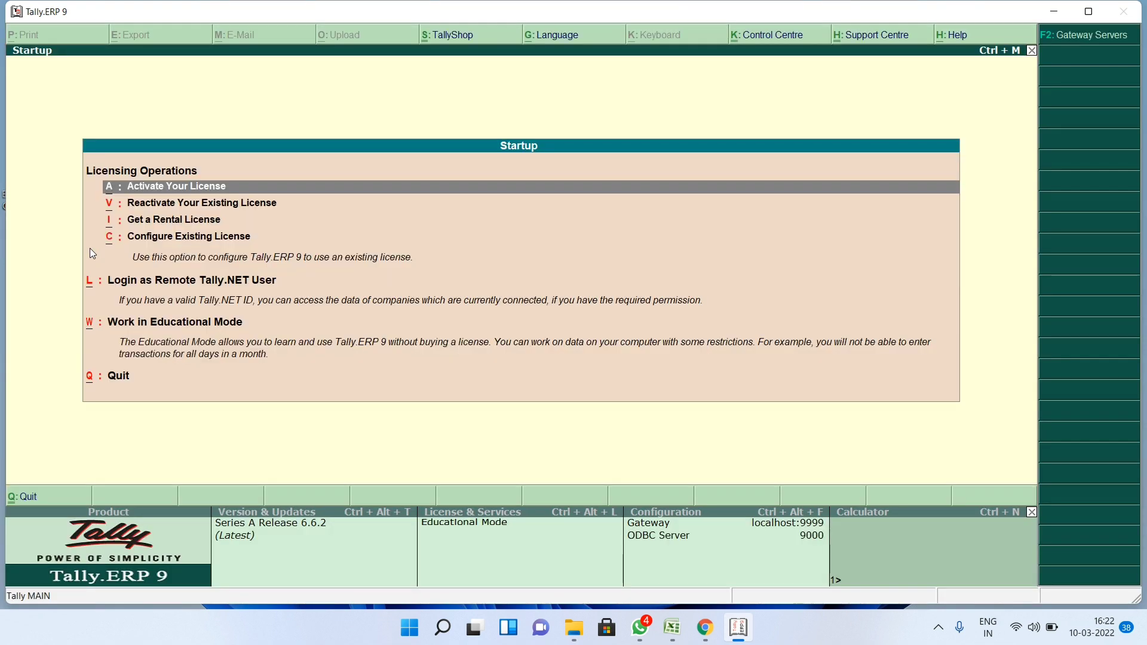
- Start Tally.ERP 9 in Educational Mode and reach the Gateway of Tally
key("Down")
key("Down")
key("Down")
key("Down")
key("Down")
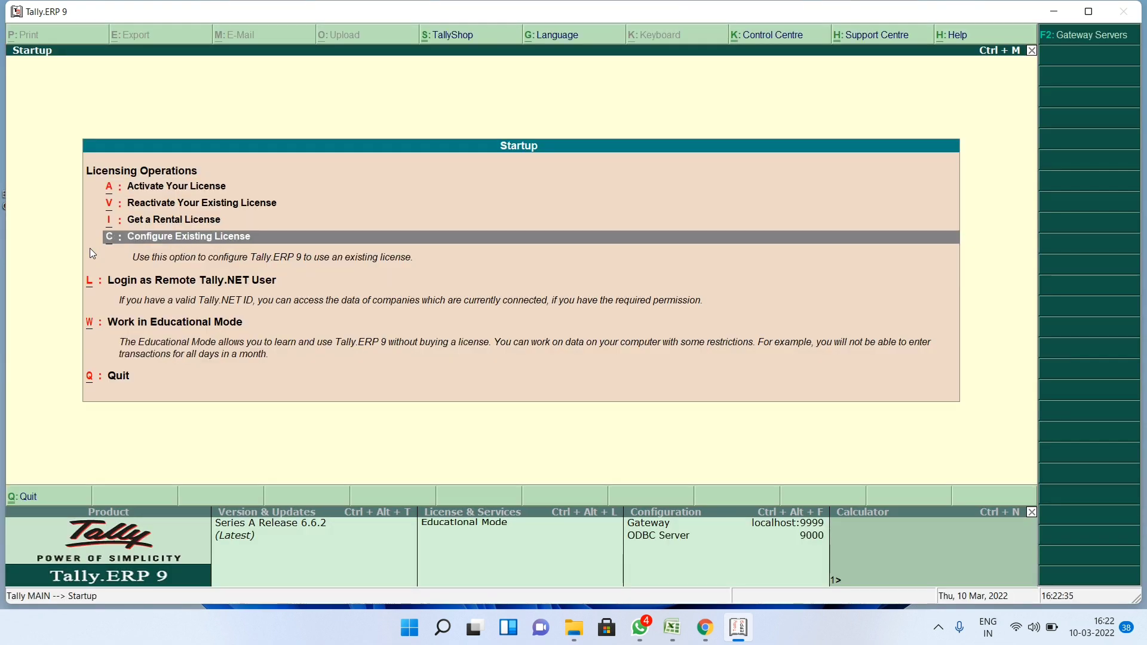
key("Return")
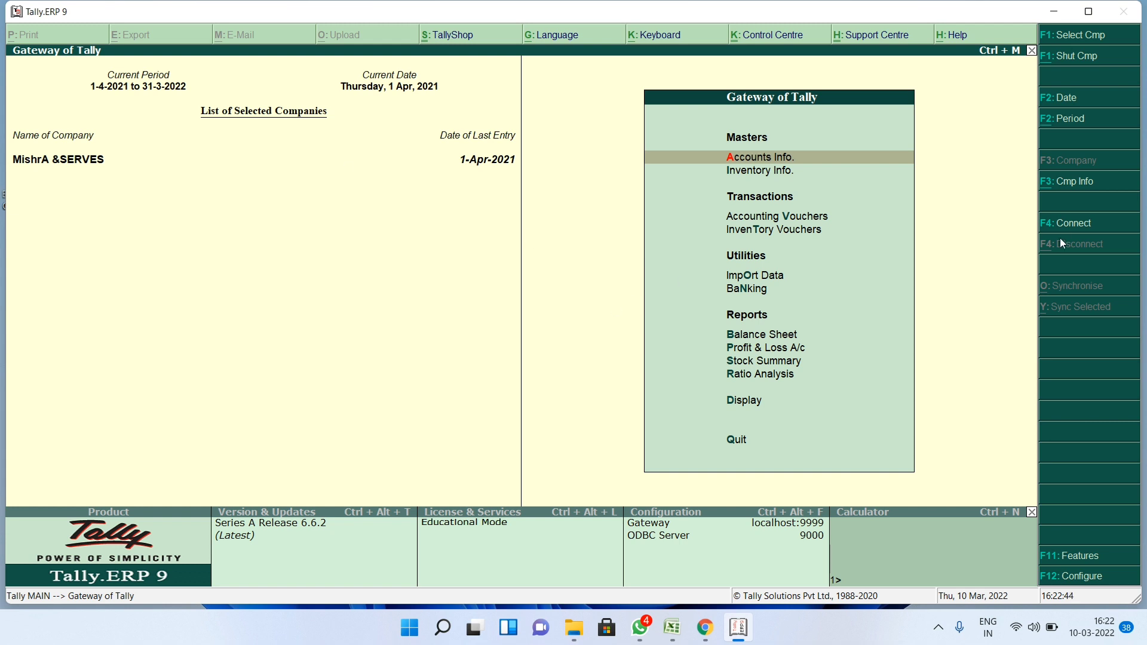
- Shut the MishrA &SERVES company and begin a new company named VISION COMPUTER EDUCATION
left_click(1065, 189)
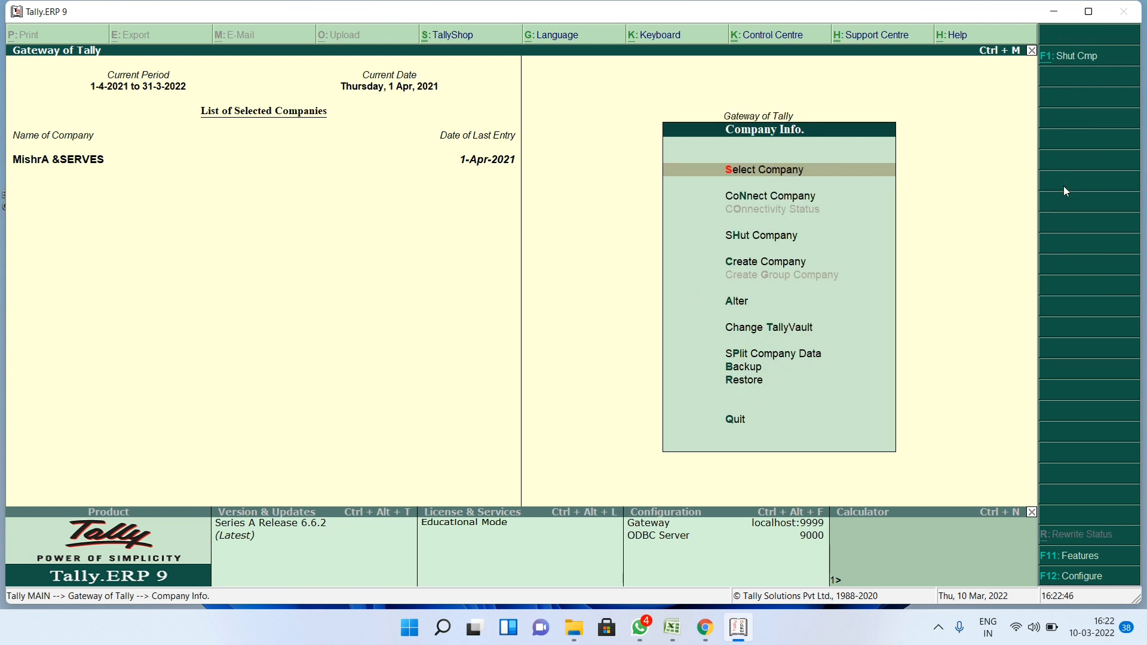
left_click(770, 242)
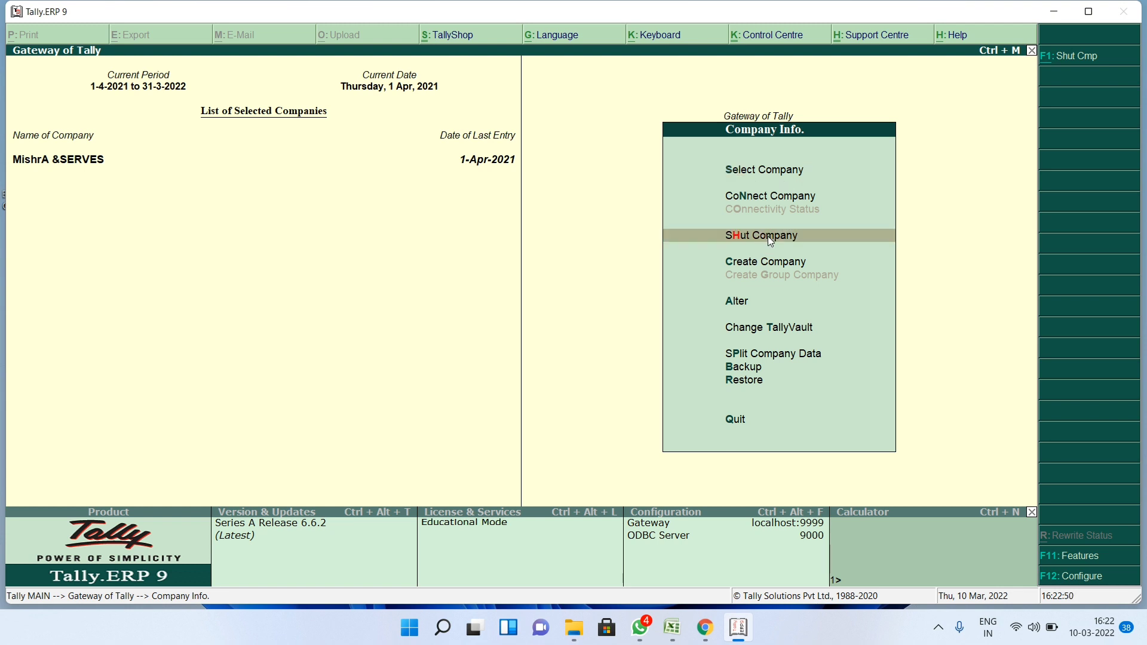
left_click(770, 242)
key("Return")
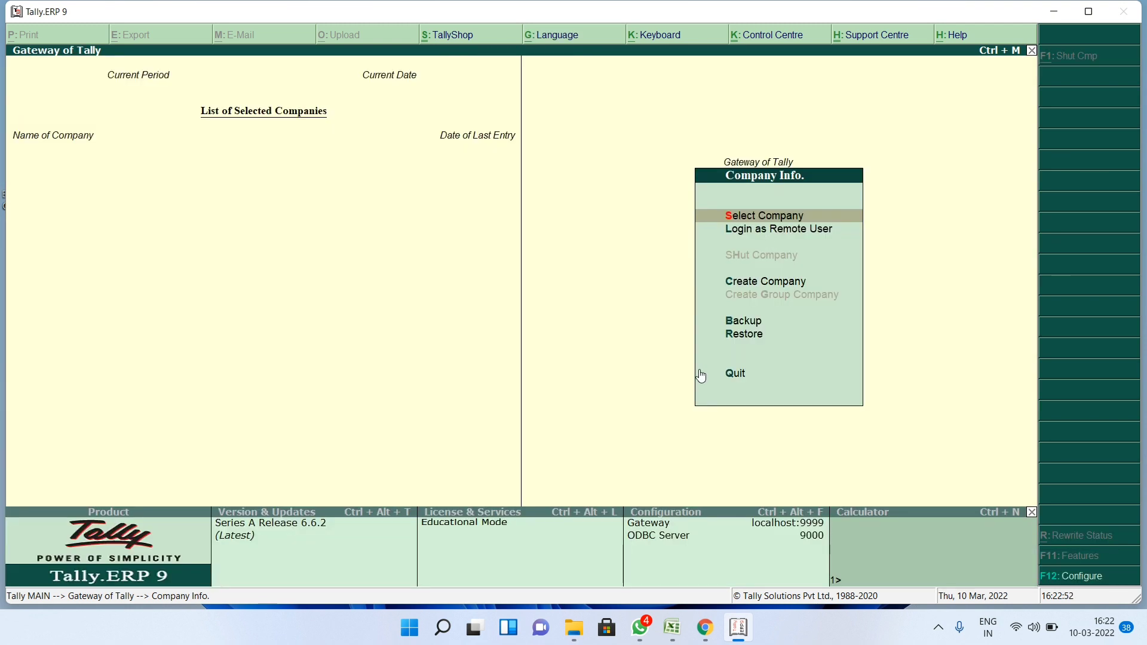
left_click(789, 282)
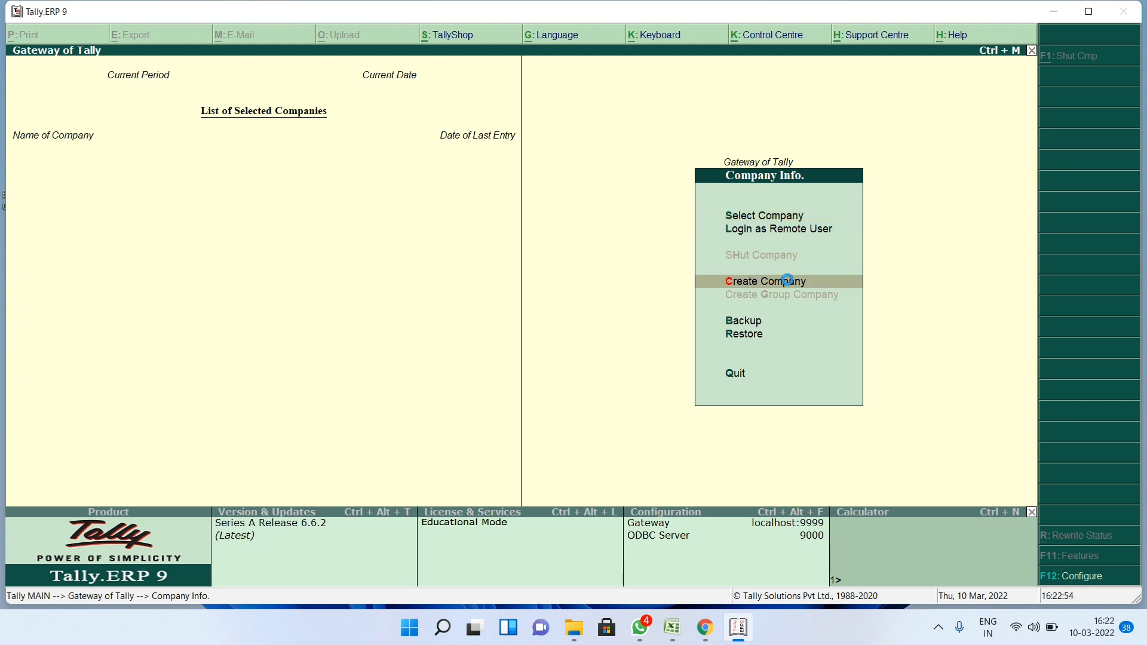
type("VIS")
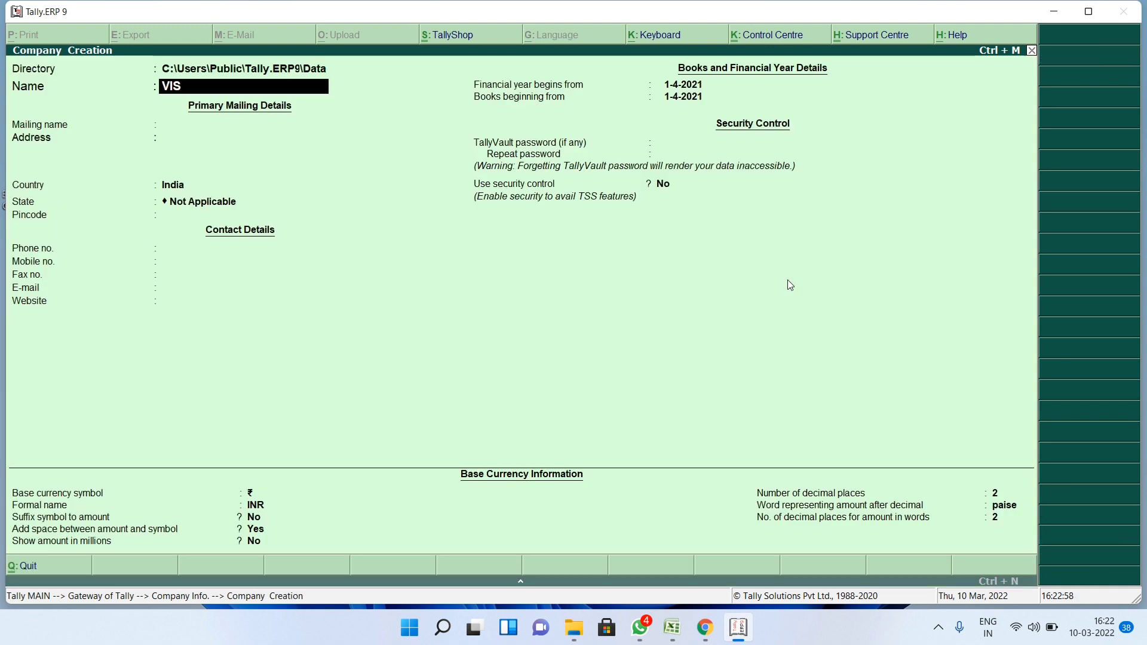
type("ION COMPUT")
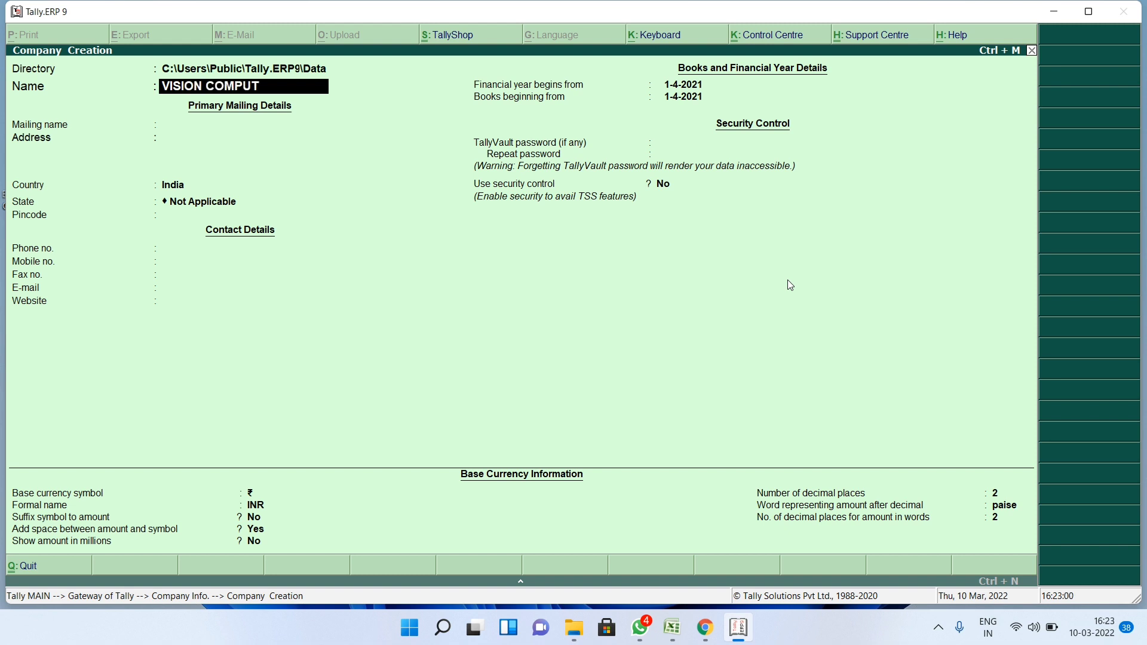
type("ER EDUCATION")
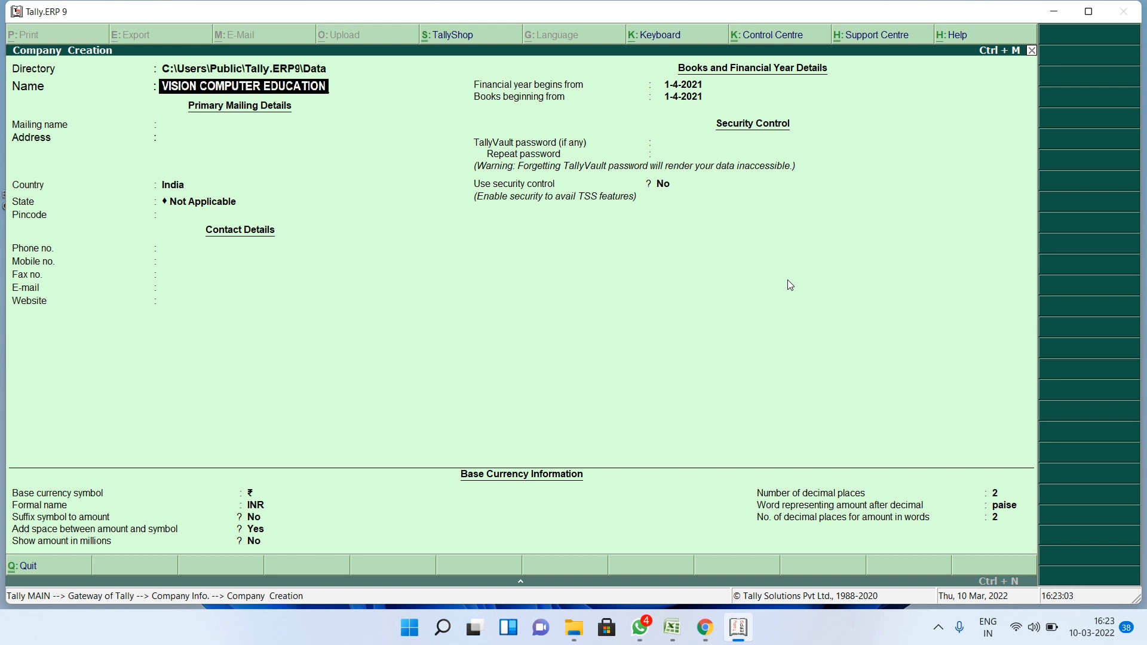
- Confirm the company name, fill in the company's address and set the state to Uttar Pradesh
key("Return")
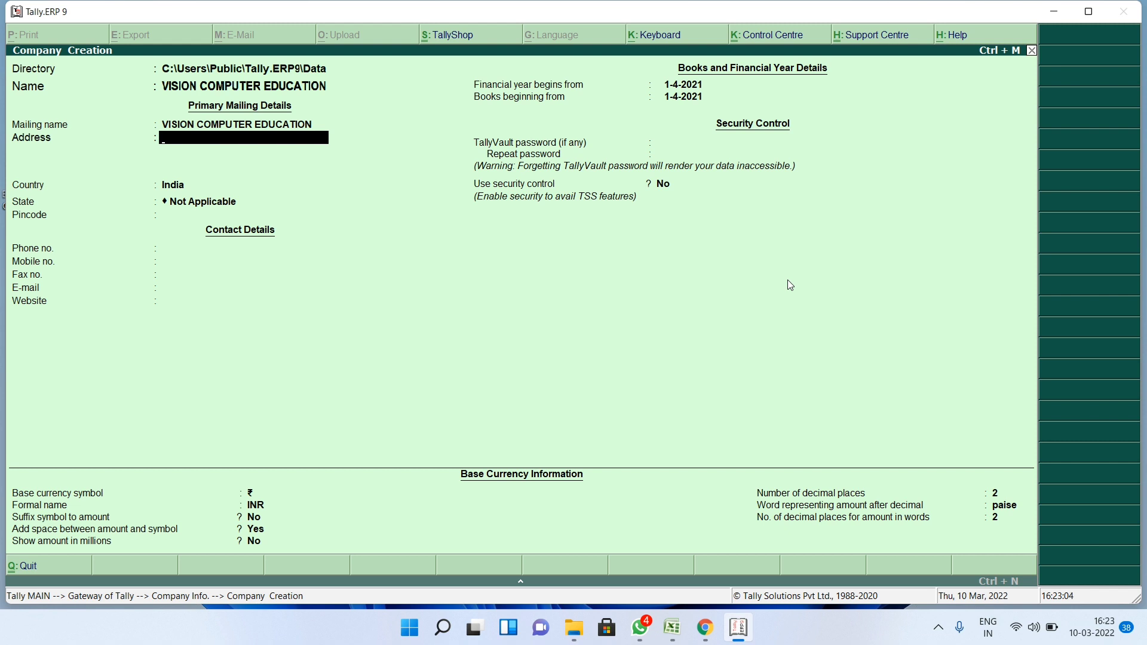
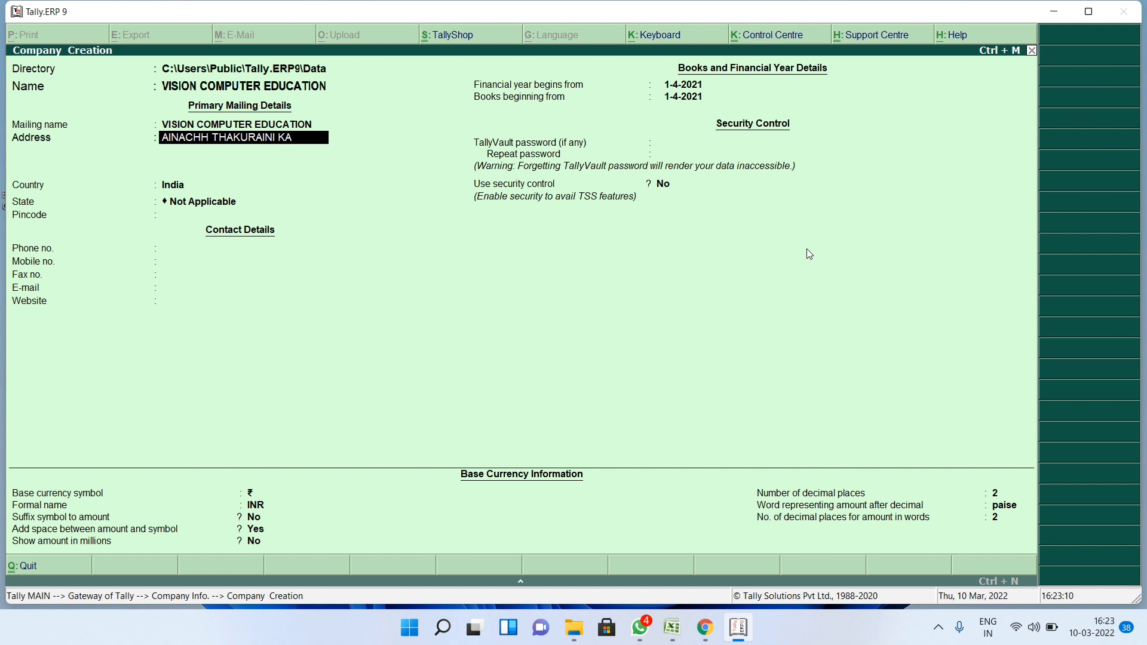
key("Return")
key("Return")
key("Return")
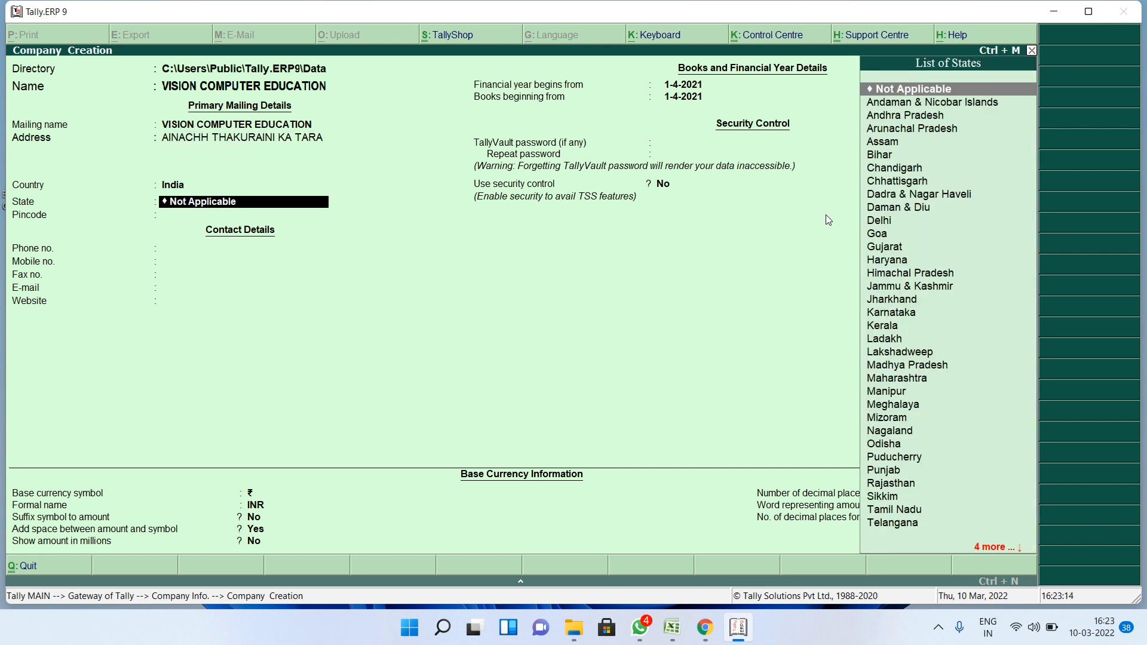
type("U")
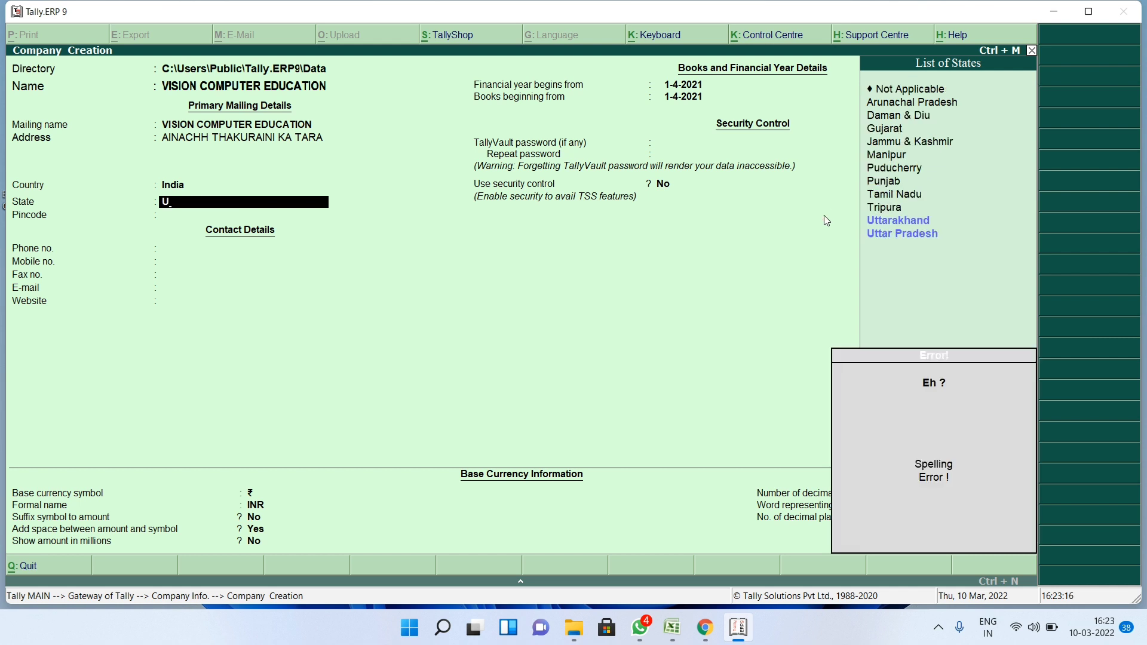
key("Down")
key("Return")
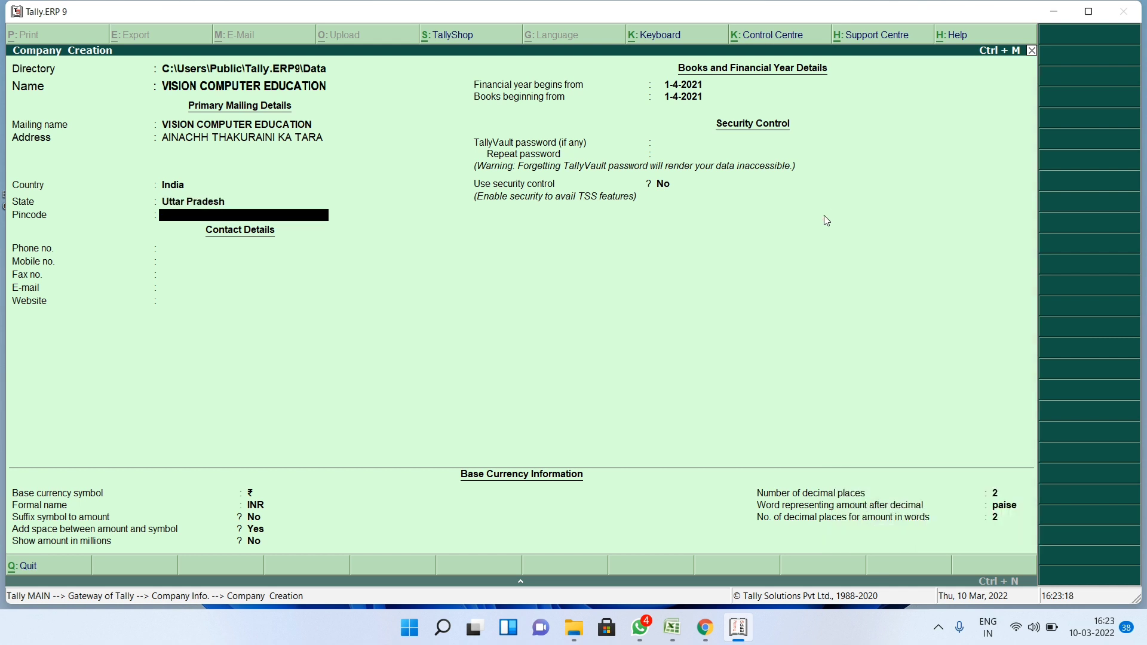
- Enter the company's pincode and mobile number, skip the remaining fields and accept the company
type("221308")
key("Return")
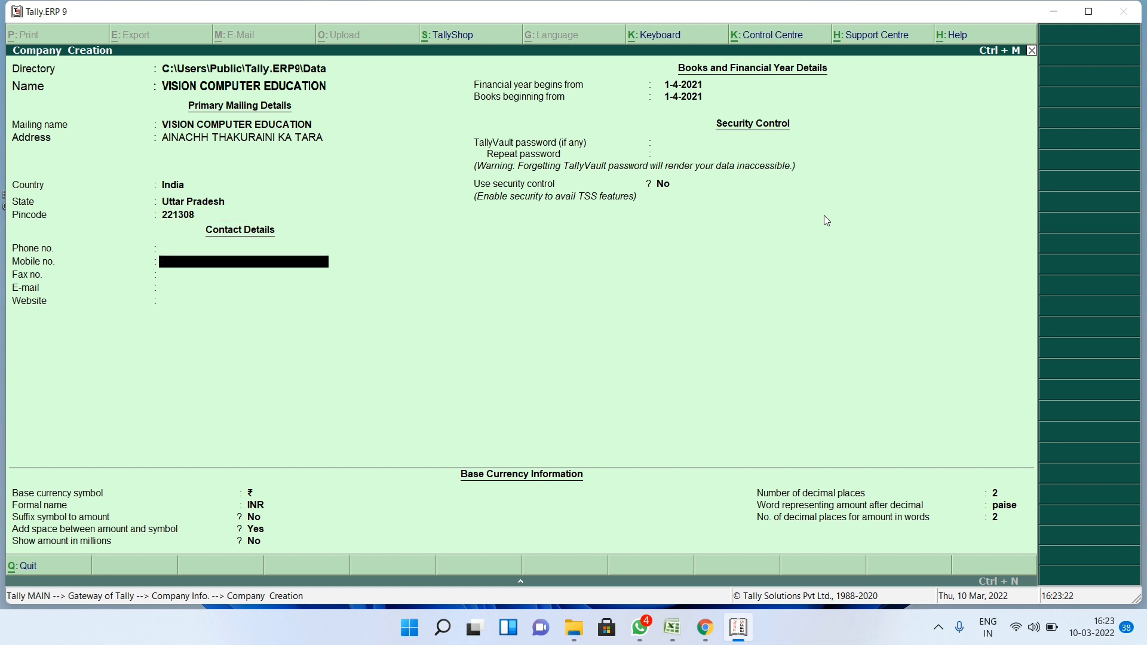
key("Return")
key("Return")
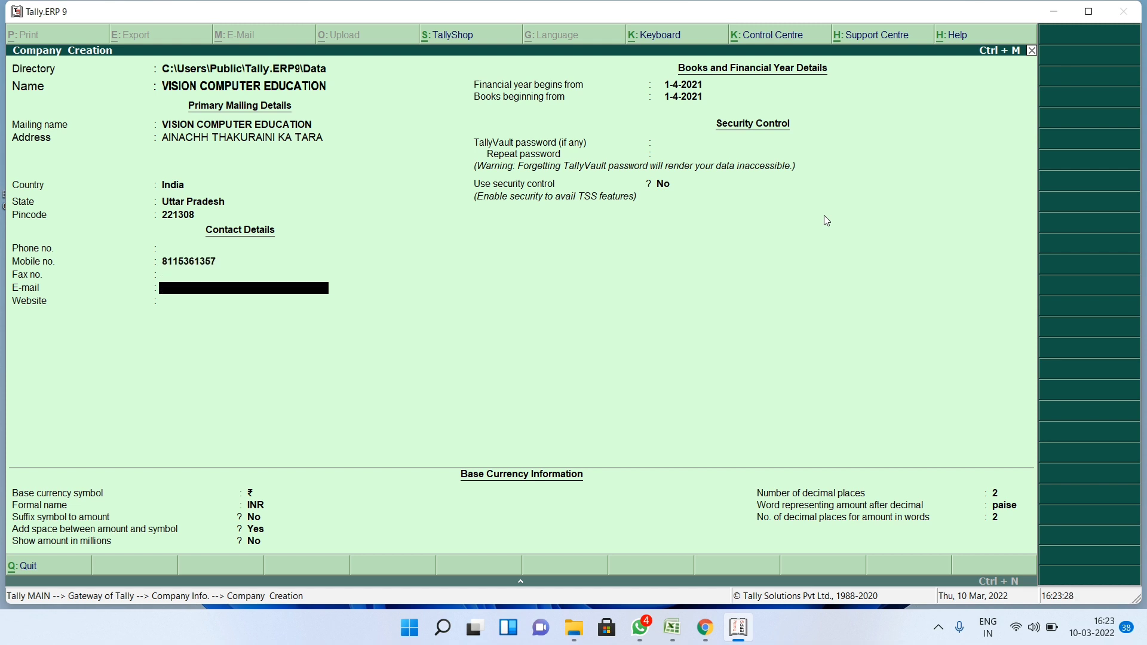
key("Return")
key("Return")
key("Return")
key("Return")
key("Return")
key("Return")
key("Return")
key("Return")
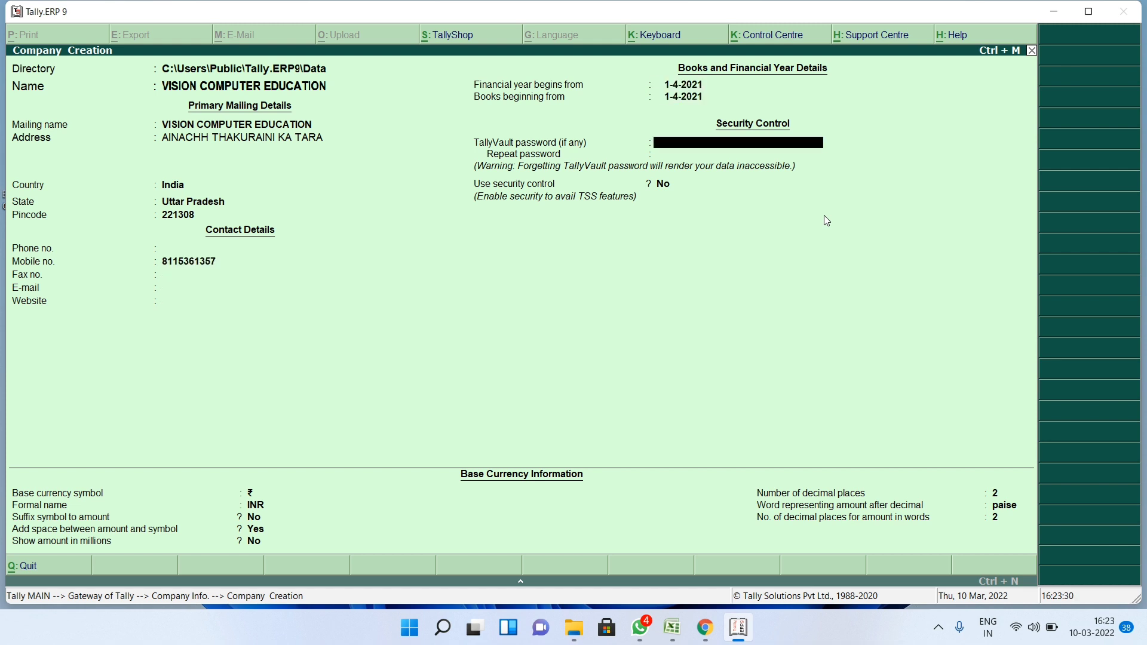
key("Return")
key("Return")
key("Return")
key("Return")
key("Return")
key("Return")
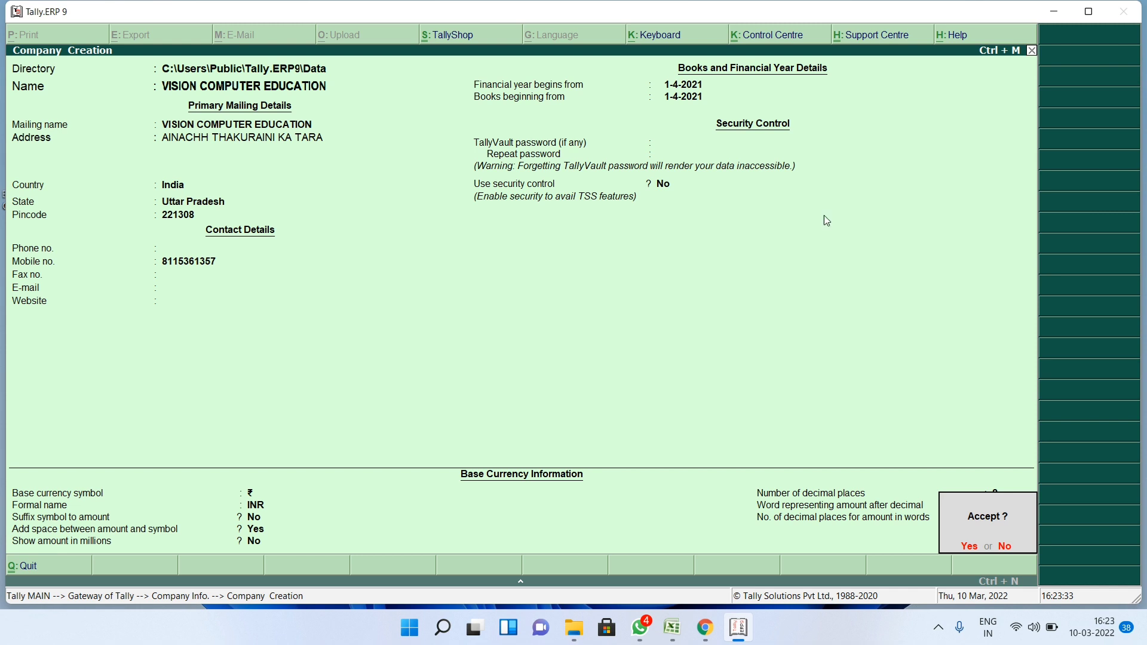
key("Return")
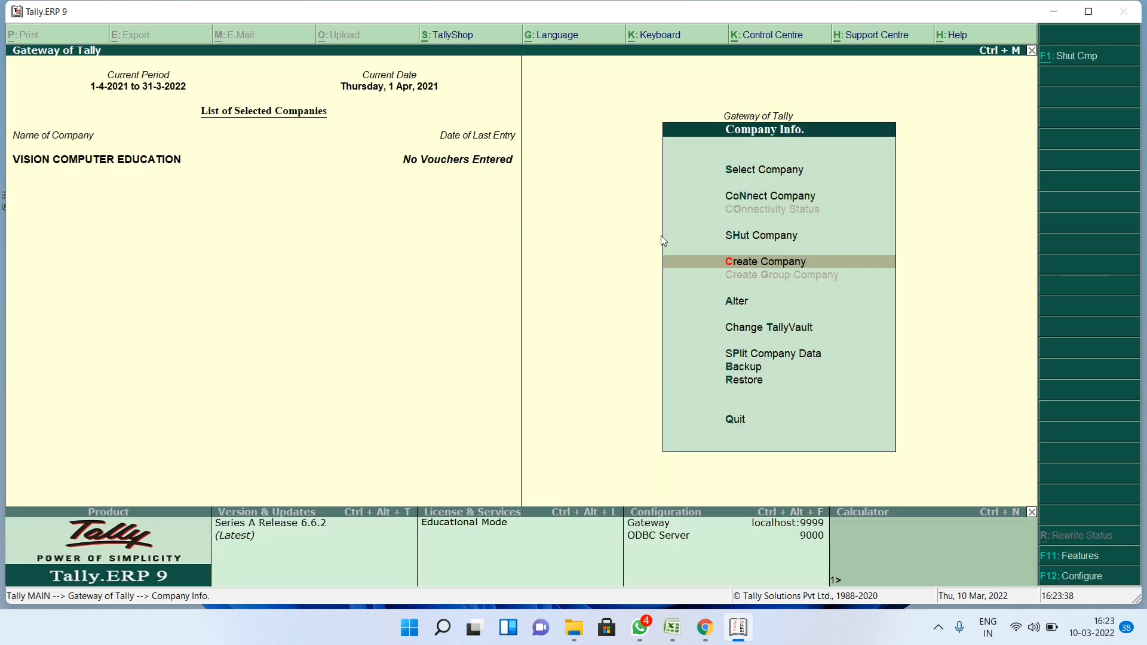
- Go from the Gateway of Tally to Accounts Info. > Ledgers to create a ledger
key("Escape")
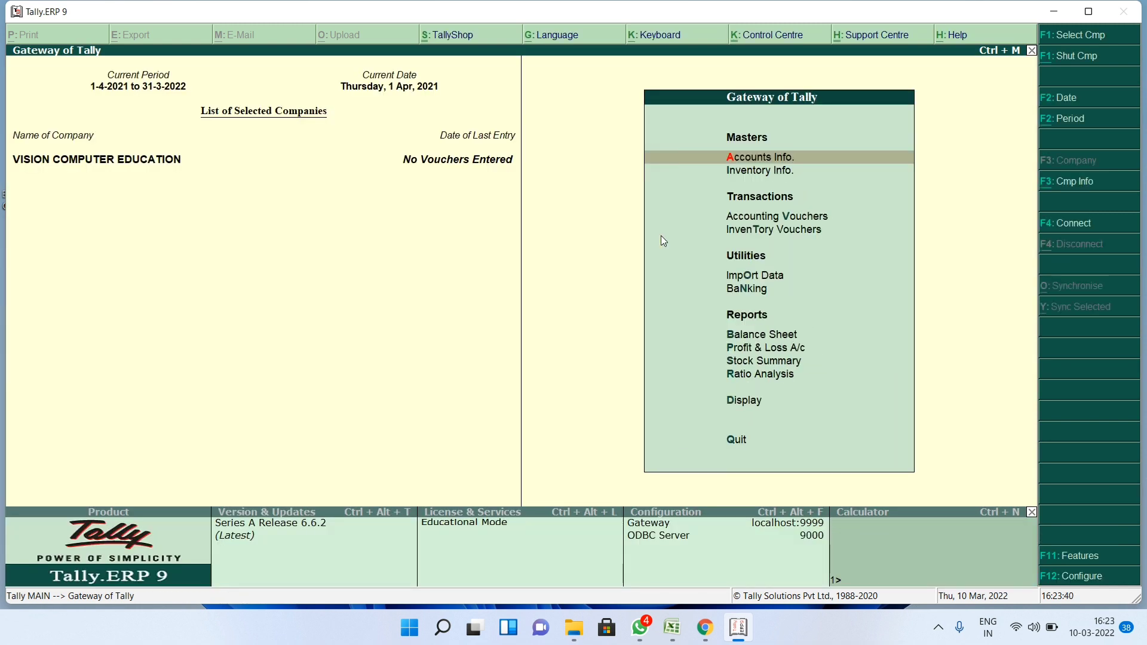
left_click(741, 156)
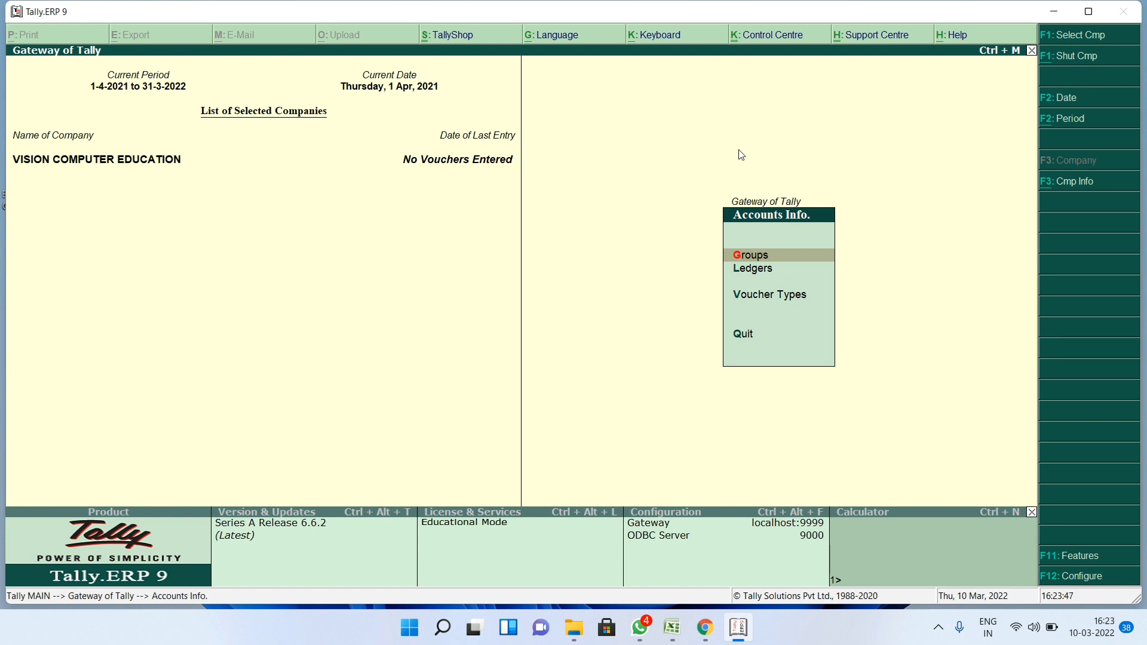
key("Down")
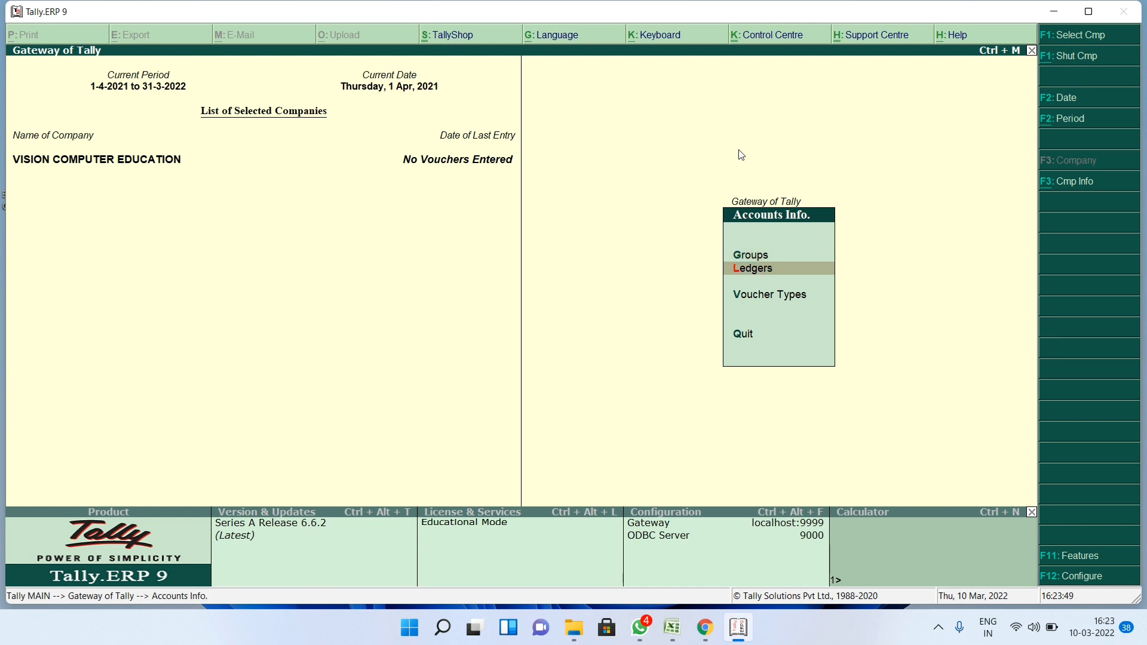
key("Return")
key("Return")
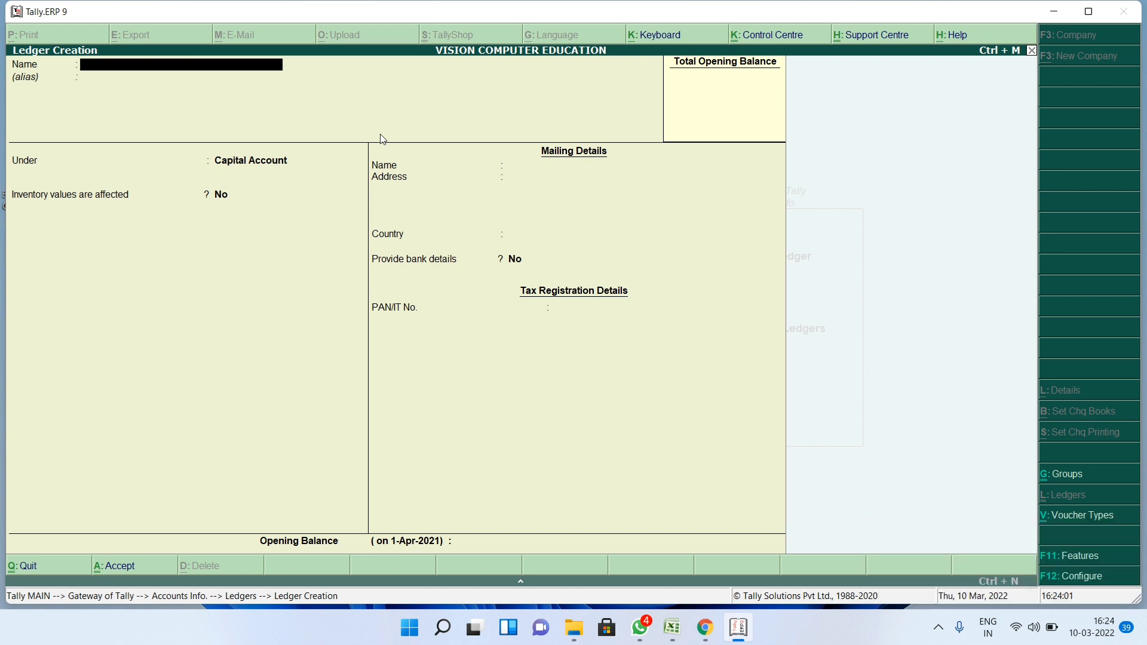
- Save a first personal ledger as a Capital Account ledger
type("Manoj")
key("Return")
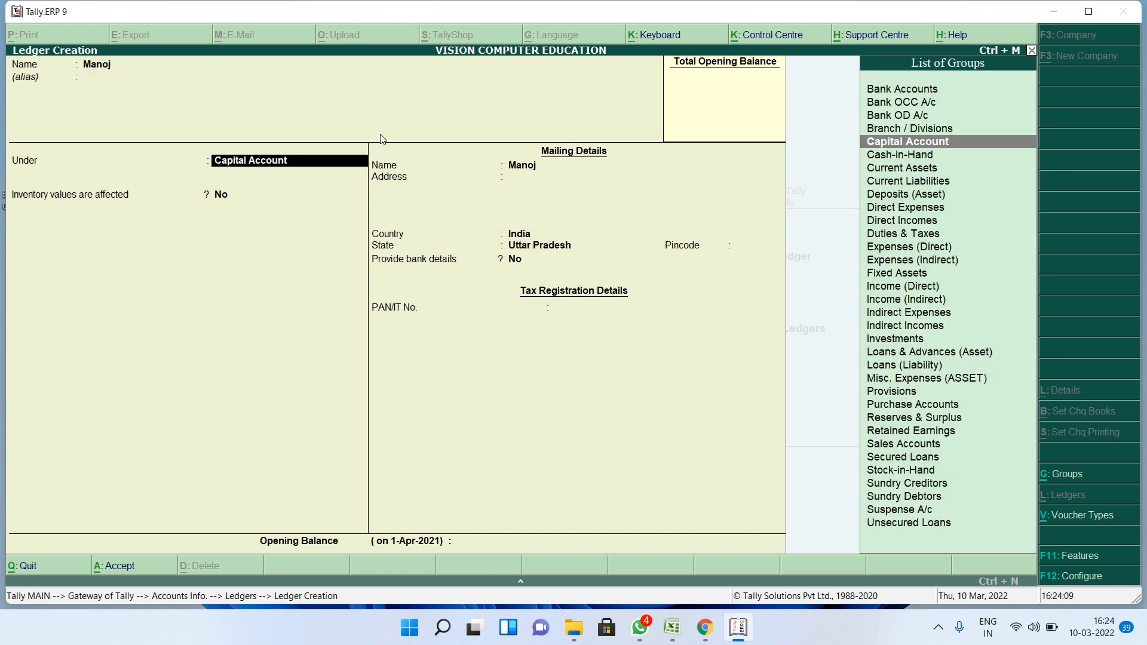
key("ctrl+a")
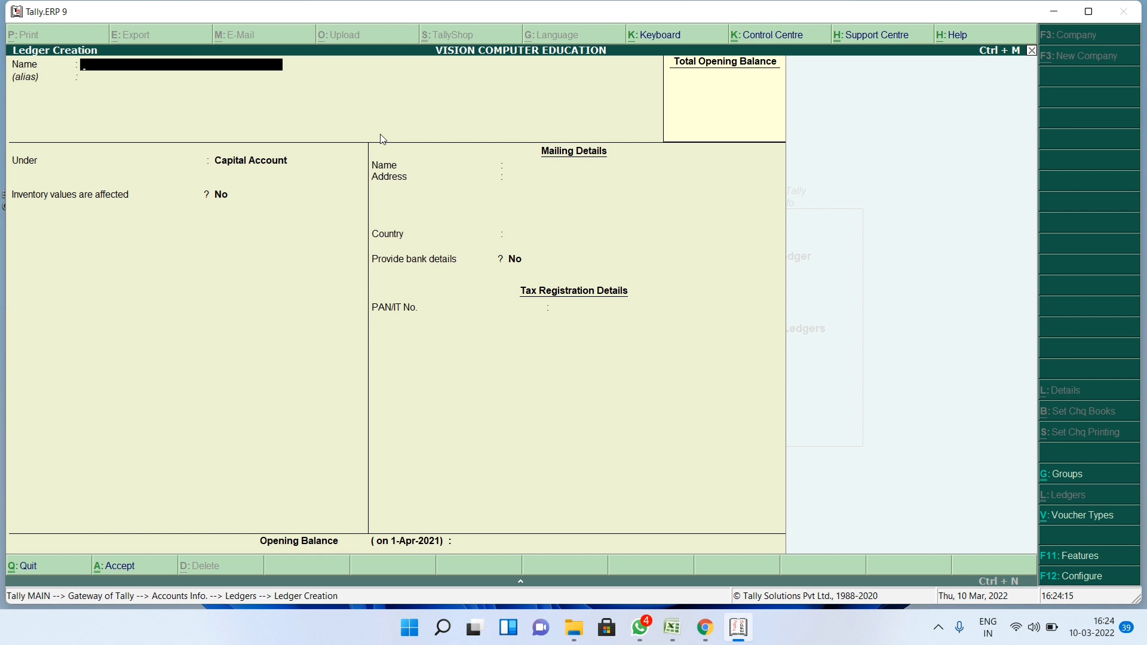
- Create a party ledger under Sundry Creditors with bill-by-bill balances set to No
type("Ram")
key("Return")
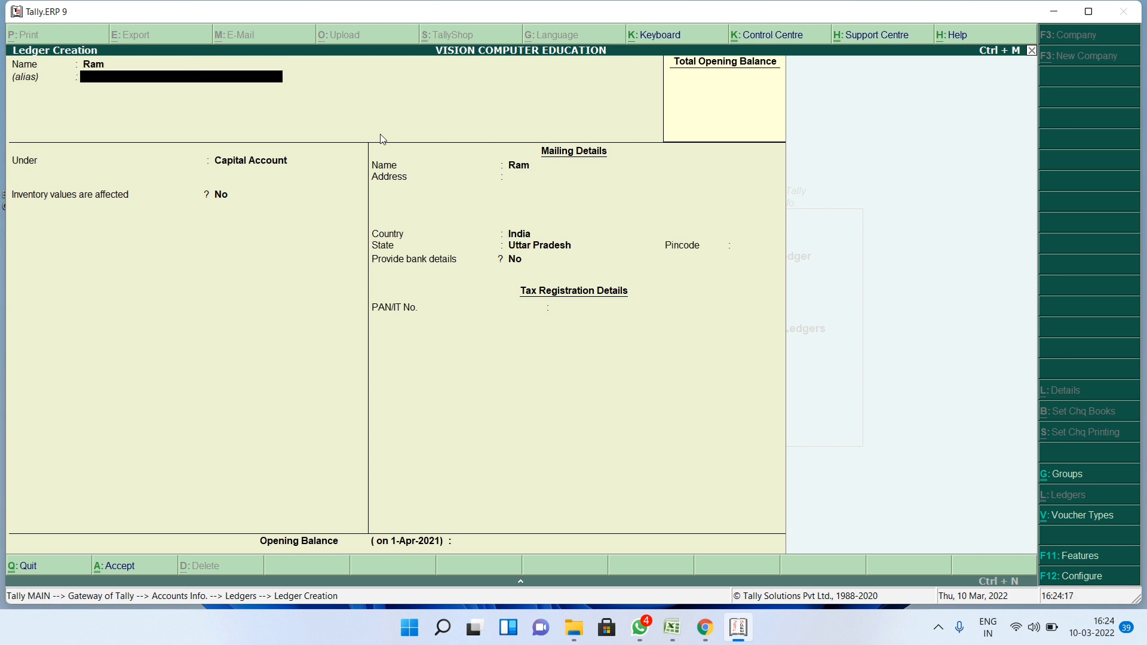
key("Return")
type("Su")
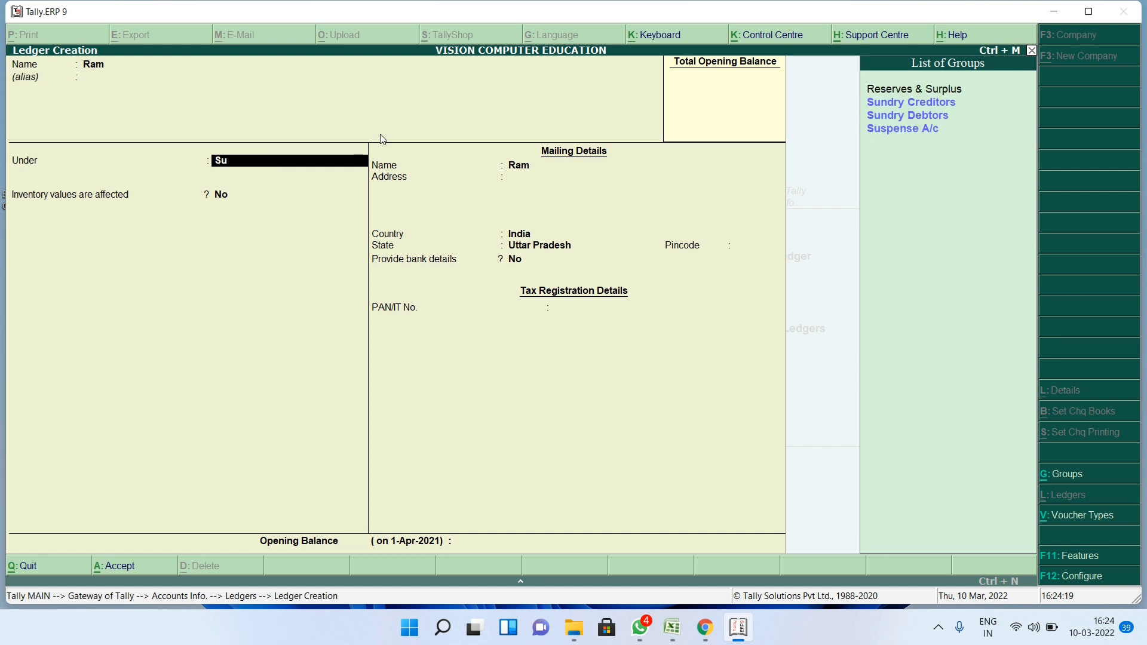
key("Return")
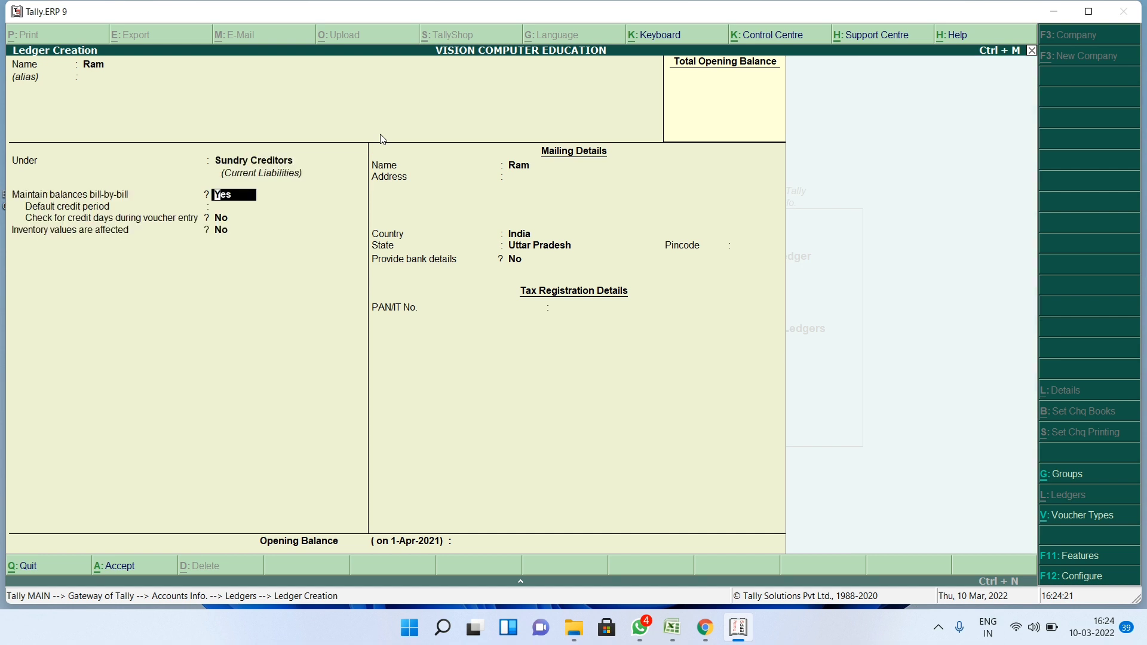
type("n")
key("ctrl+a")
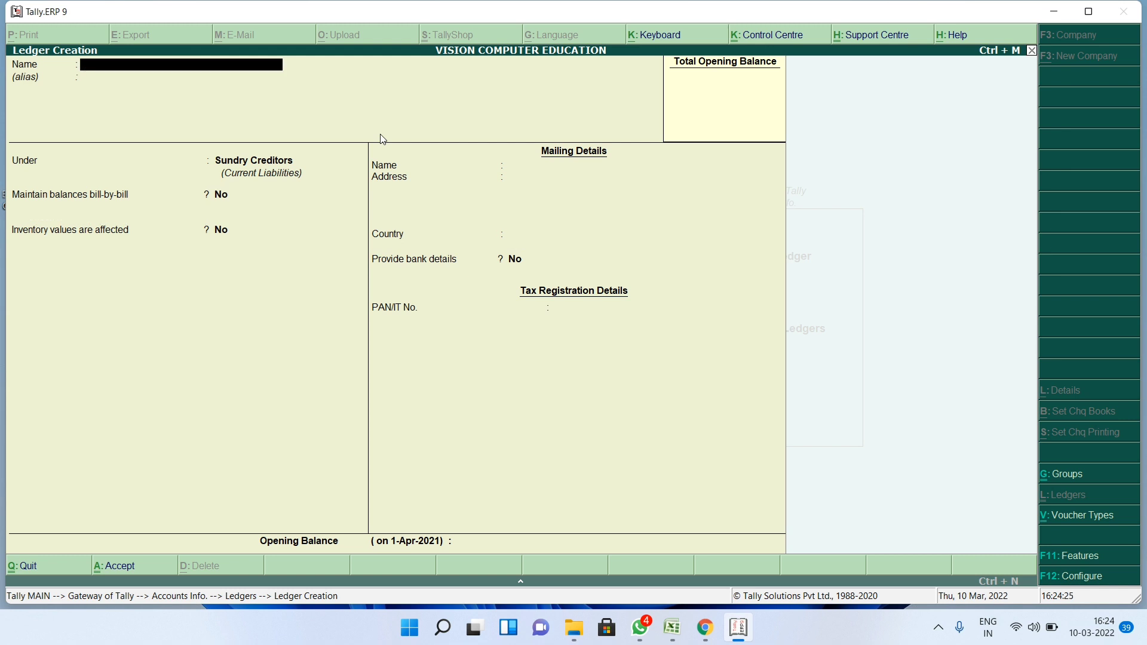
- Create the Goods Purchase ledger under Purchase Accounts
type("Goods Purchase")
key("Return")
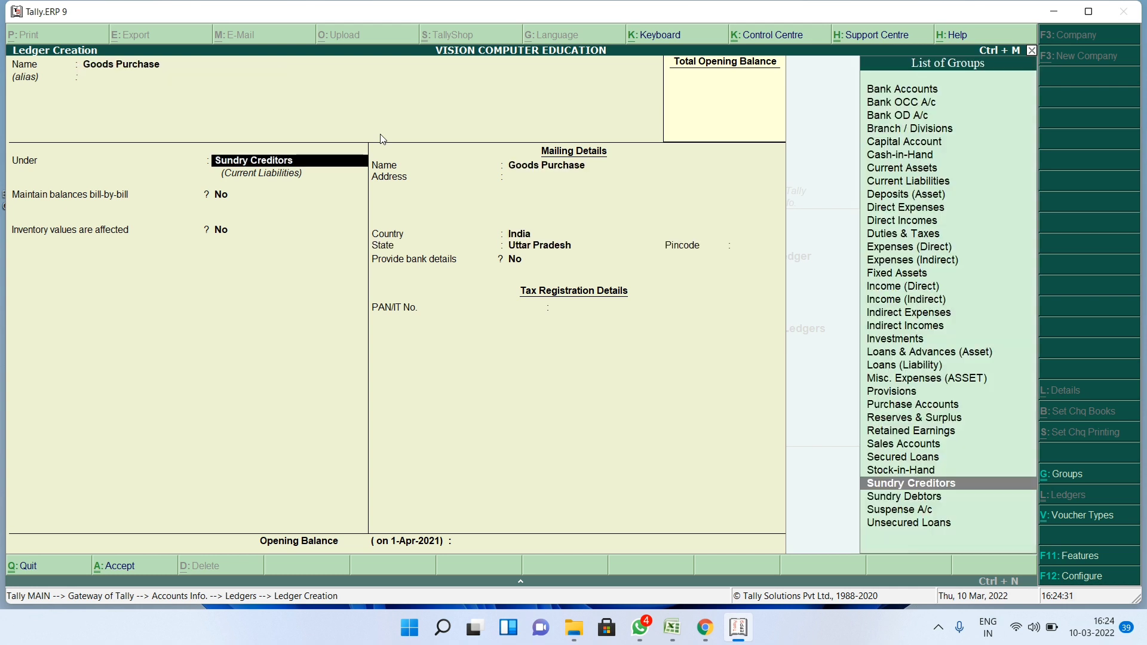
type("Pur")
key("Return")
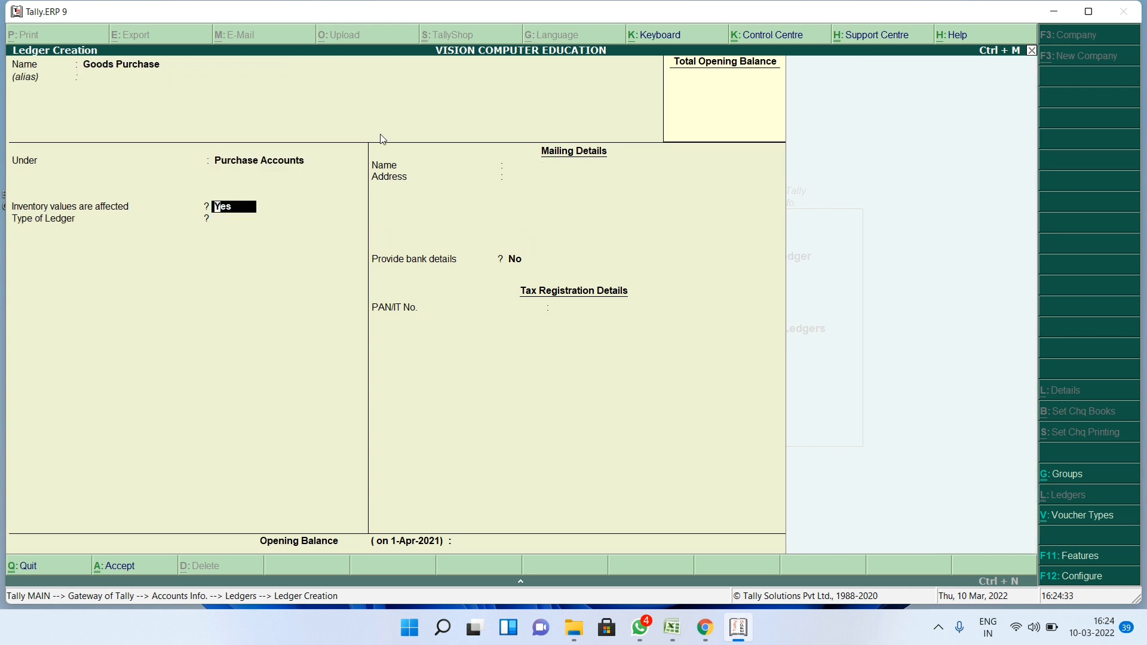
key("ctrl+a")
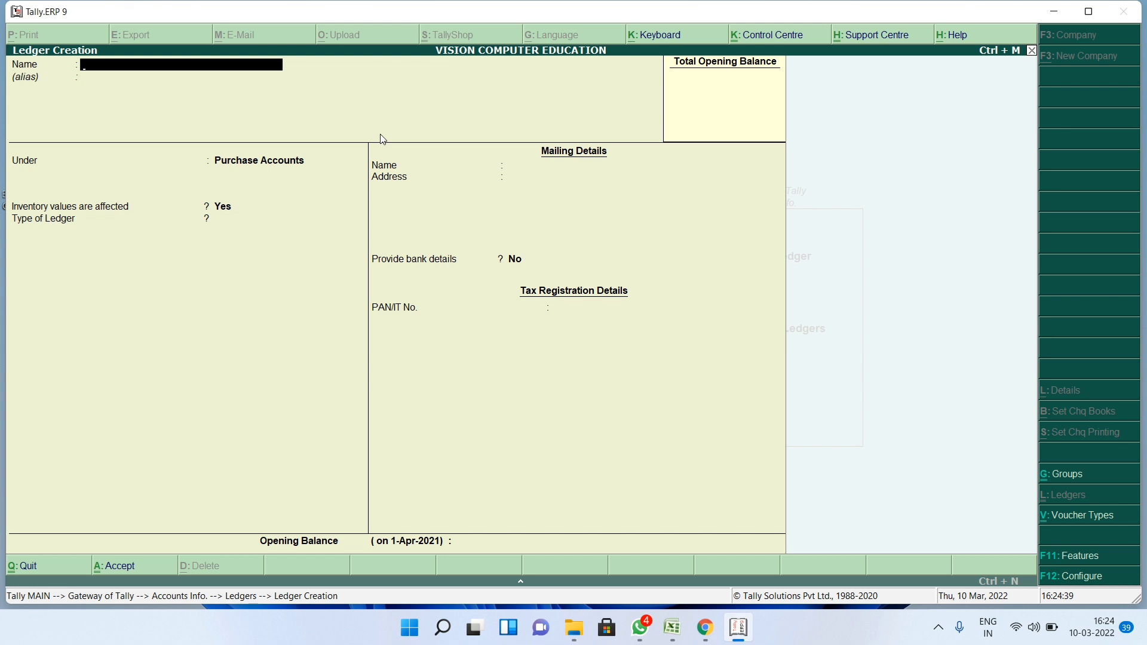
- Create a second party ledger under Sundry Creditors
key("Return")
key("Return")
type("Su")
key("Down")
key("Down")
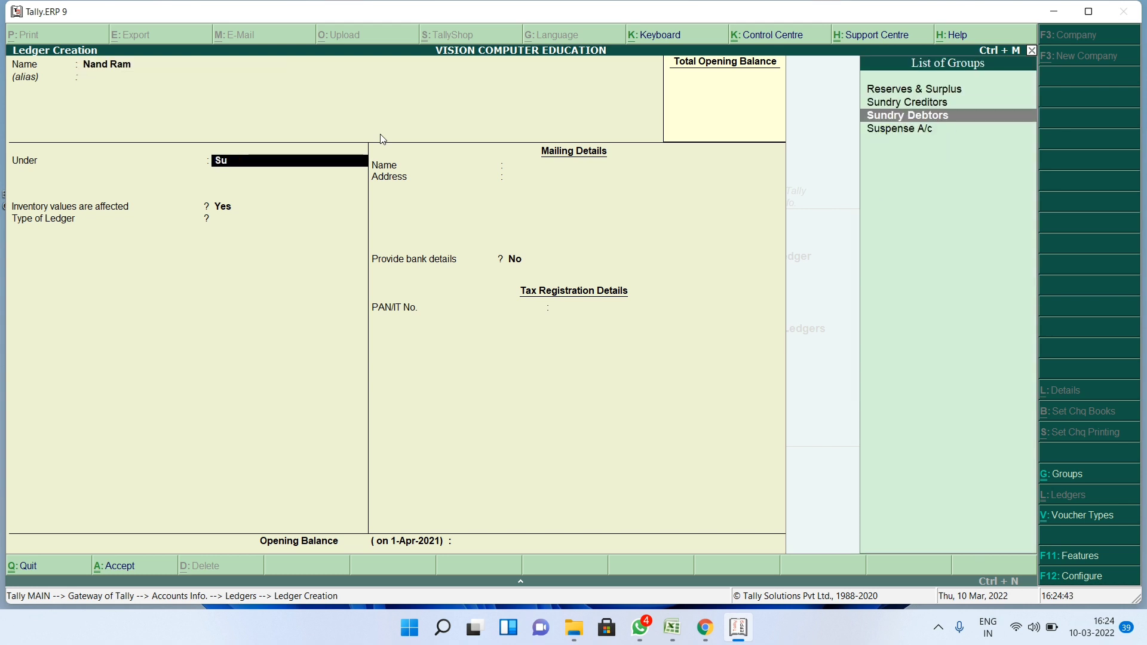
key("Up")
key("Return")
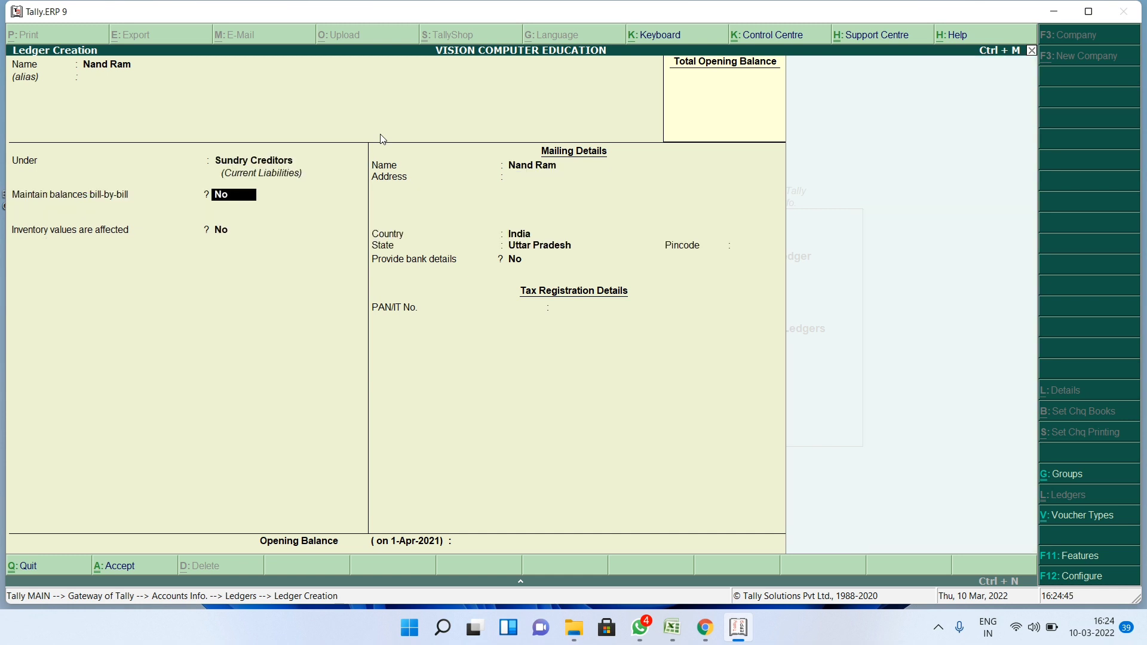
key("ctrl+a")
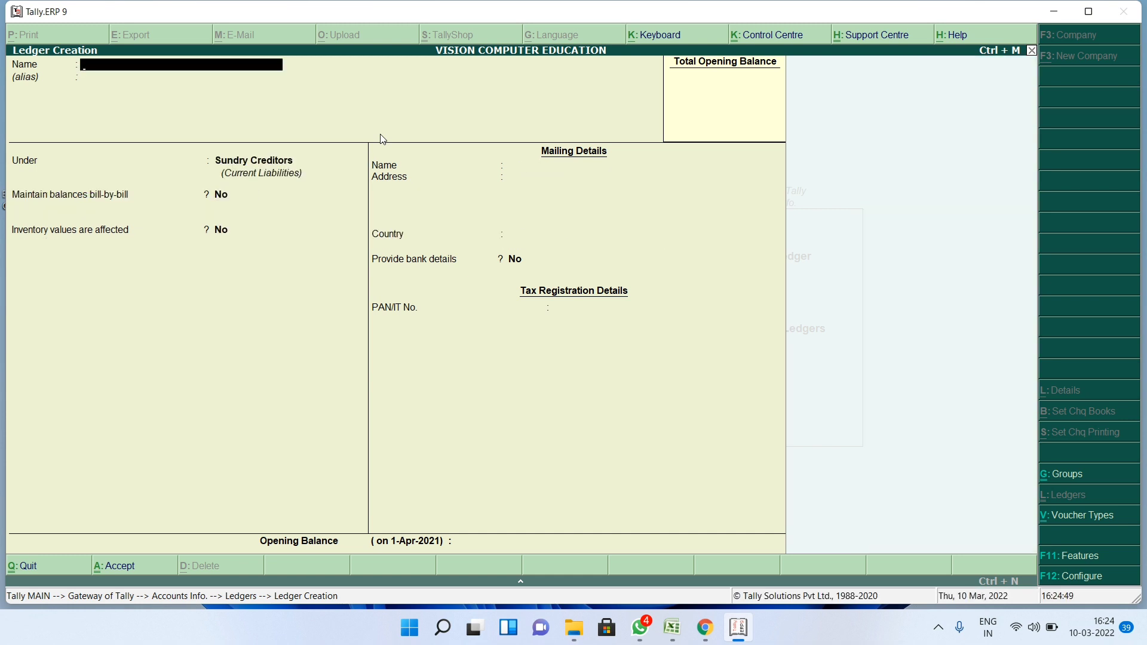
- Create a party ledger under Sundry Debtors
type("Anil")
key("Return")
key("Return")
type("Su")
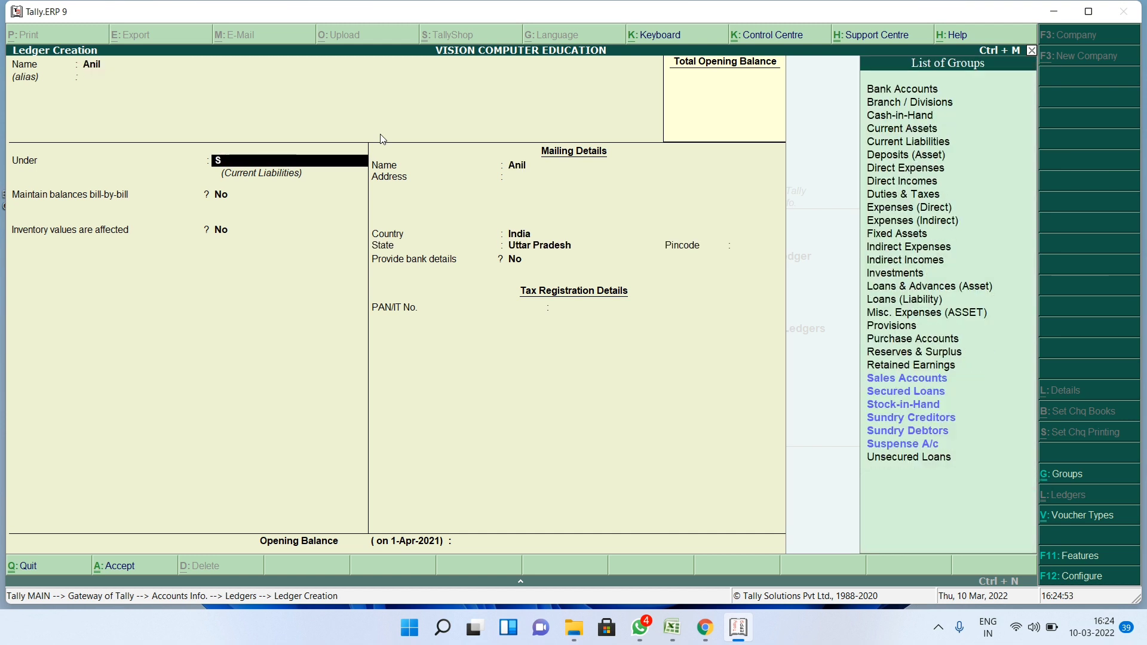
key("Down")
key("Down")
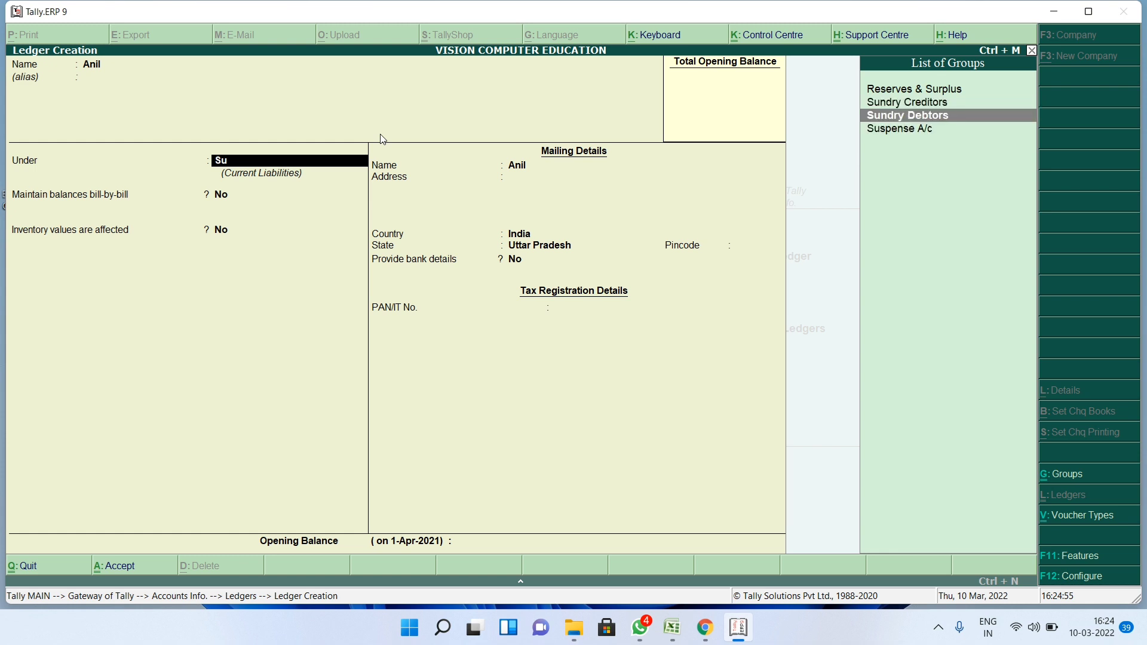
key("Return")
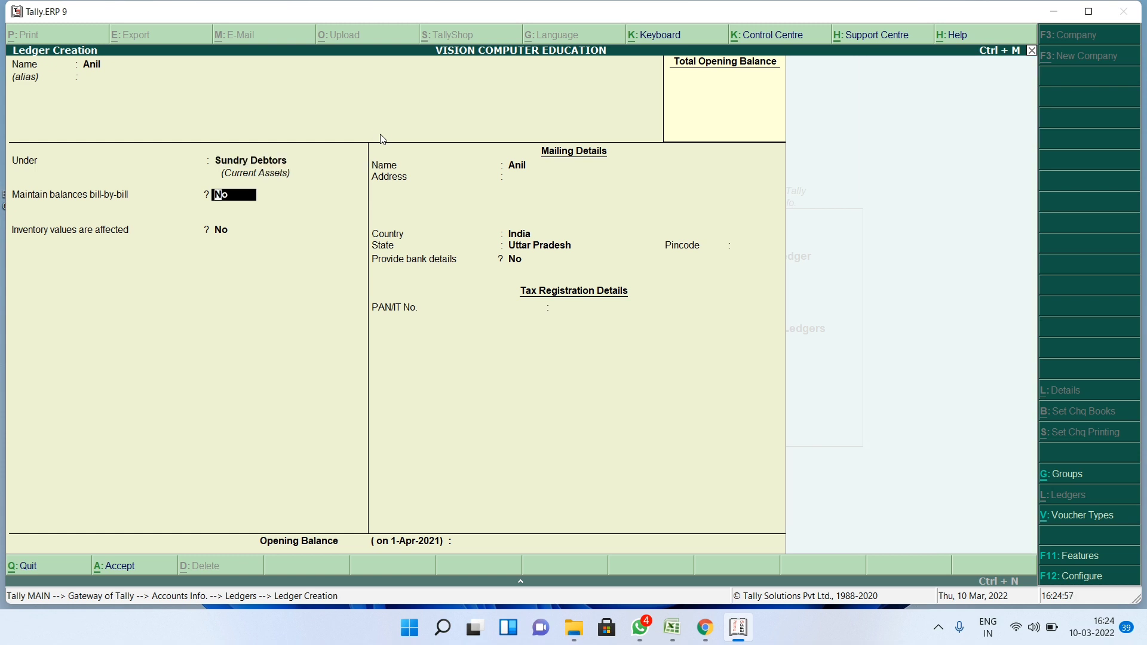
key("ctrl+a")
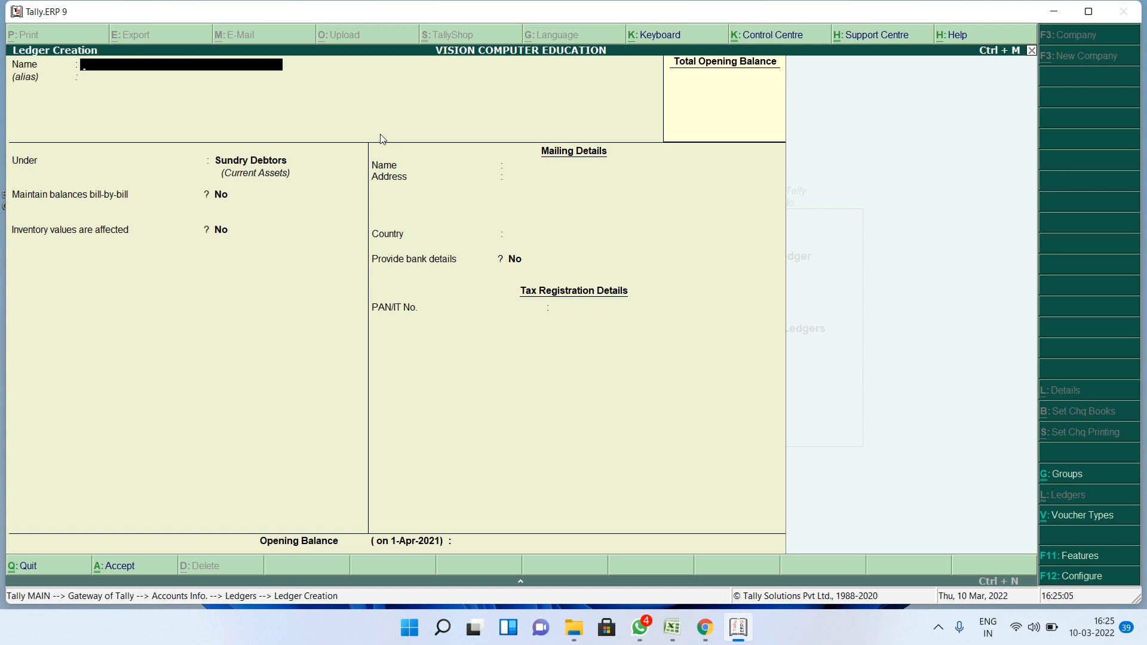
- Create the Bank ledger under Bank Accounts
type("Bank")
key("Return")
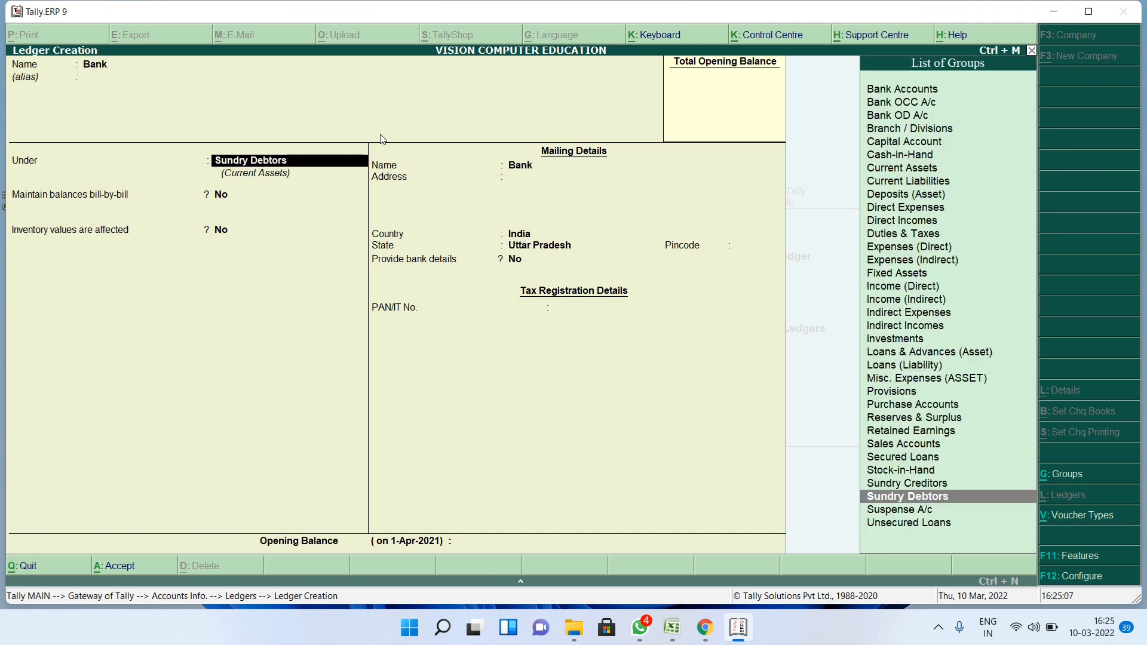
type("S")
key("BackSpace")
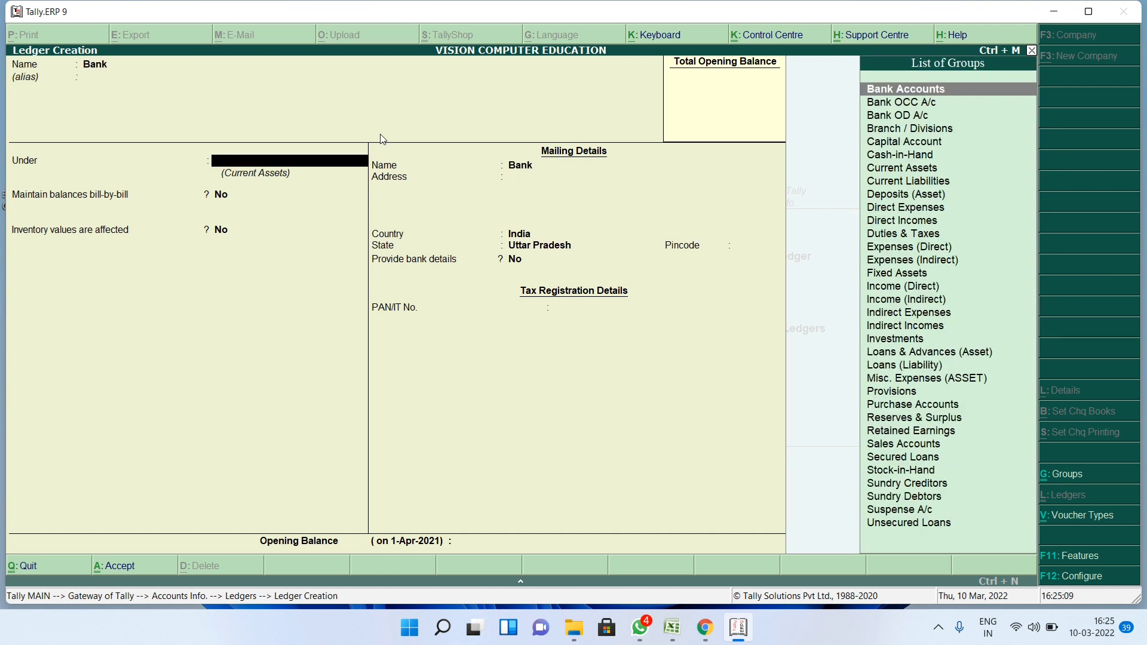
type("Ba")
key("Down")
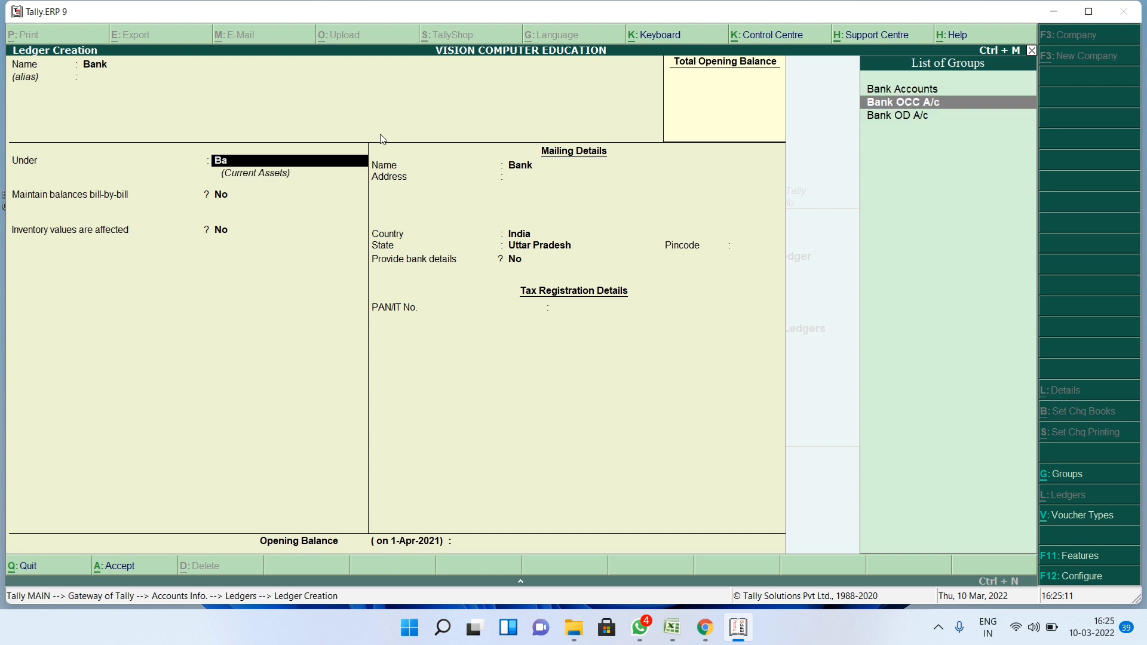
key("Up")
key("Return")
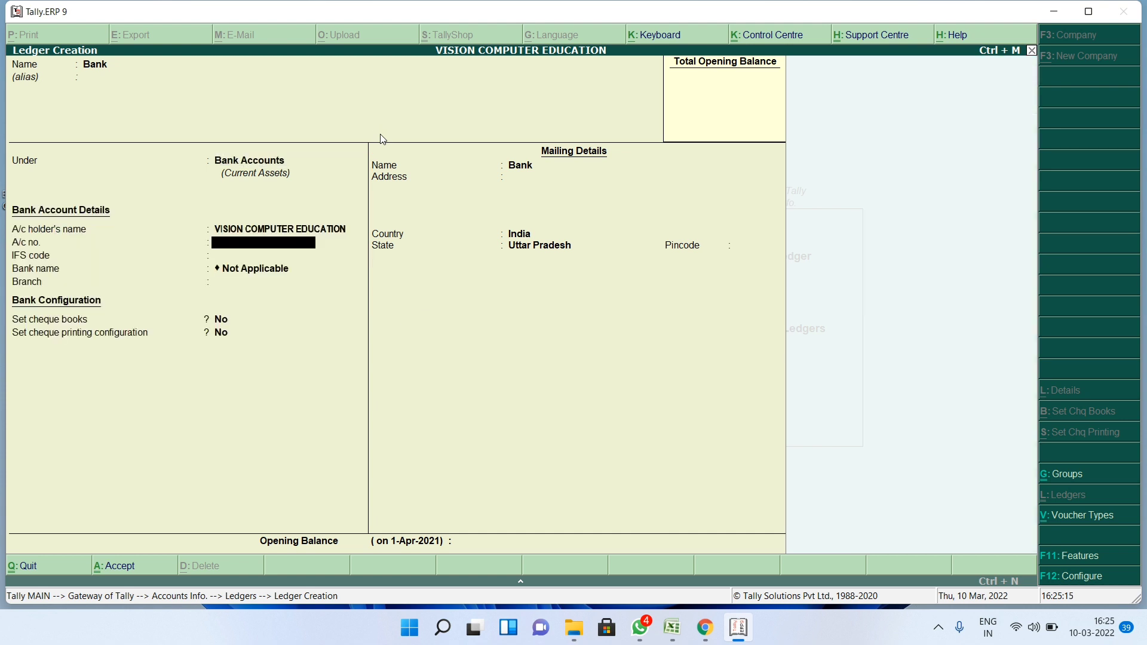
key("ctrl+a")
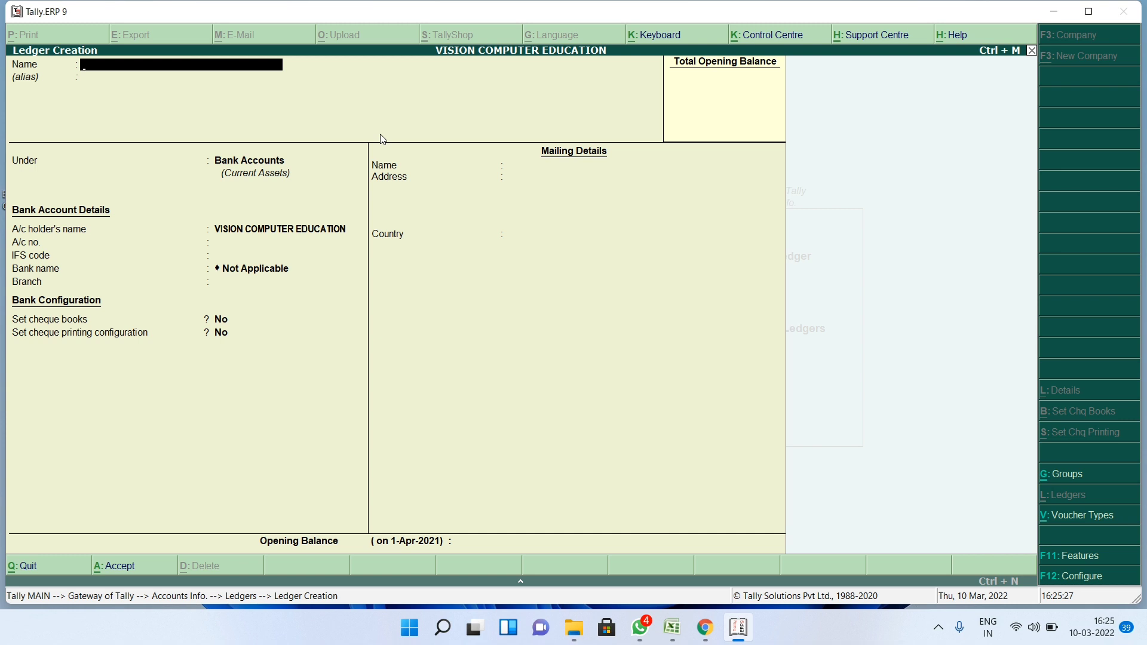
- Save a Purchase Return ledger under Purchase Accounts and quit ledger creation
type("Purchase Return")
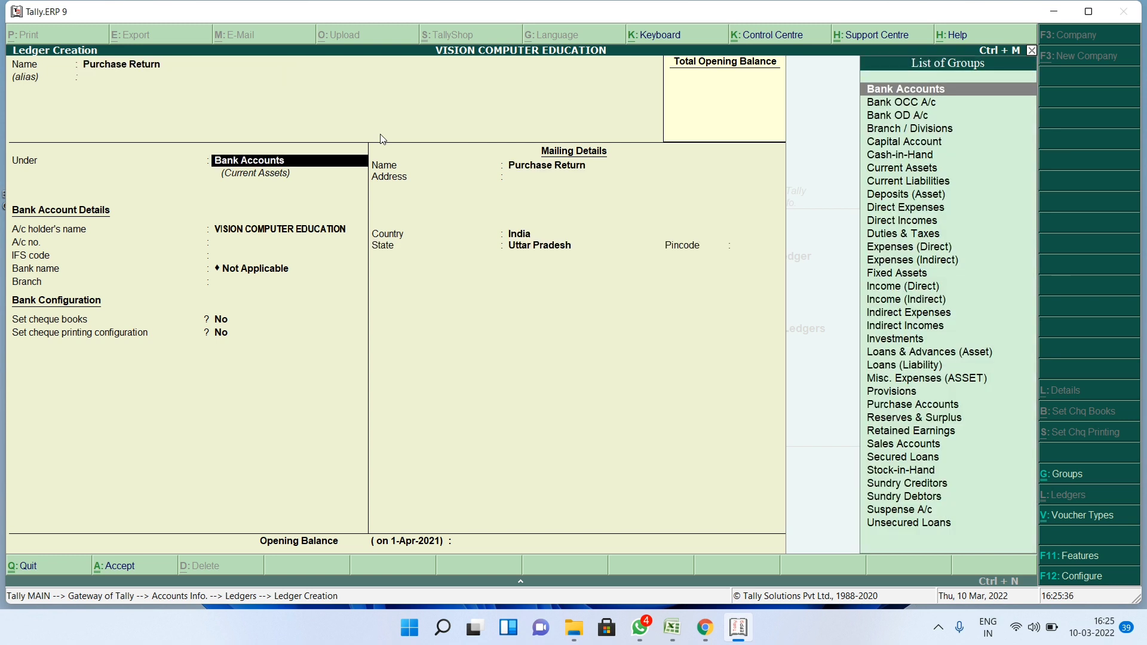
type("Pur")
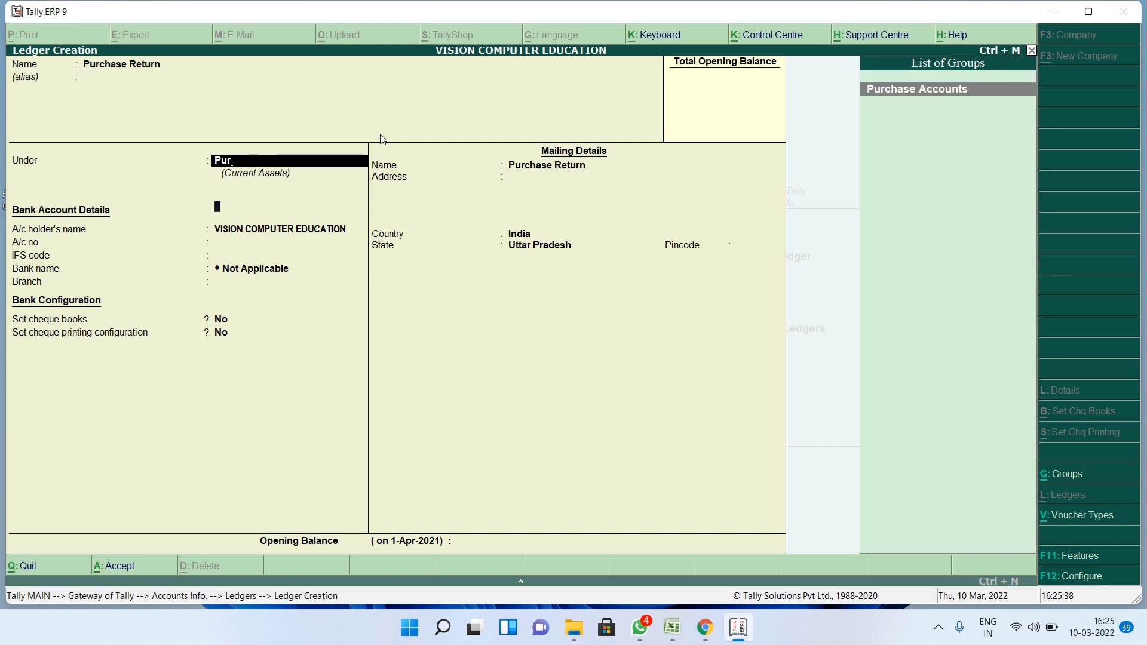
key("Return")
key("Return")
key("Return")
key("Return")
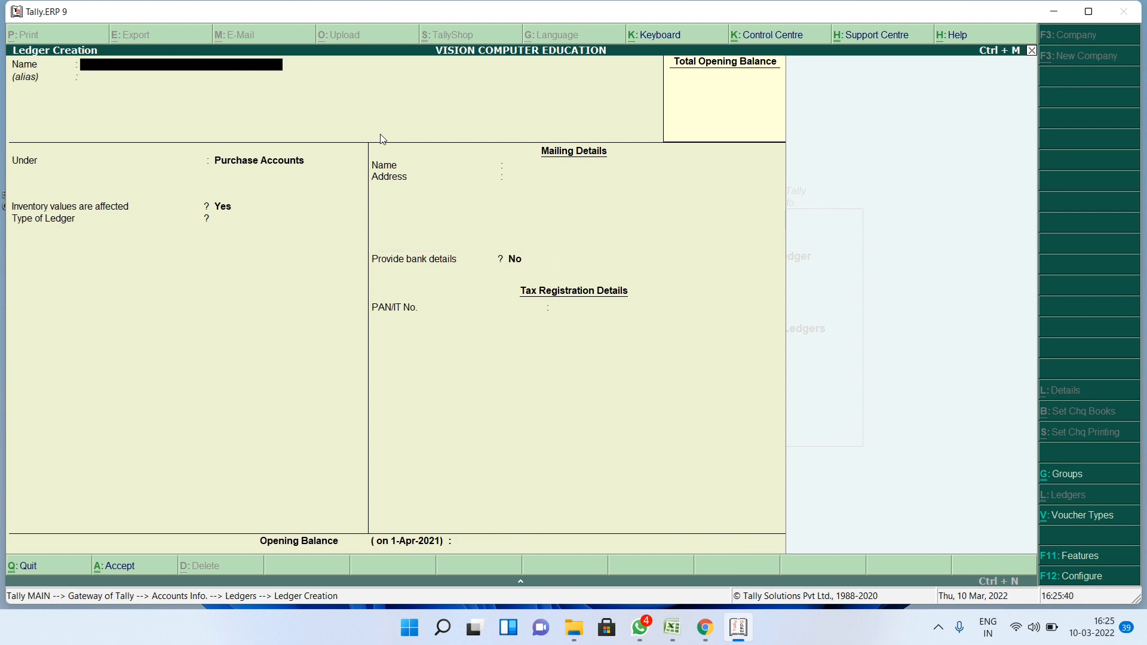
key("Escape")
key("Return")
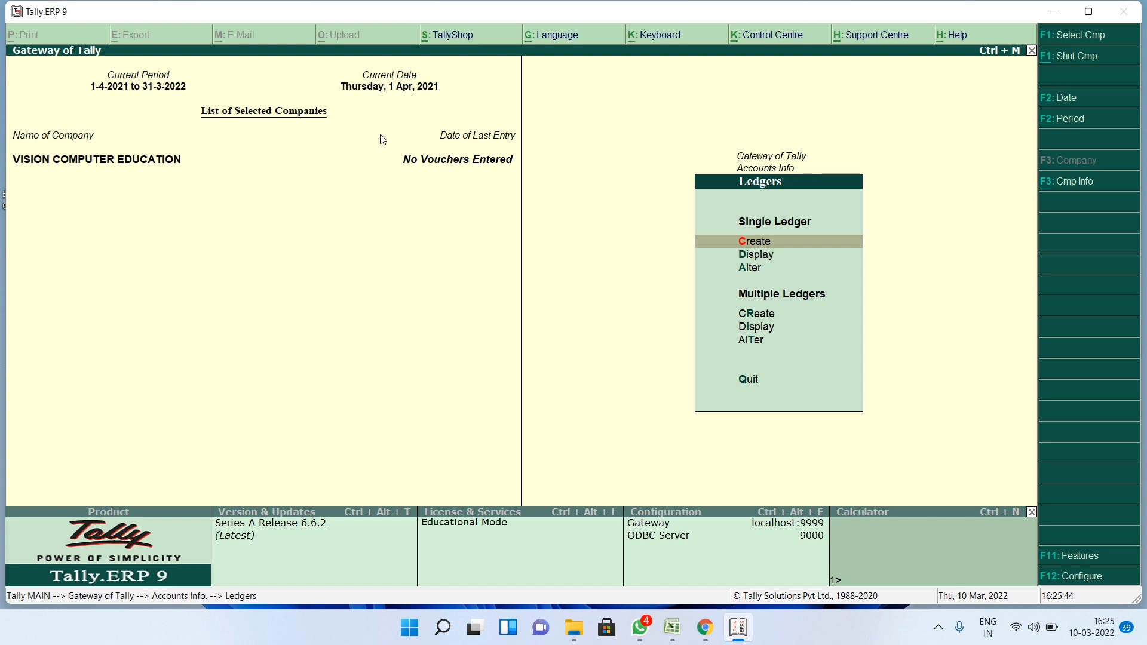
- Look over the list of existing ledgers without selecting one
key("Down")
key("Return")
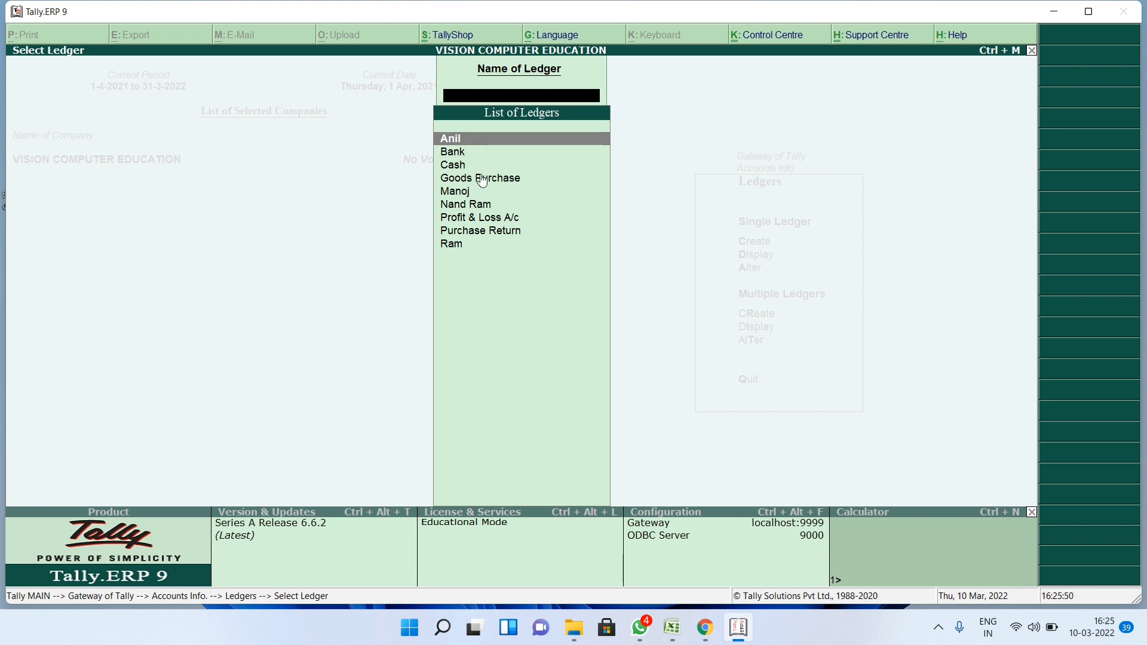
key("Escape")
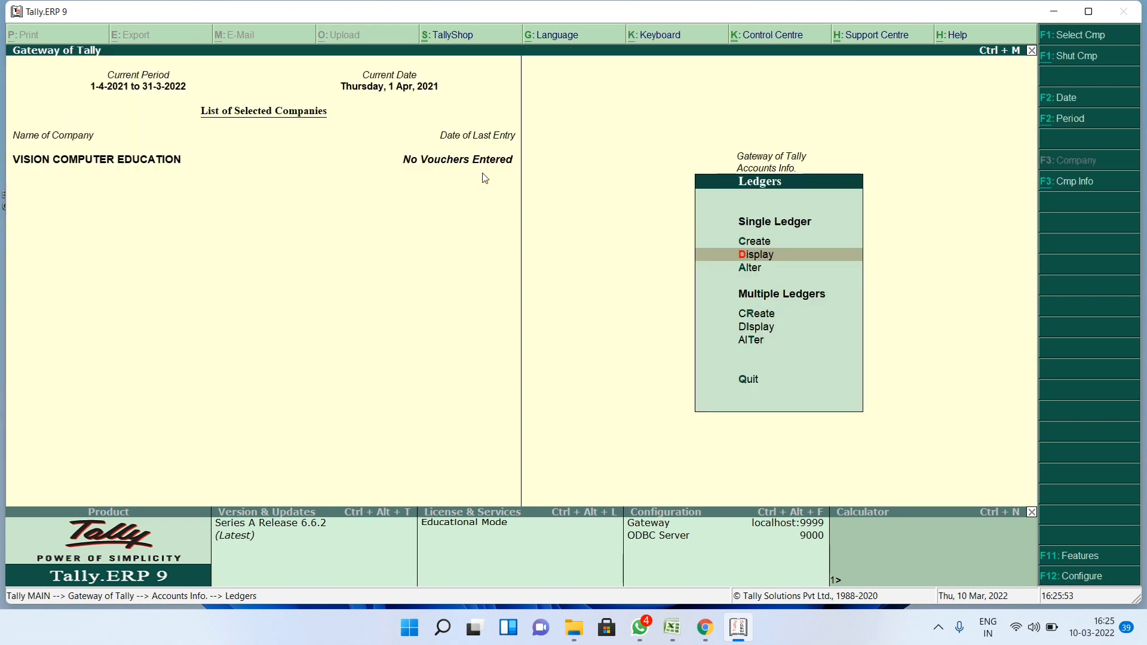
- Create the Goods Sold ledger under Sales Accounts and return to the Ledgers menu
key("c")
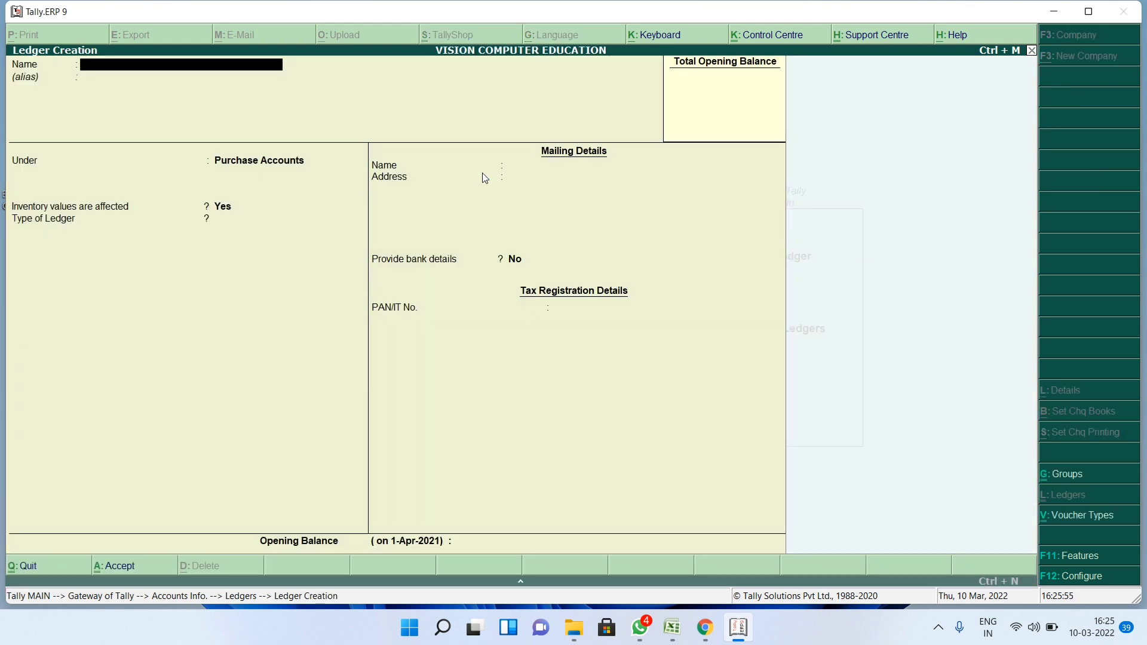
type("Goods Sold")
key("Return")
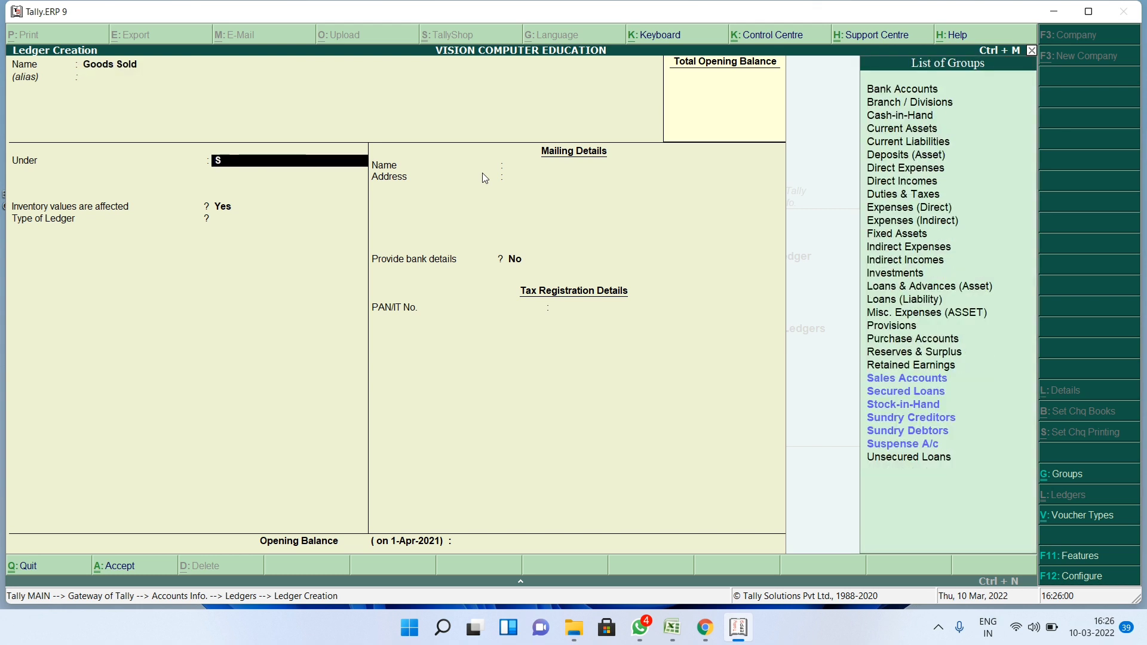
type("sa")
key("Return")
key("Return")
key("Return")
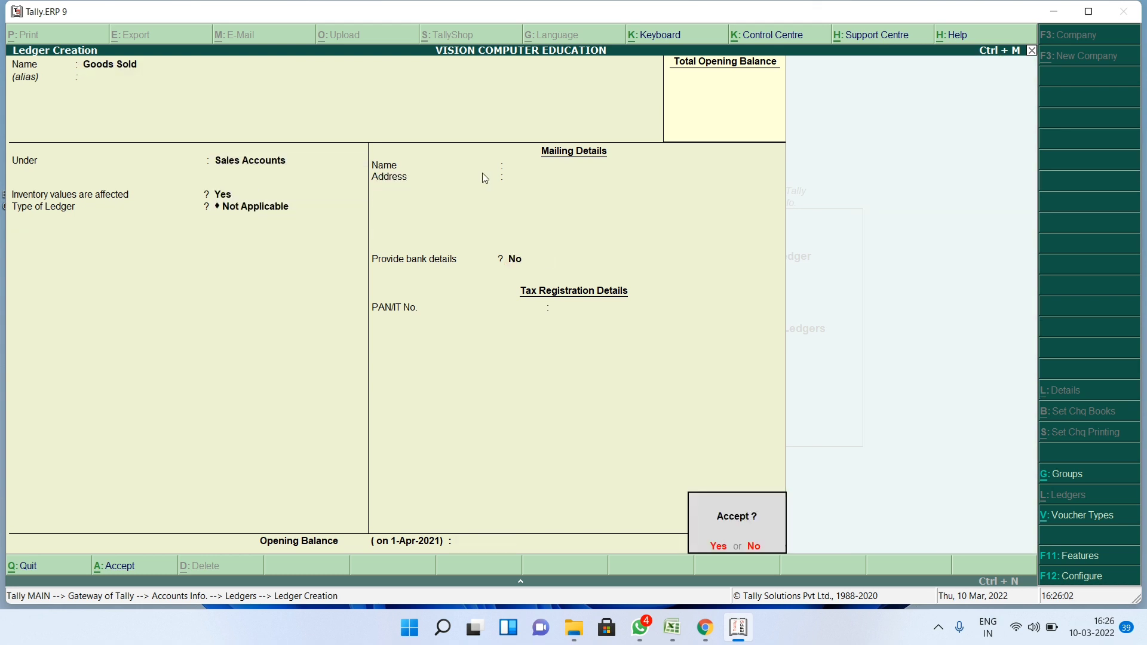
key("Return")
key("Escape")
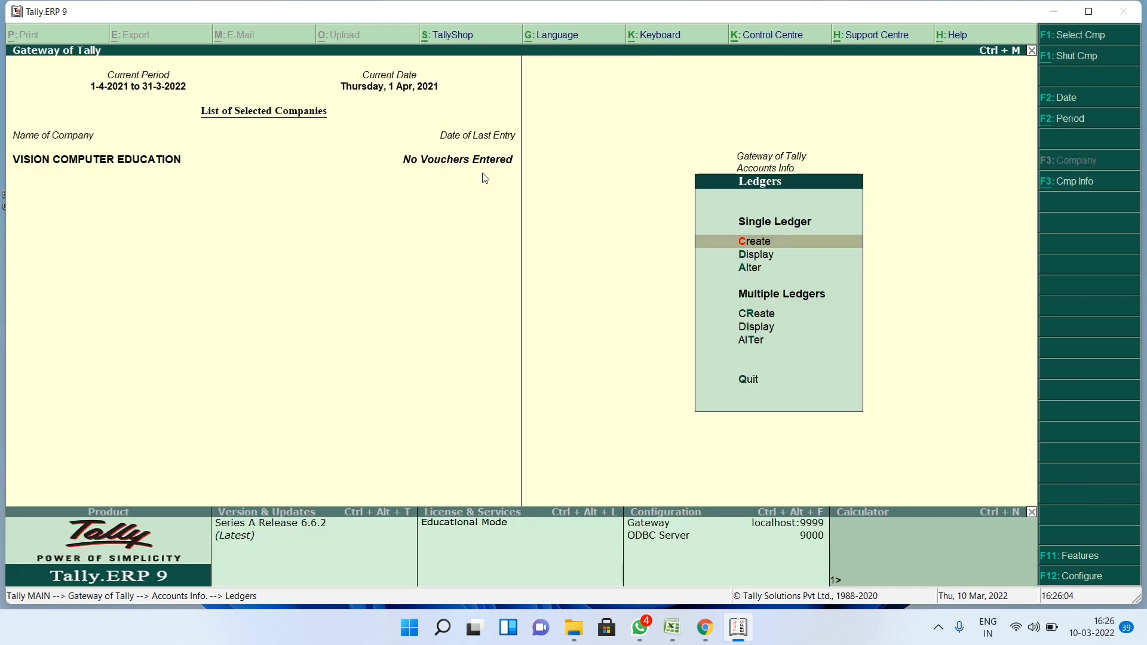
- Open Accounting Vouchers from the Gateway of Tally, showing a blank Payment voucher No. 1
key("Escape")
key("Escape")
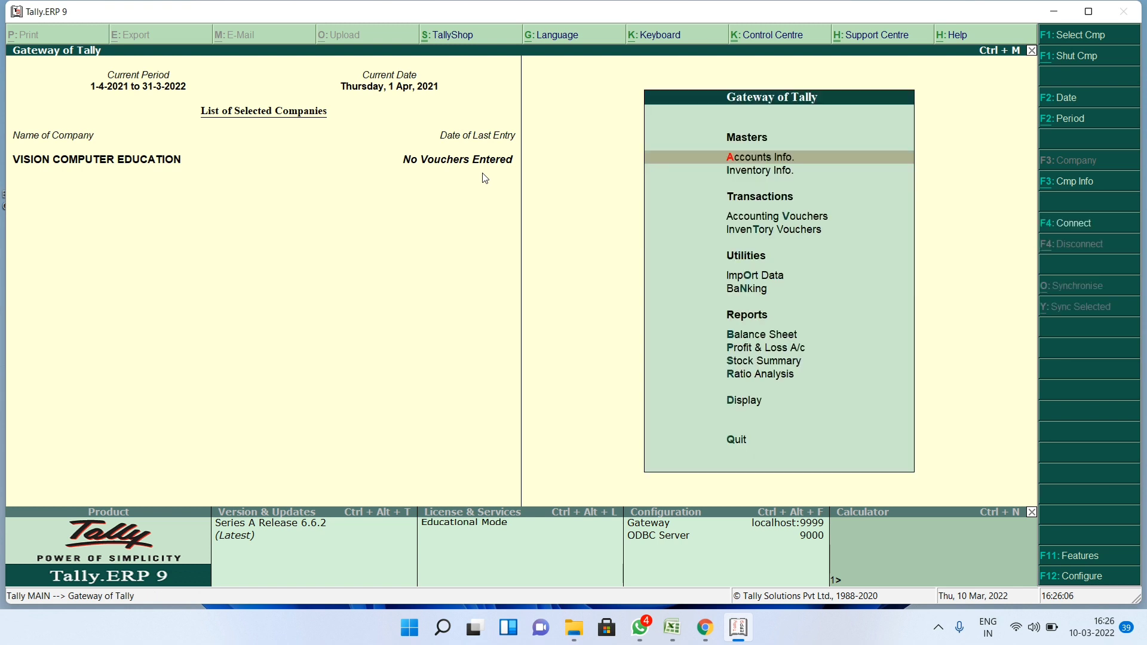
key("Down")
key("Down")
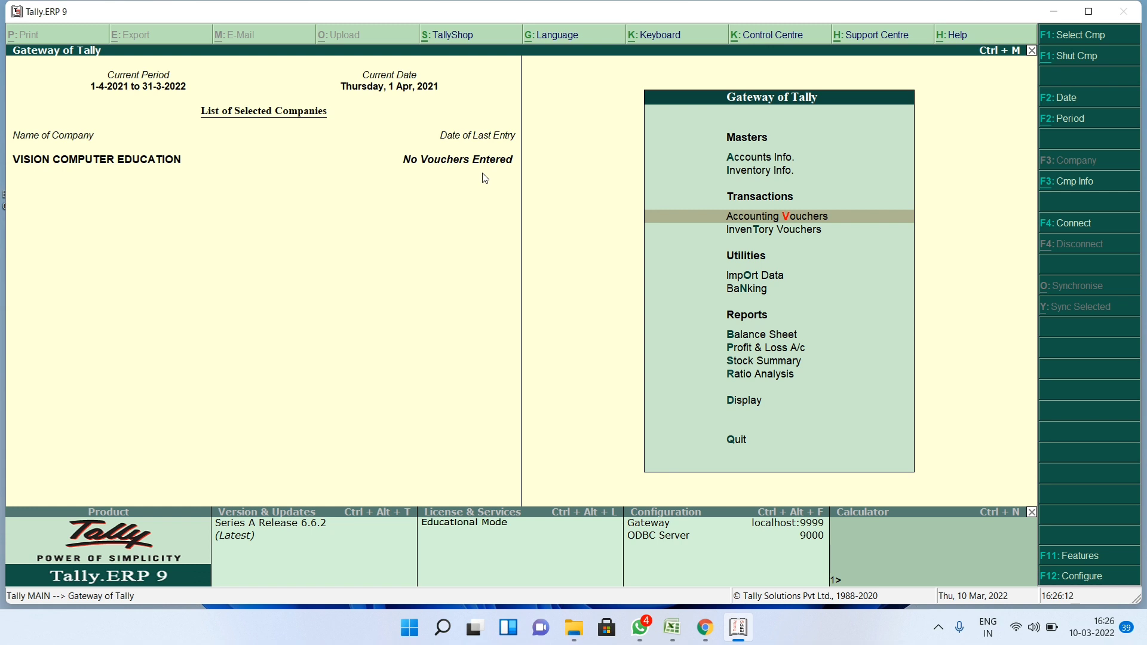
key("Return")
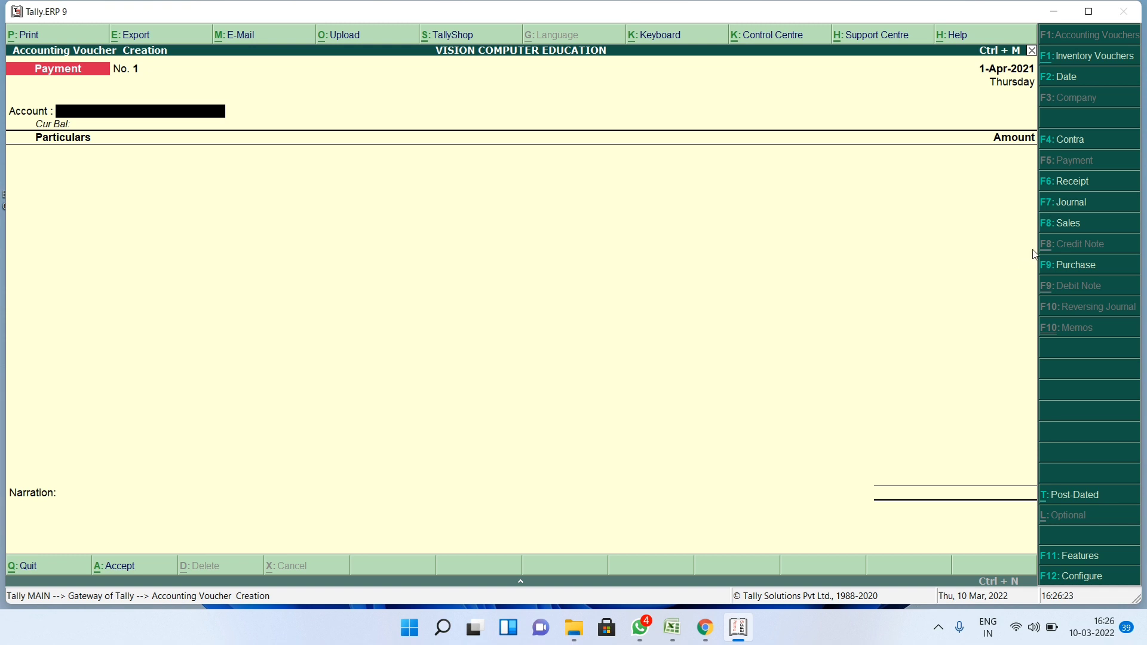
- Record Receipt No. 1: 10,000 received into Cash from the party ledger, and save it
left_click(1076, 182)
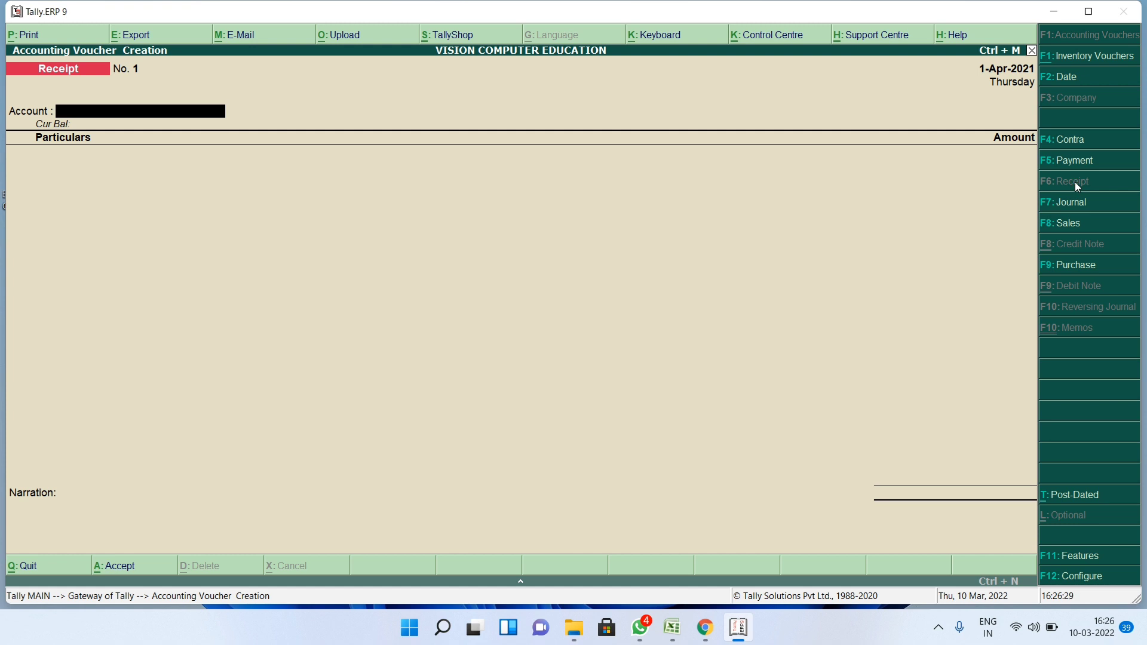
key("Down")
key("Down")
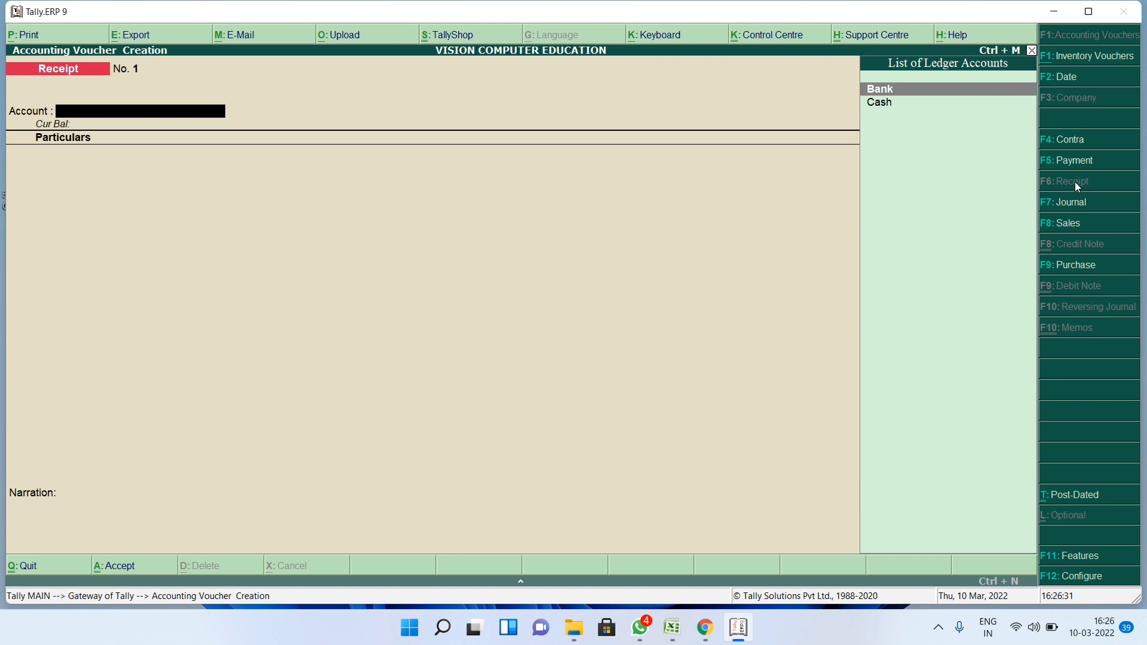
key("Down")
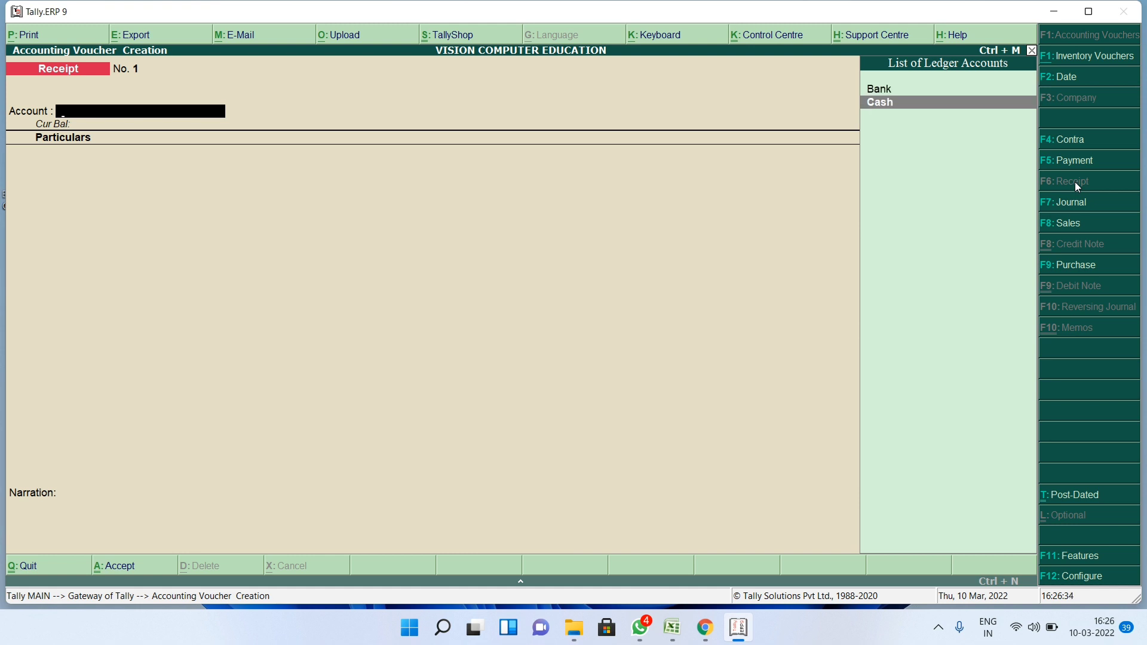
key("Return")
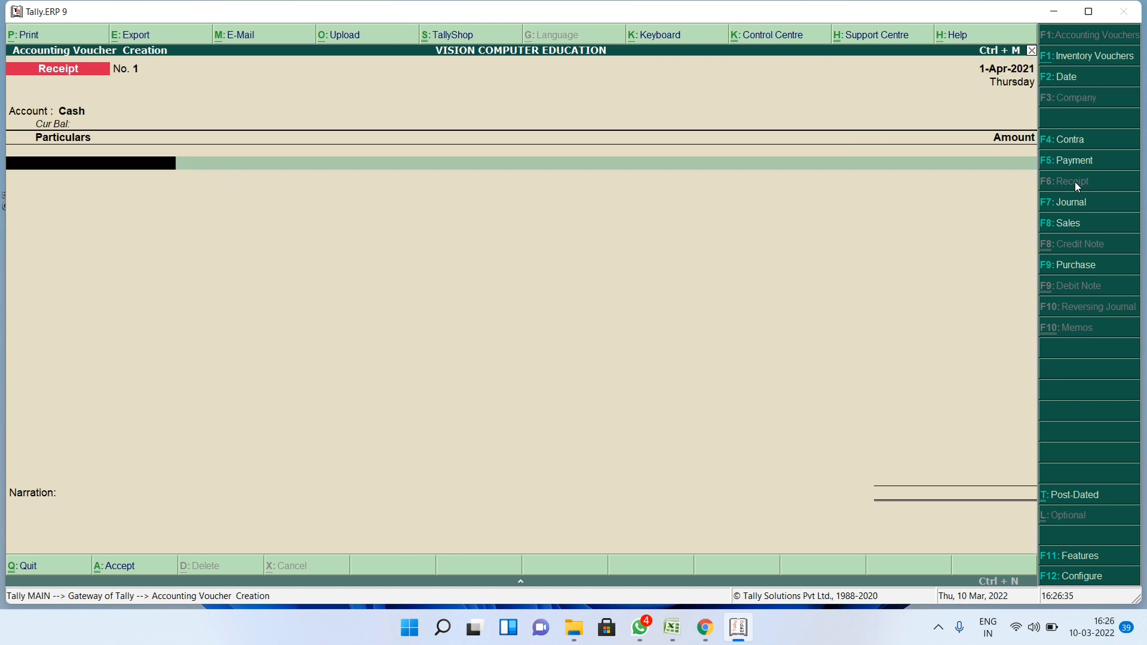
type("m")
key("Return")
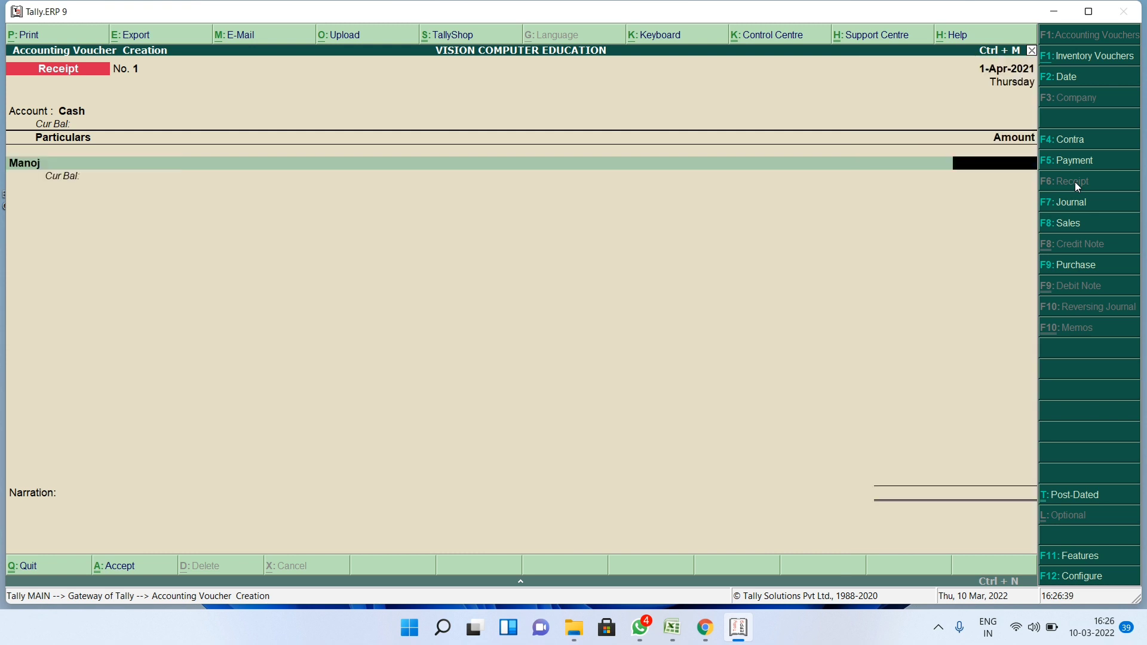
type("10000")
key("Return")
key("Return")
key("Return")
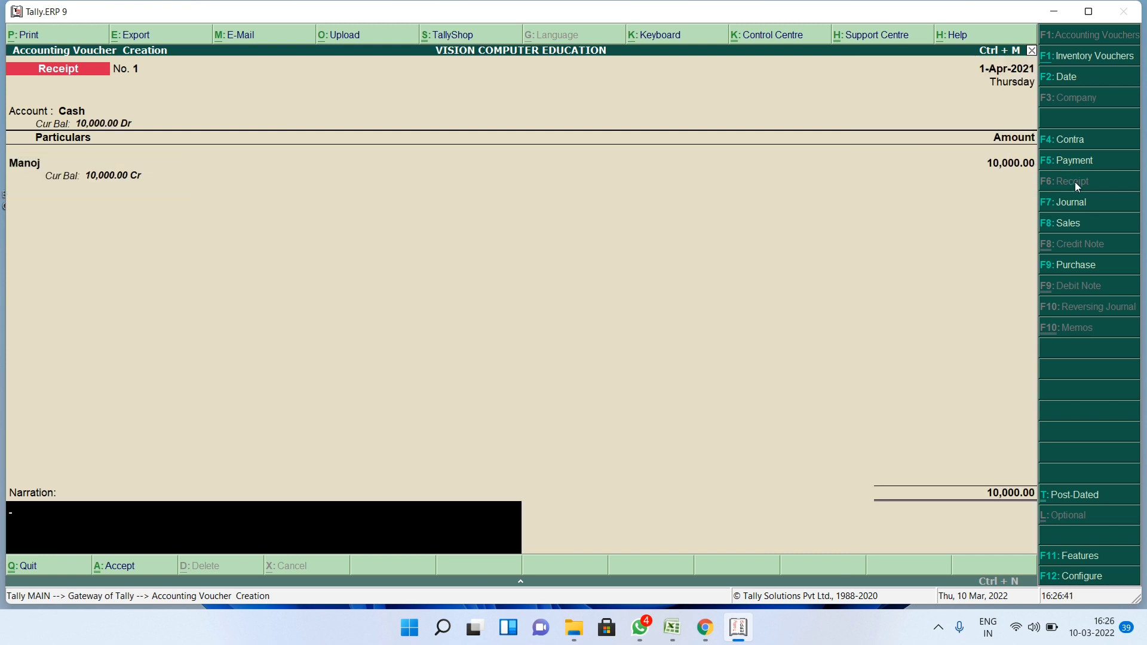
key("Return")
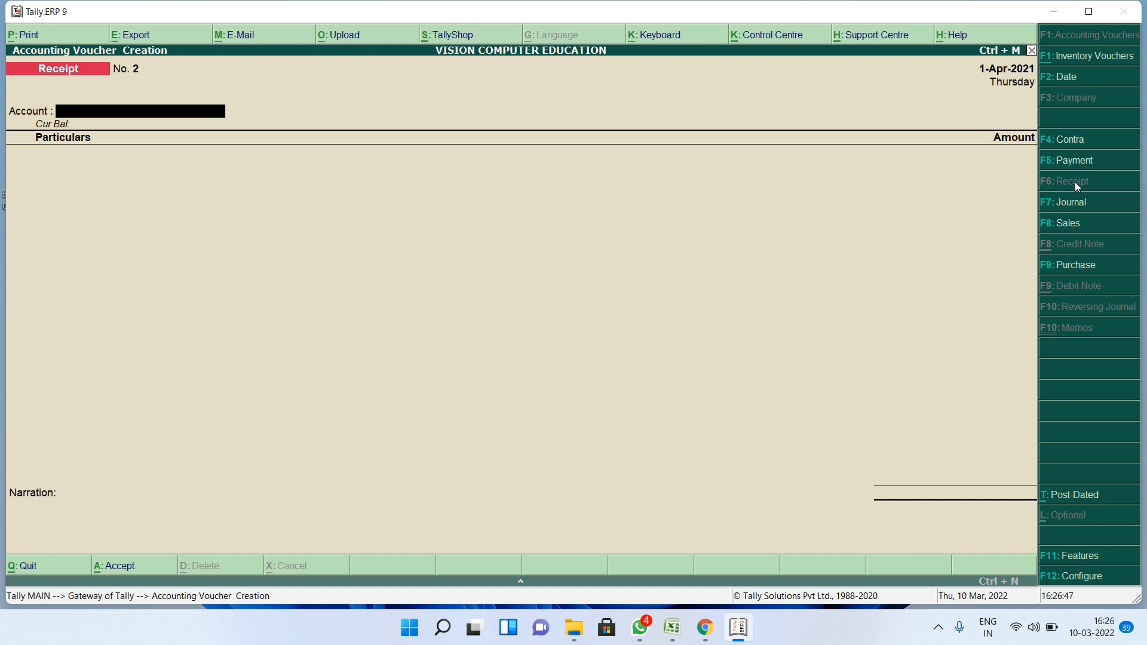
- In Purchase voucher mode, record invoice p1 crediting the supplier 500 against Goods Purchase
left_click(1055, 267)
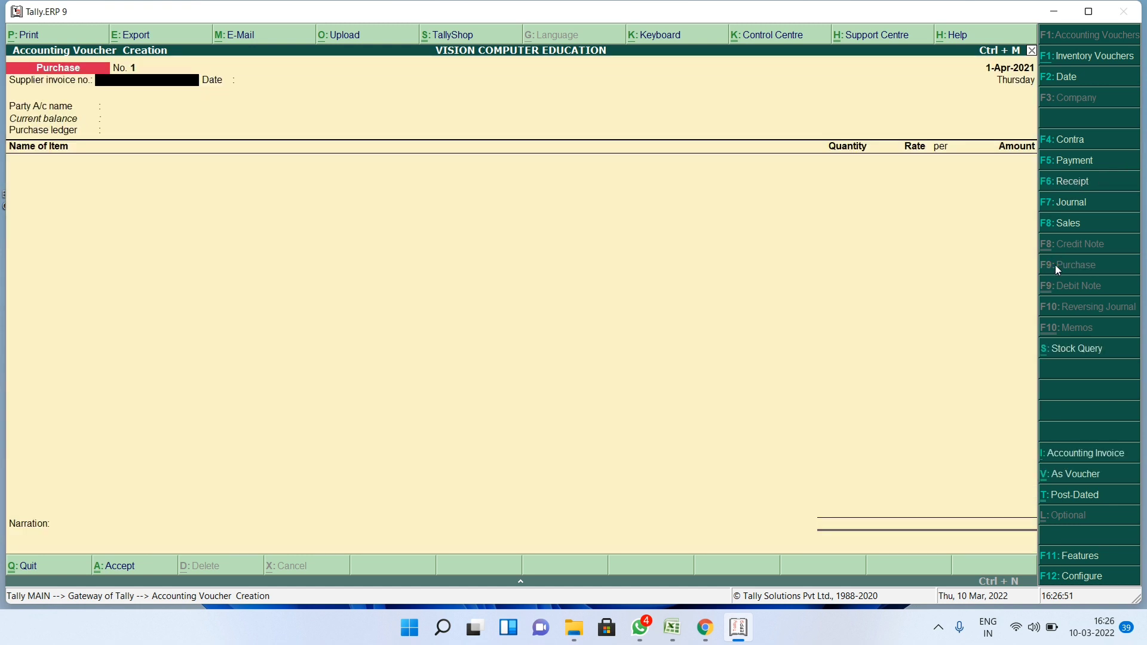
left_click(1079, 477)
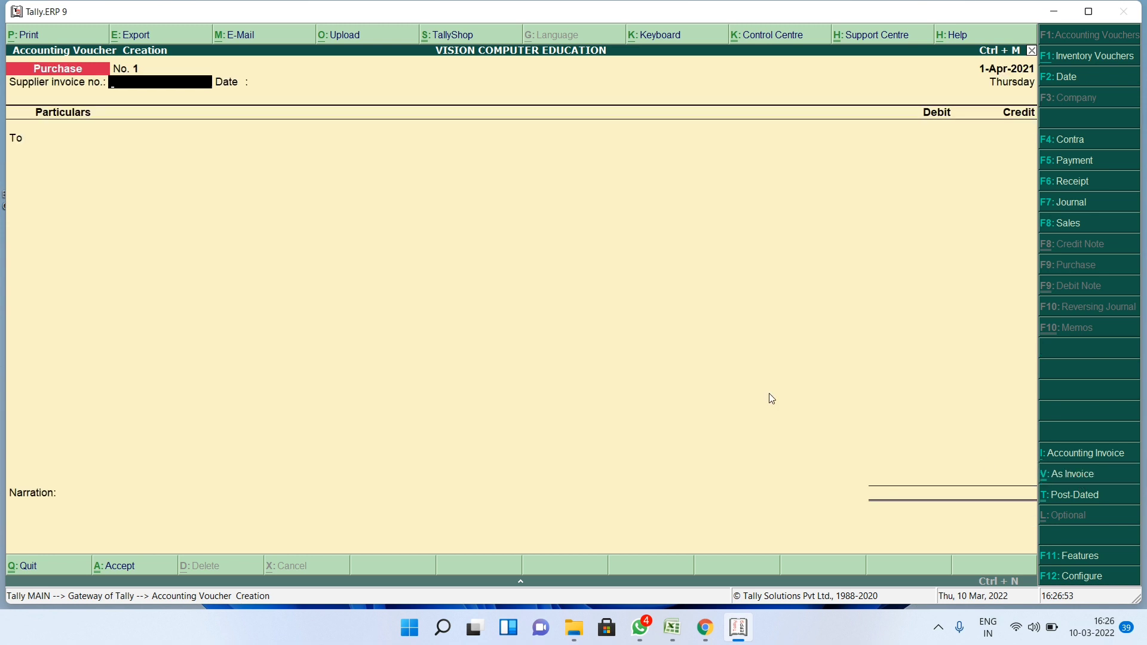
type("p1")
key("Return")
key("Return")
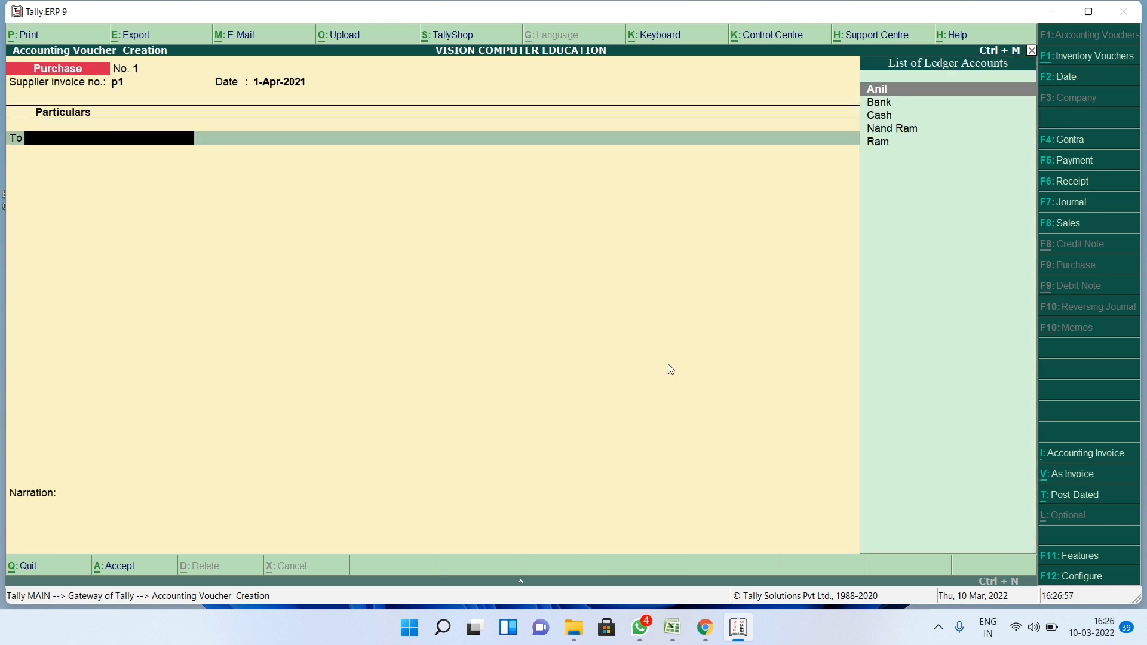
type("ram")
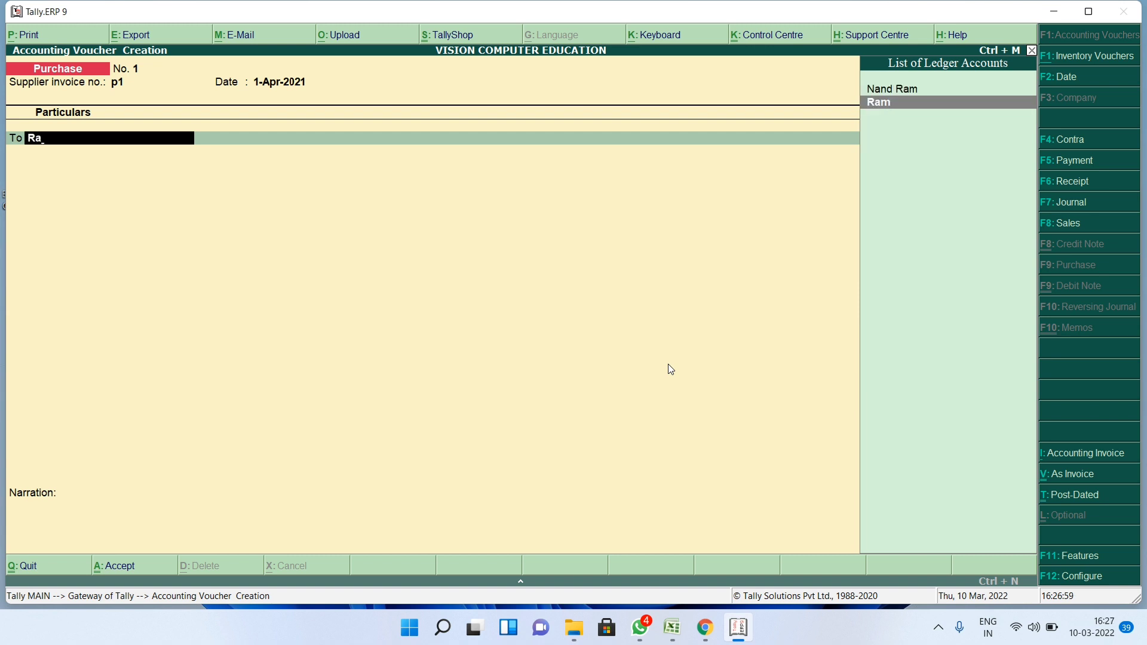
key("Return")
key("Return")
key("Return")
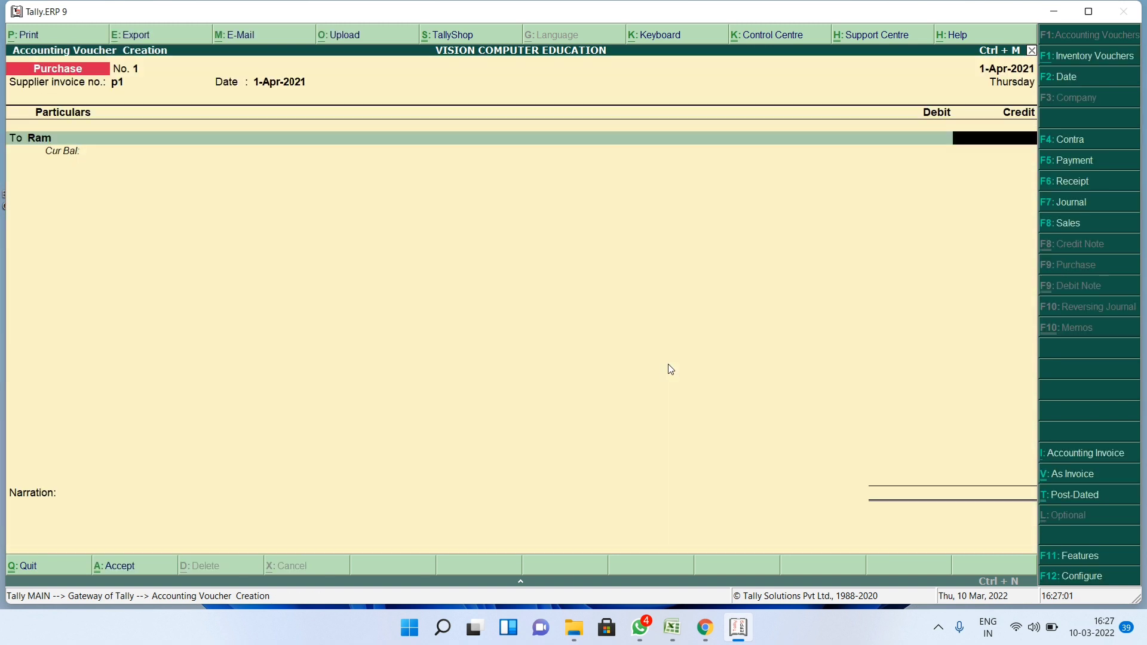
type("500")
key("Return")
key("Return")
key("Return")
key("Return")
key("Return")
key("Return")
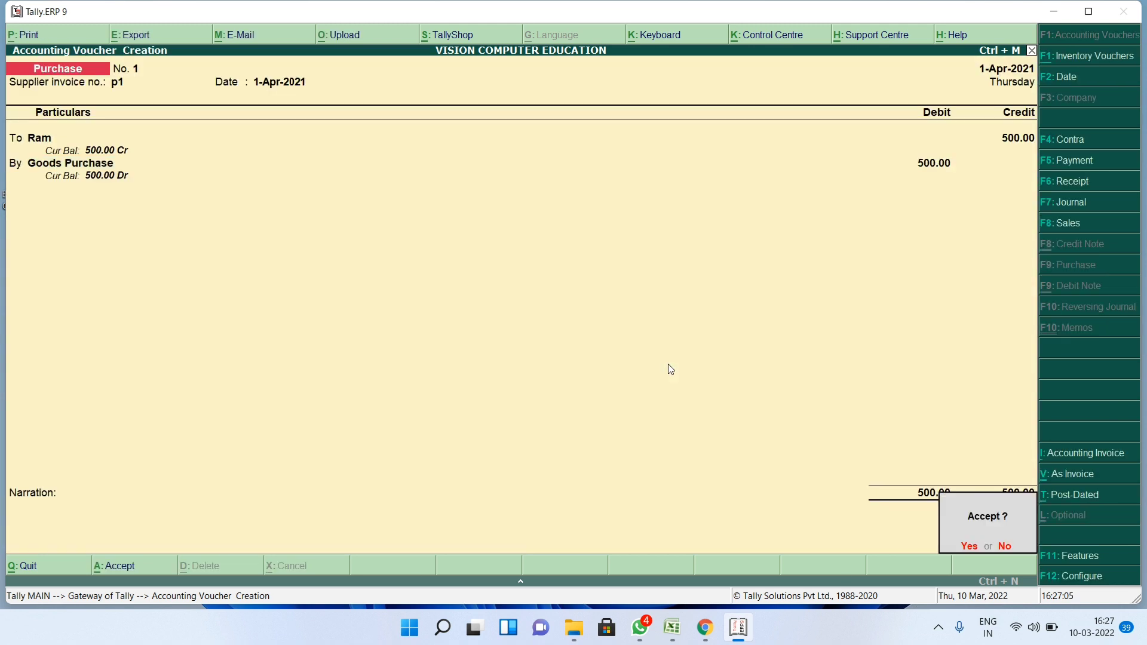
key("Return")
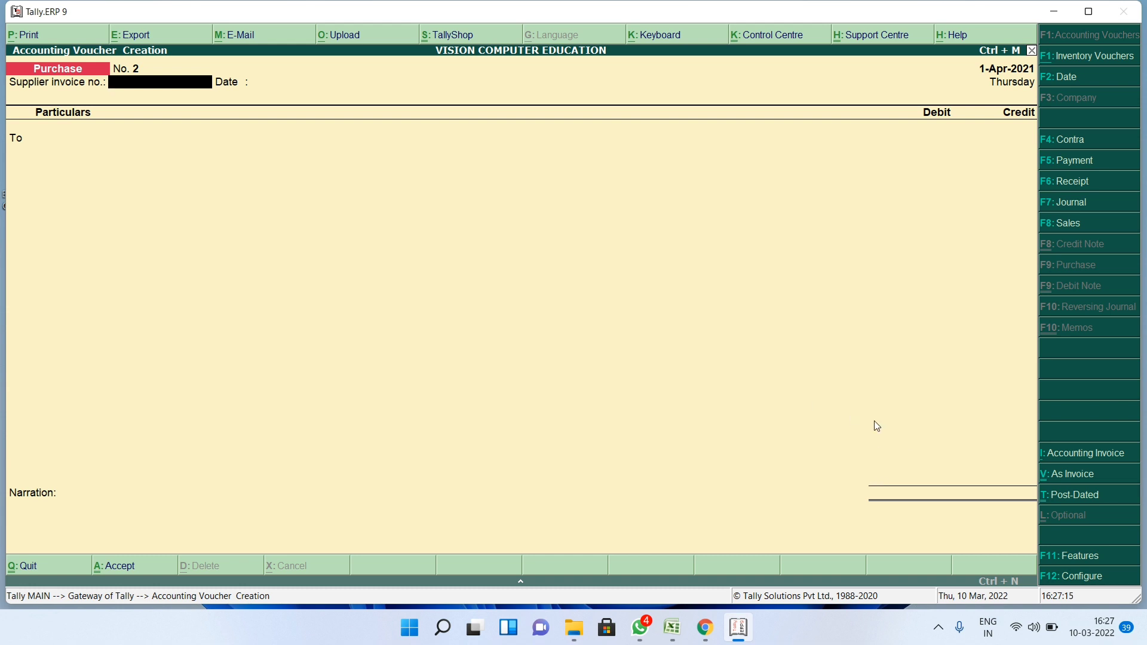
- Enter Purchase invoice p2, crediting the other supplier ledger 600
type("p2")
key("Return")
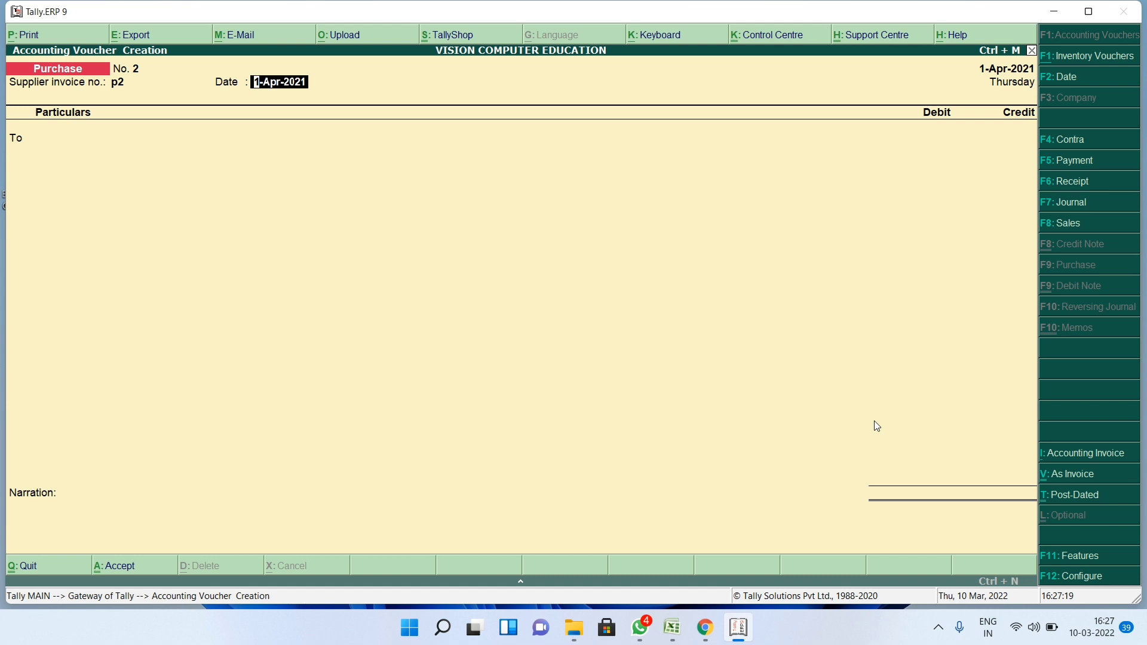
key("Return")
key("Down")
key("Down")
key("Down")
key("Down")
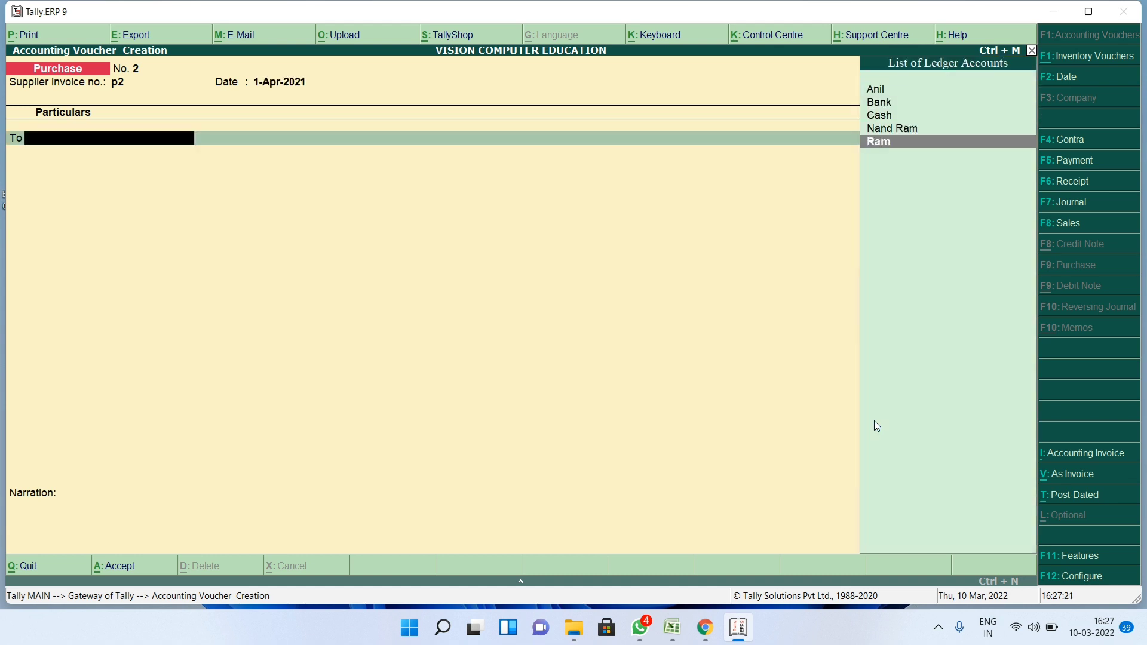
key("Up")
key("Return")
key("Return")
key("Return")
key("Return")
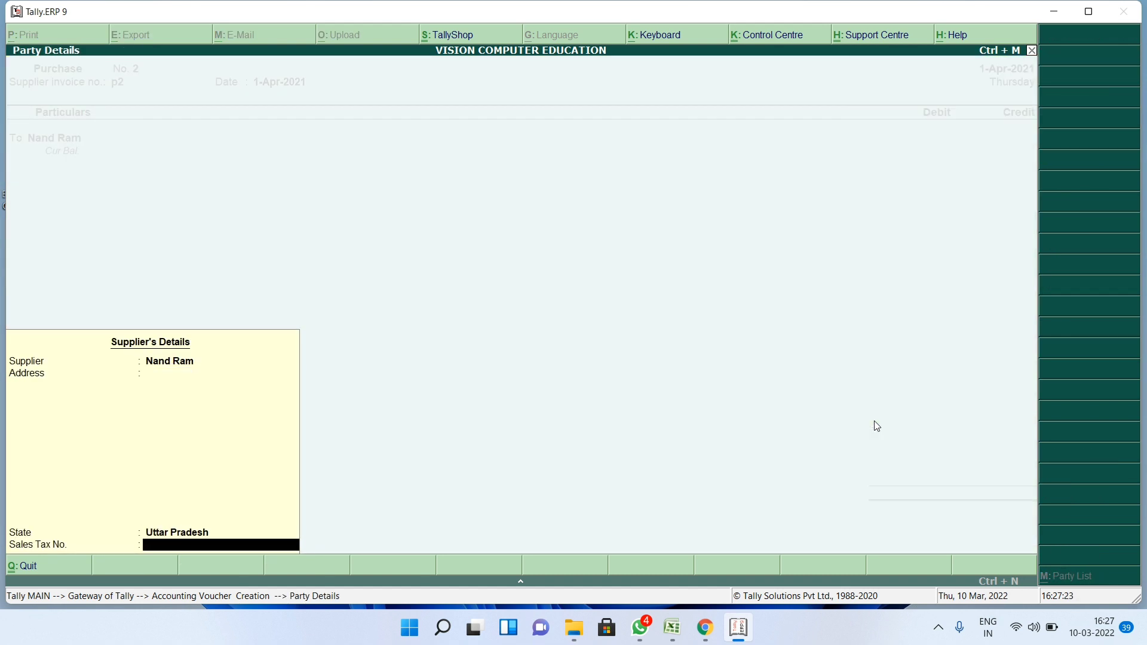
key("Return")
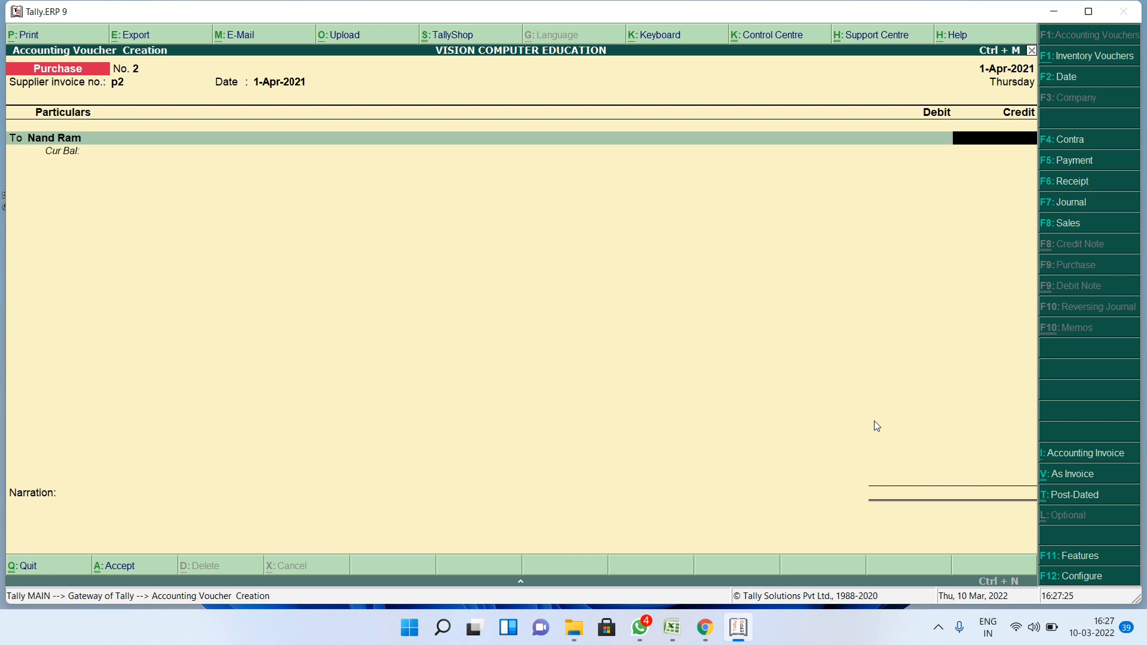
type("600")
key("Return")
key("Return")
key("Return")
key("Return")
key("Return")
key("Return")
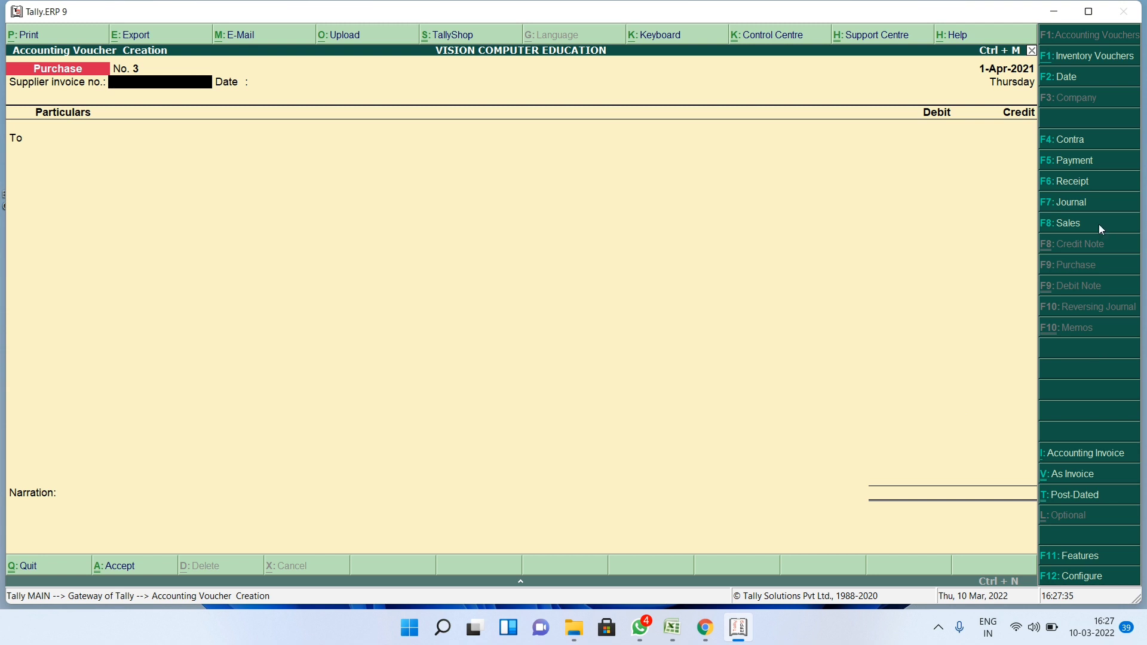
- In Sales voucher mode, enter reference s1 debiting the customer 300 and crediting Goods Sold
left_click(1076, 227)
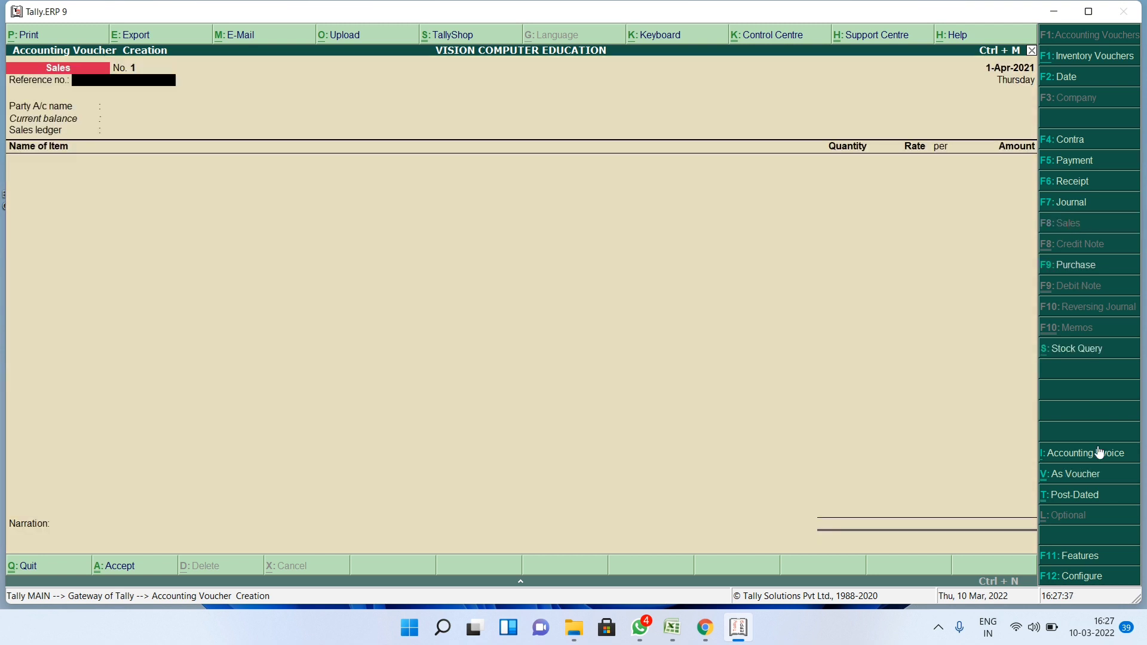
left_click(1077, 474)
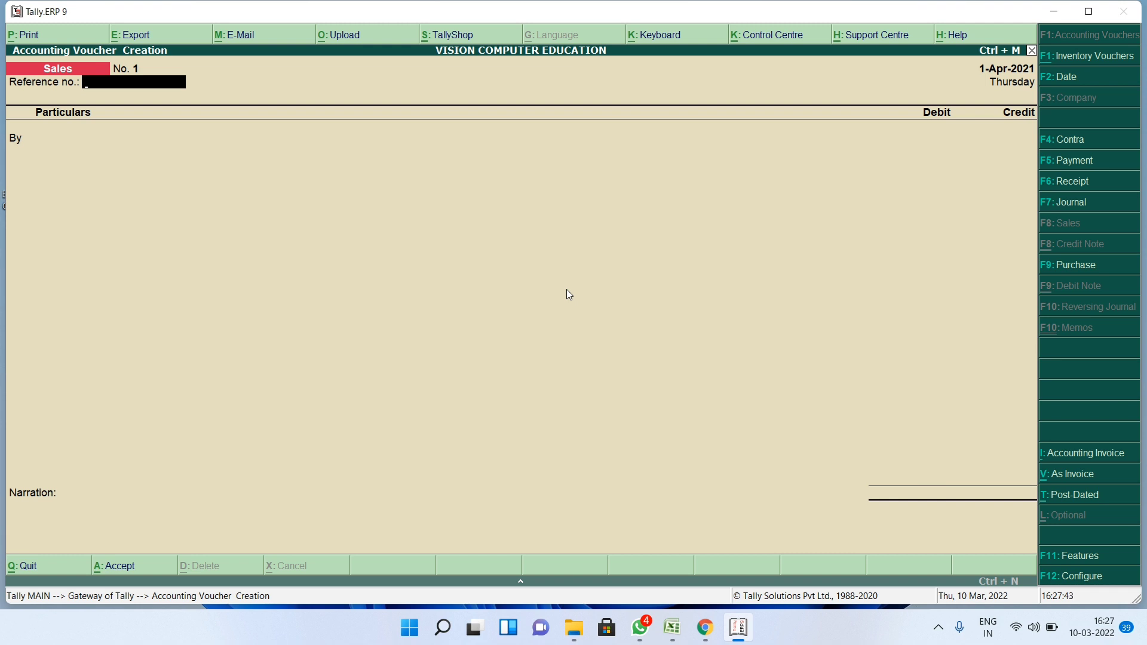
type("s1")
key("Return")
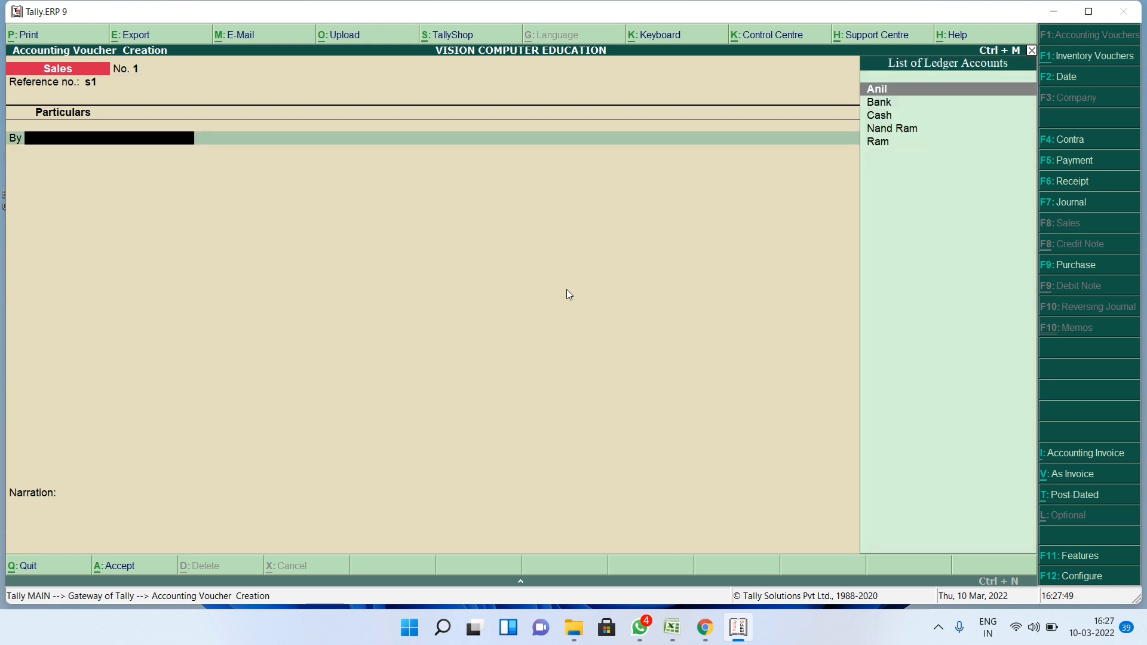
type("Ani")
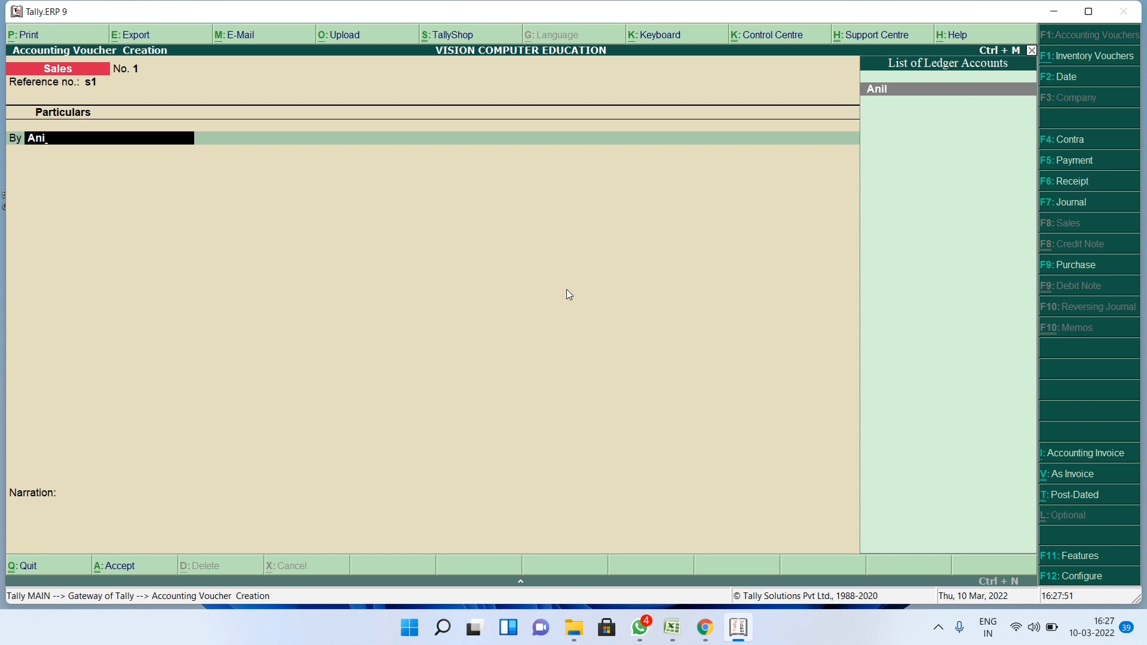
key("Return")
key("Return")
key("Return")
key("Return")
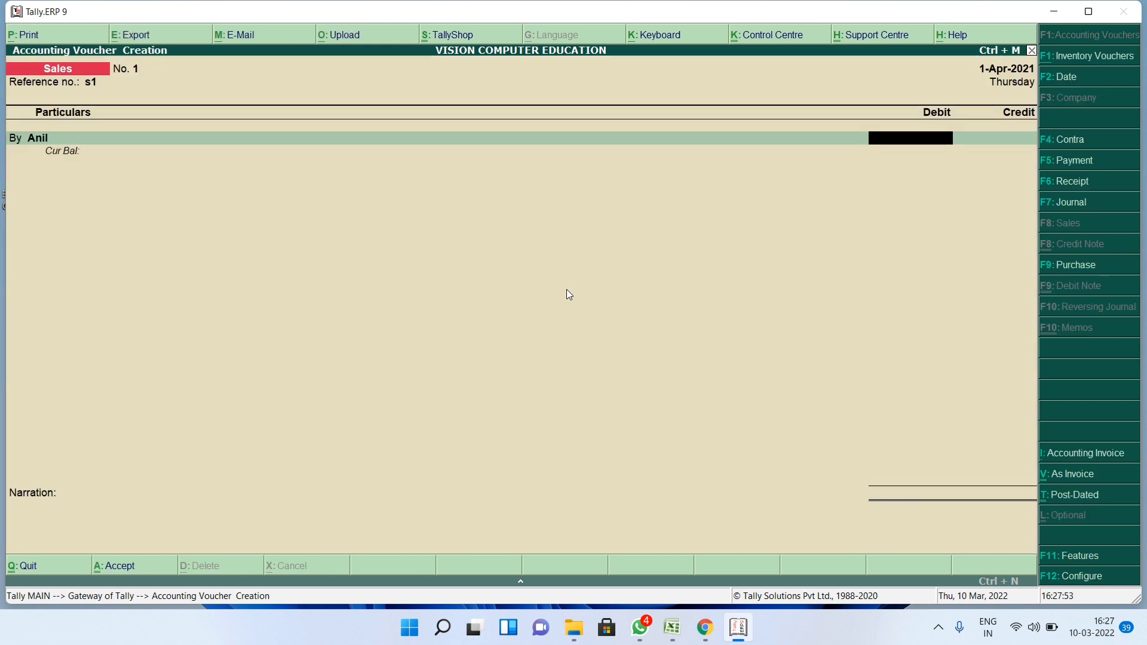
type("300")
key("Return")
key("Return")
key("Return")
key("Return")
key("Return")
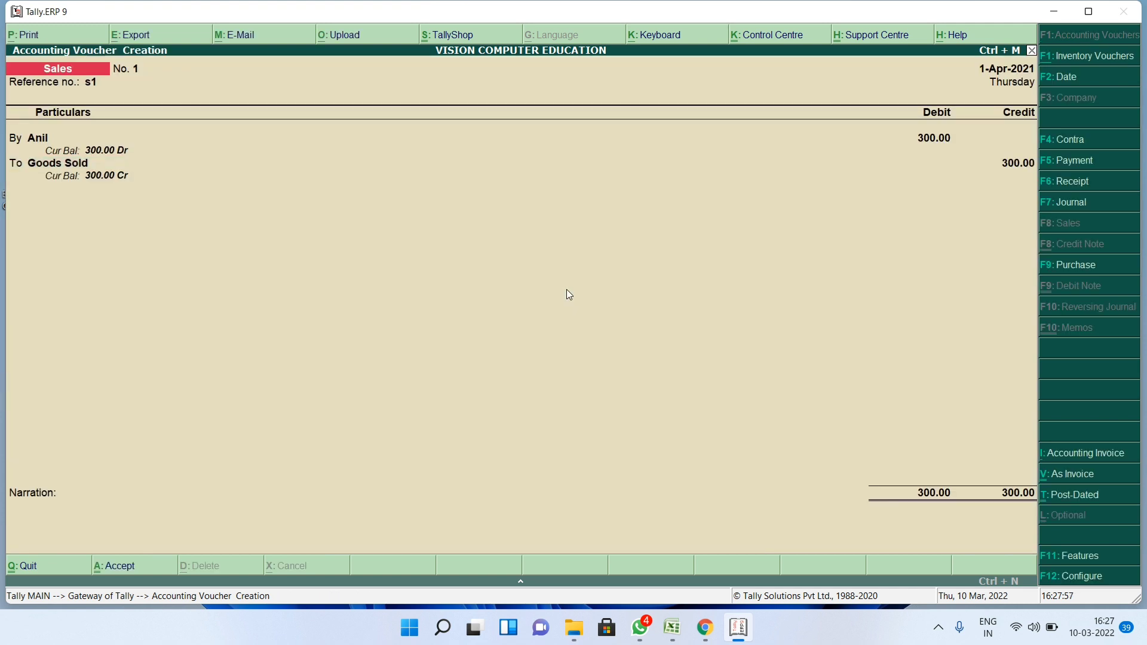
key("Return")
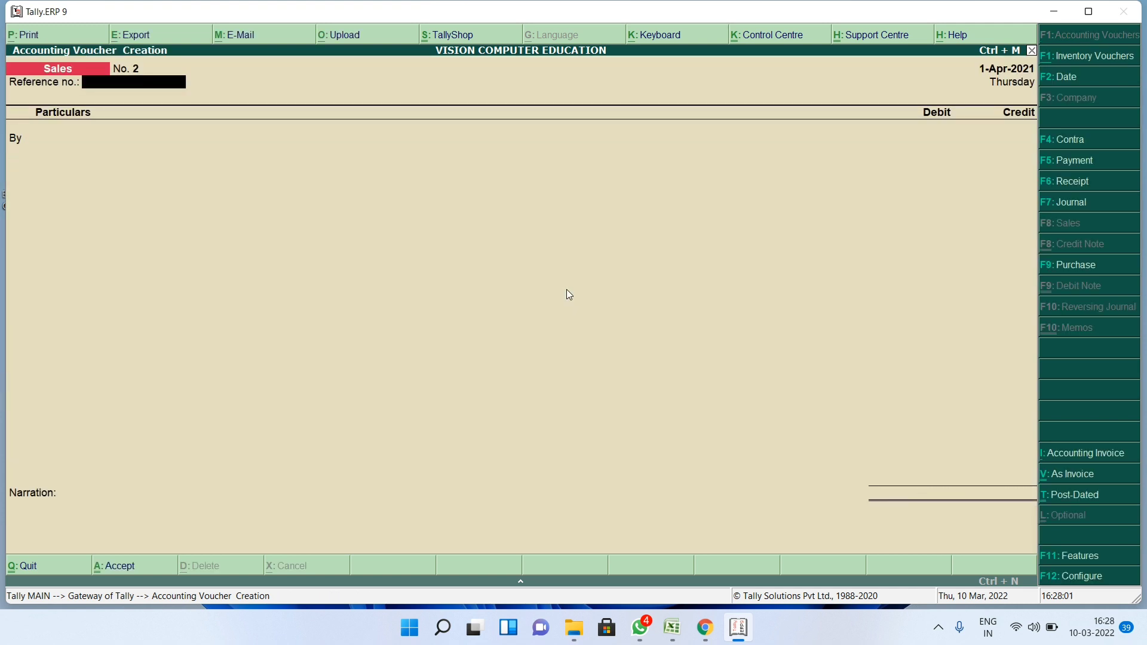
- Record Receipt No. 2: 400 from the customer into Cash, with a Goods Sold line
left_click(1066, 185)
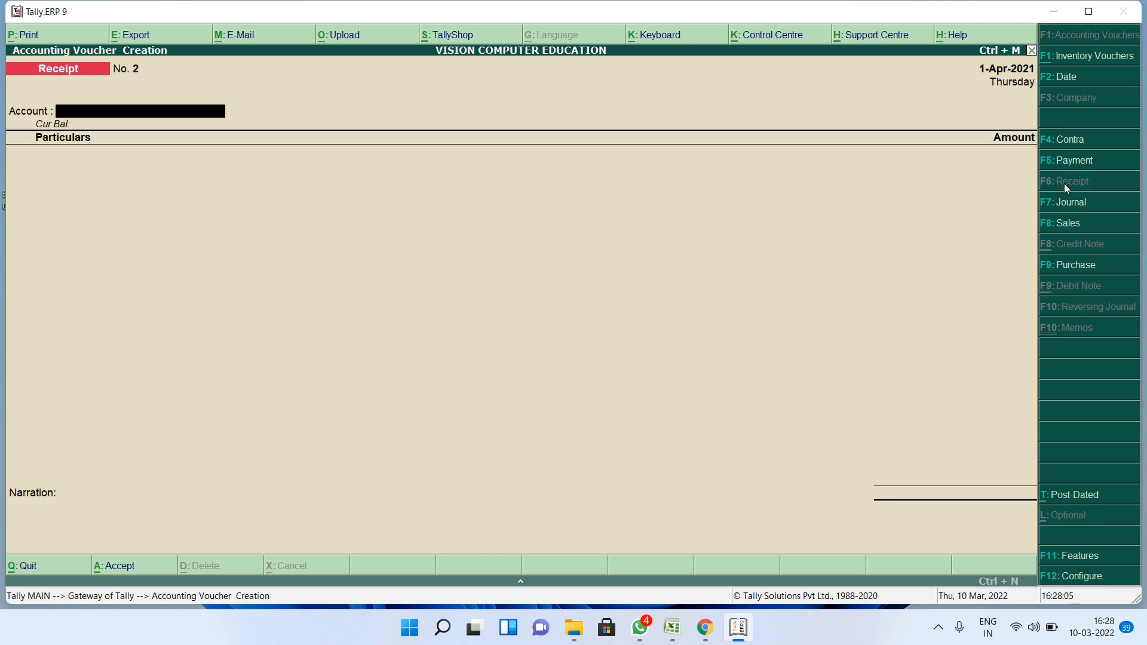
key("Down")
key("Down")
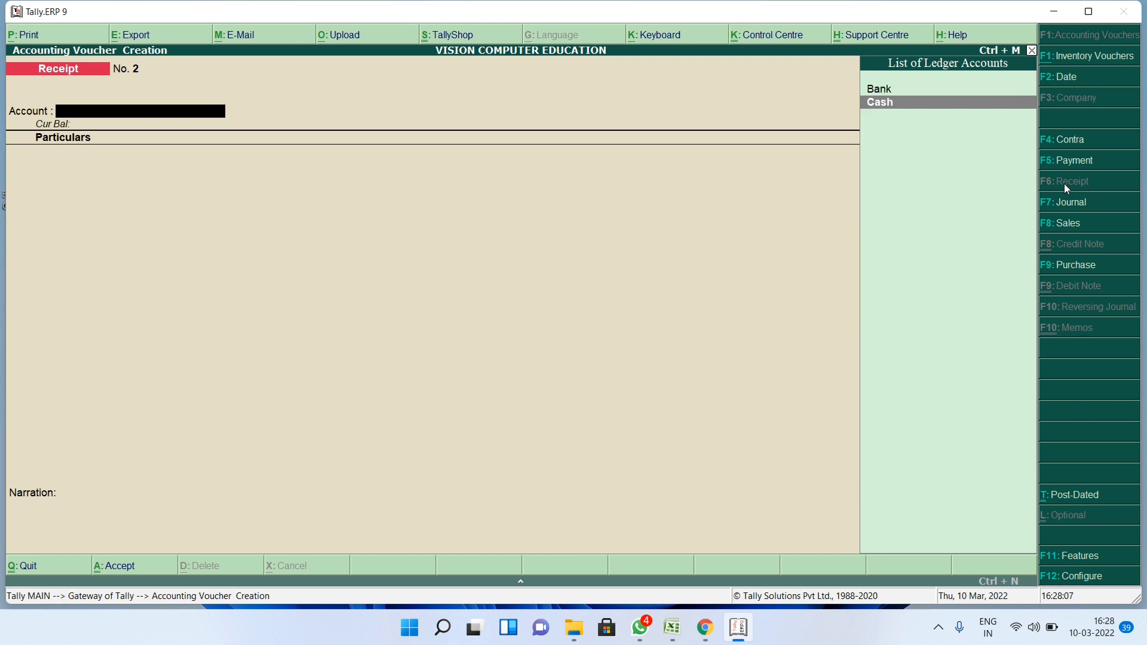
key("Return")
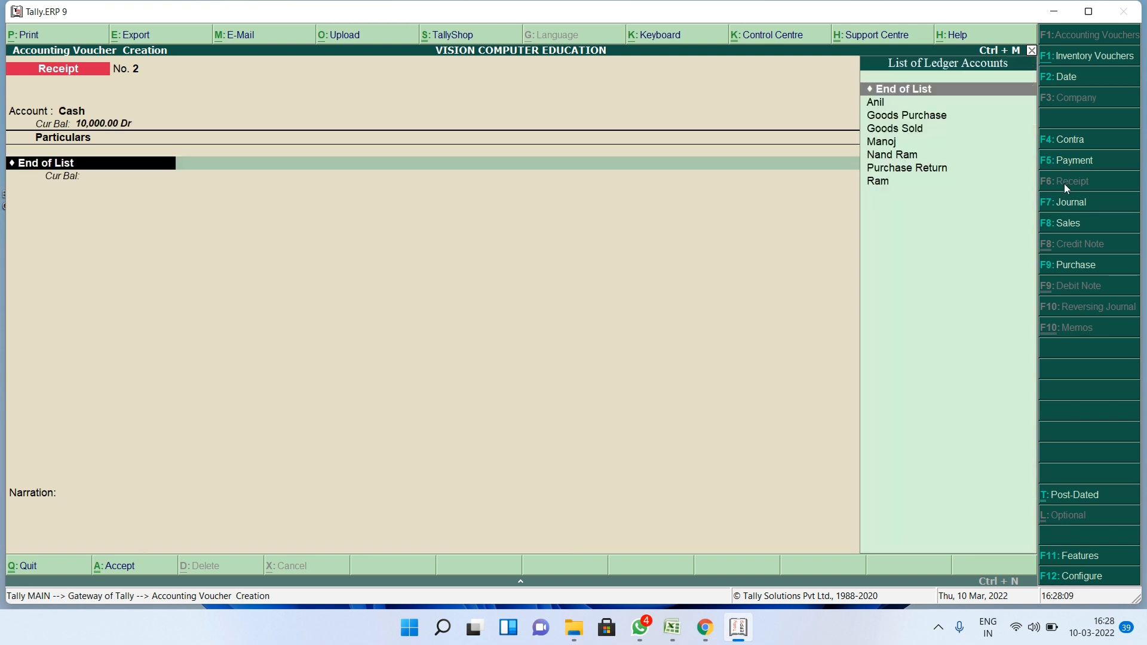
type("Ani")
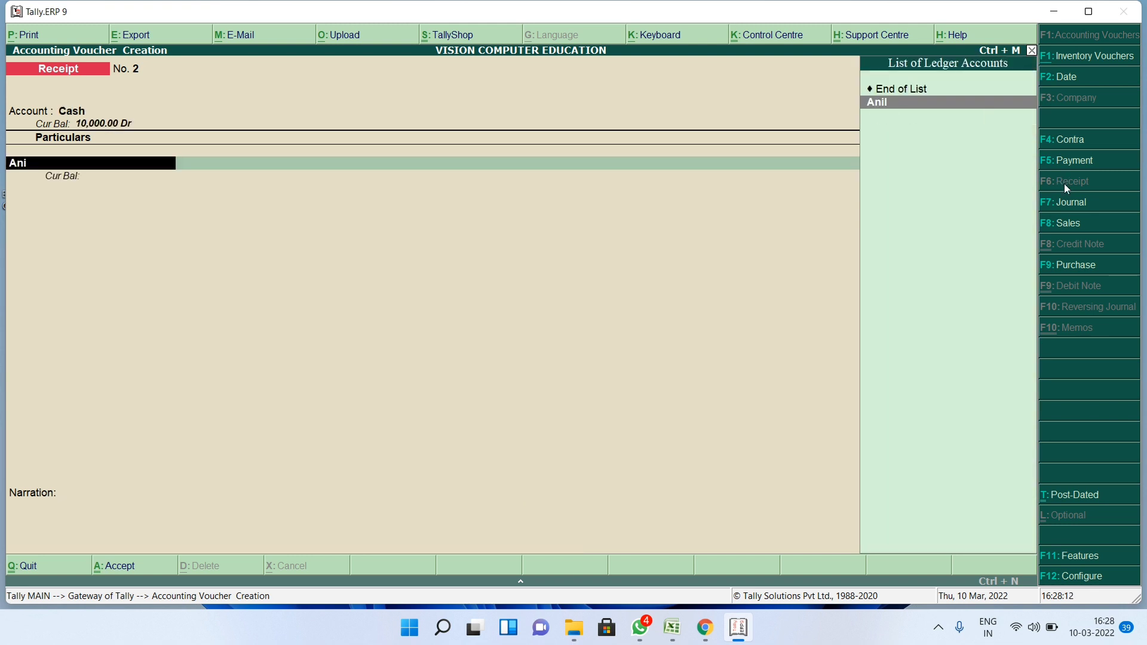
key("Return")
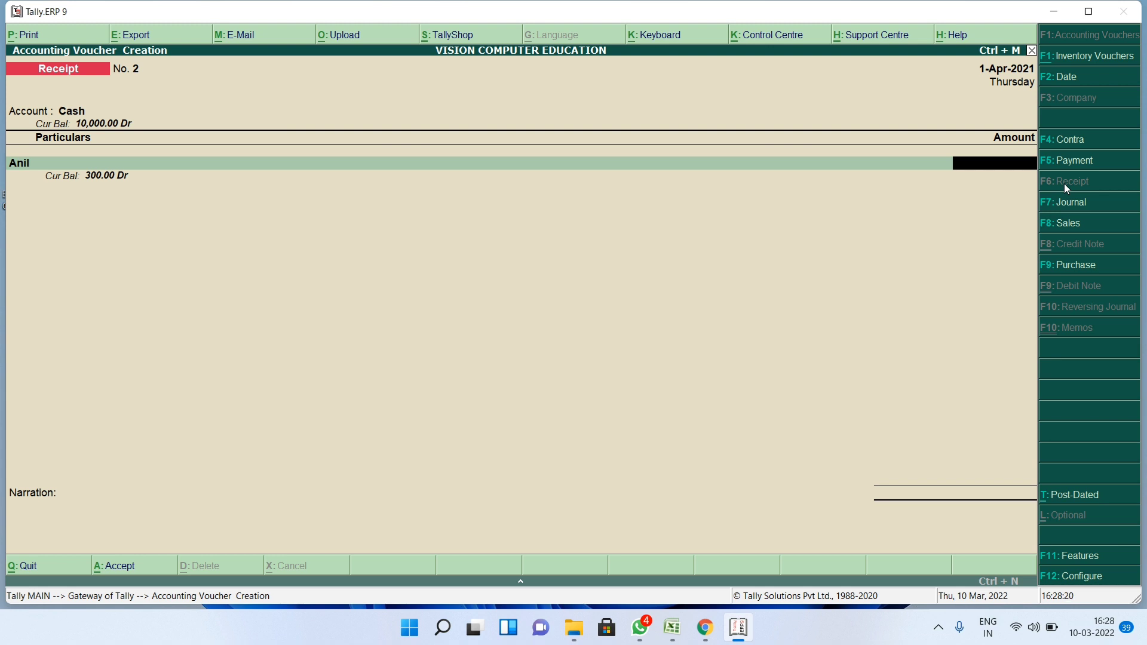
type("400")
key("Return")
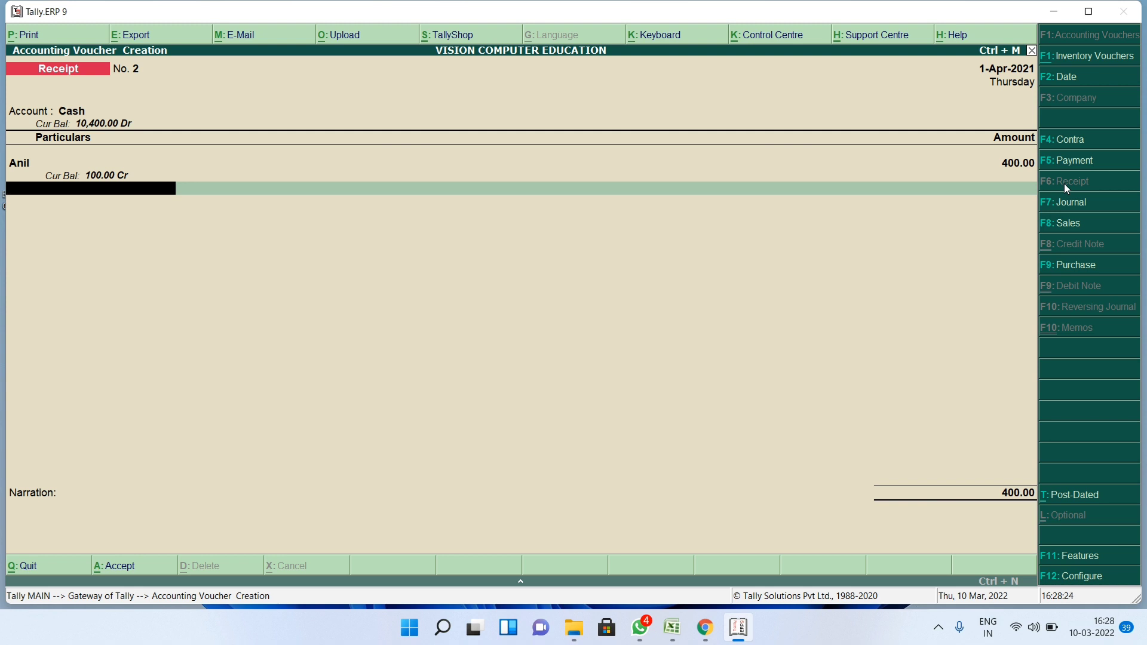
type("Go")
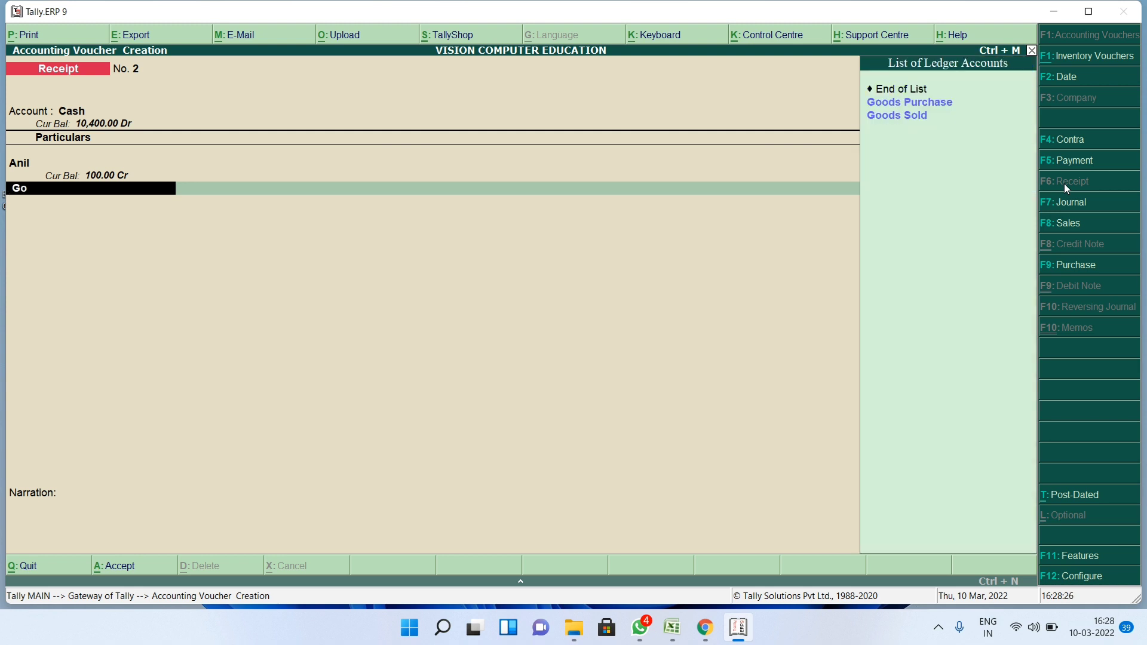
key("Down")
key("Return")
key("Return")
key("Return")
key("Return")
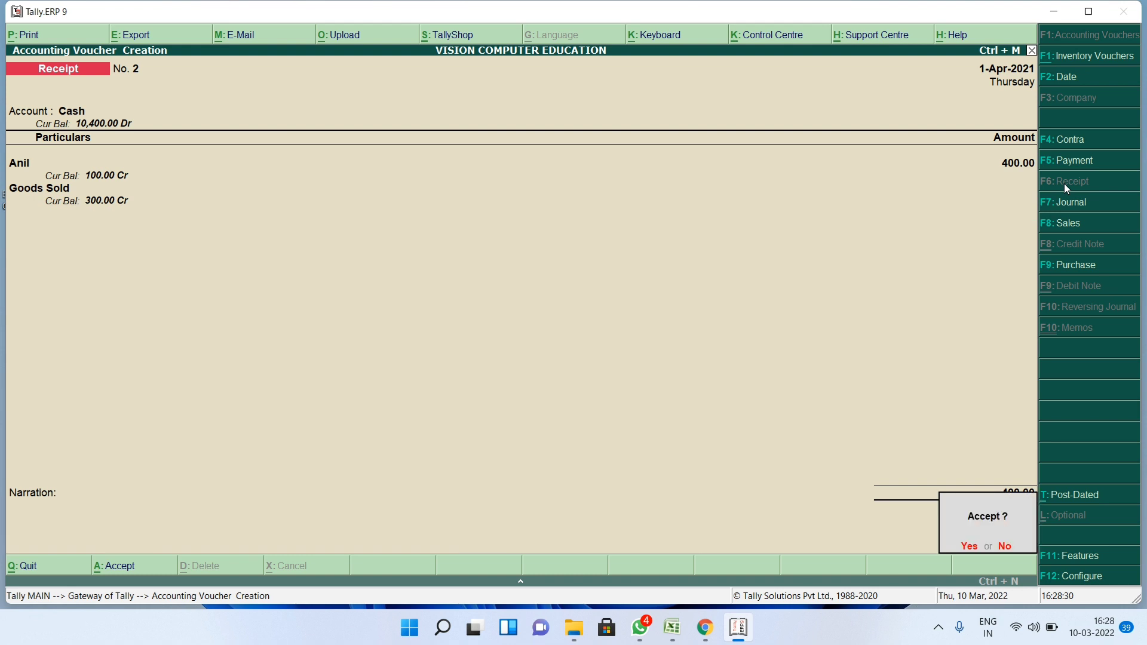
key("Return")
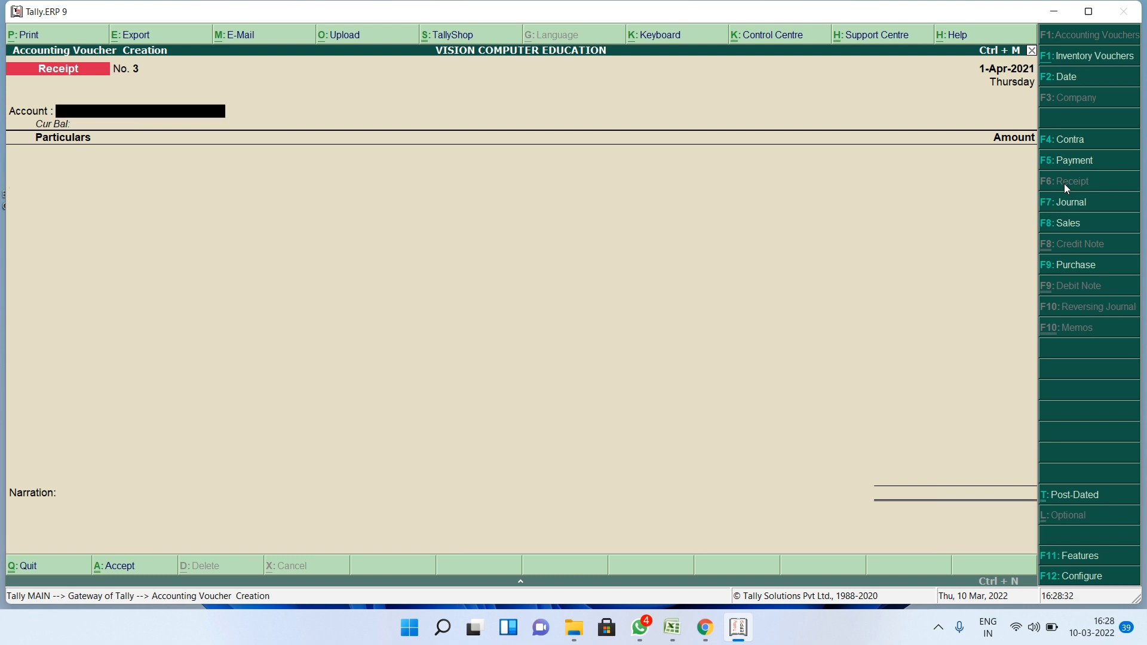
- Record Contra No. 1 moving 300 from Bank into Cash with its cheque allocation
left_click(1051, 150)
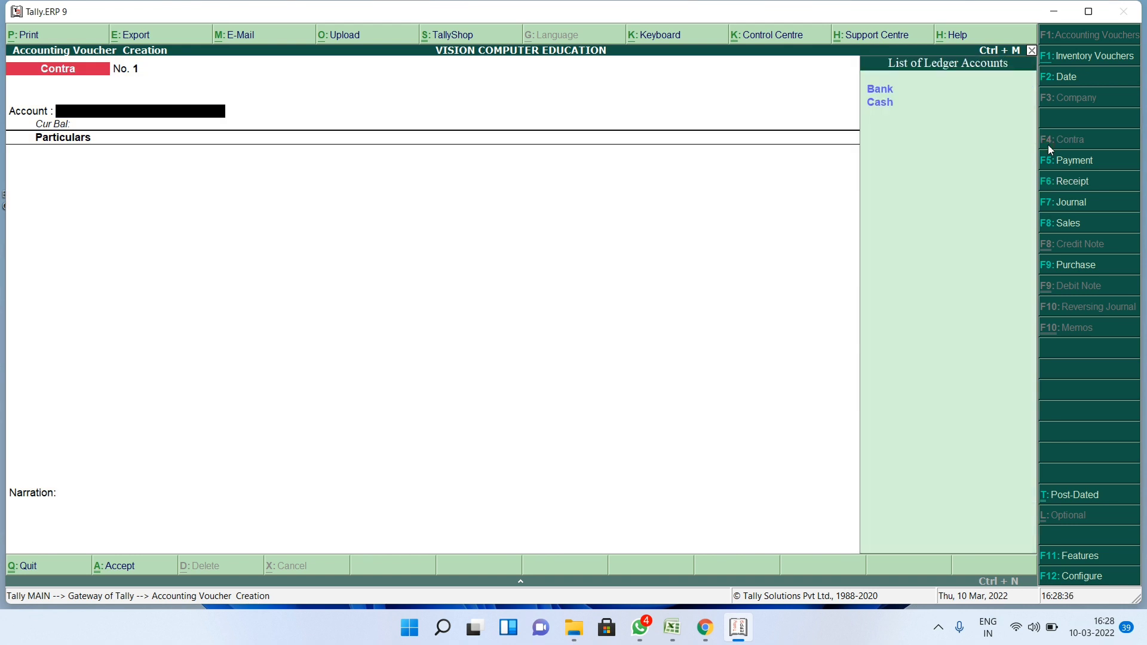
key("Down")
key("Return")
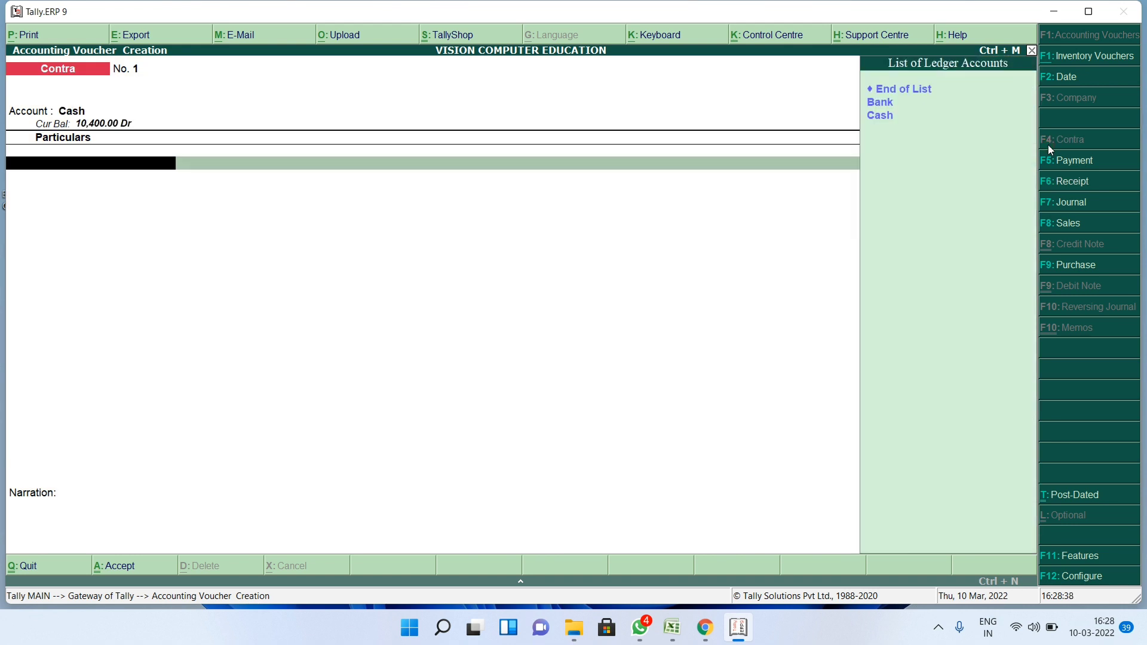
type("b")
key("Return")
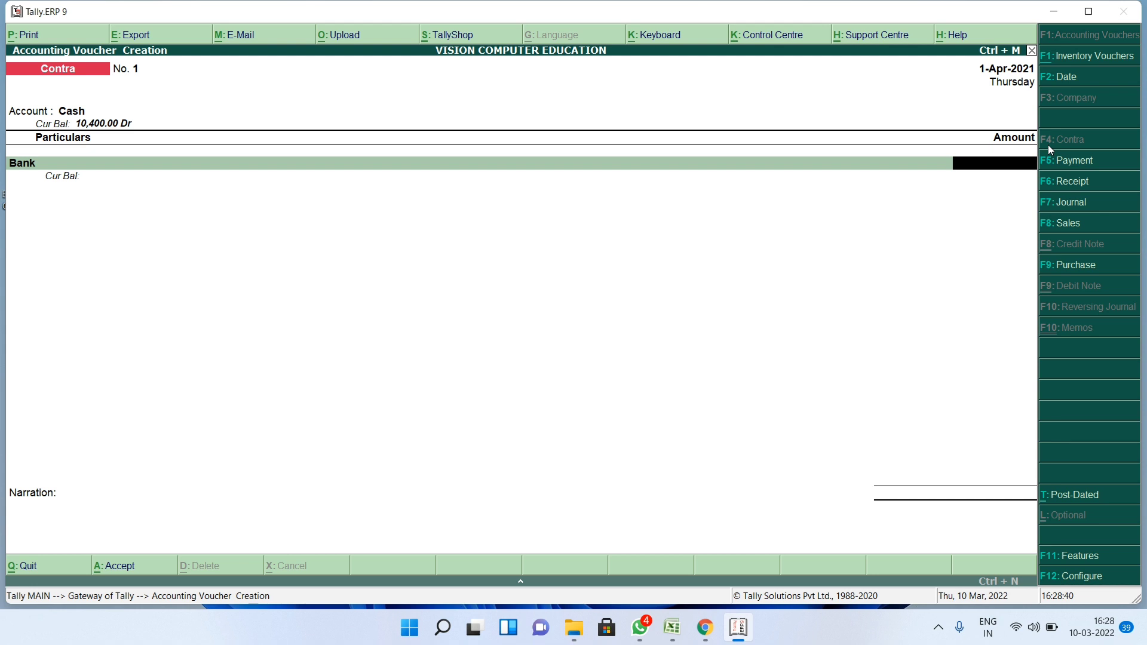
type("300")
key("Return")
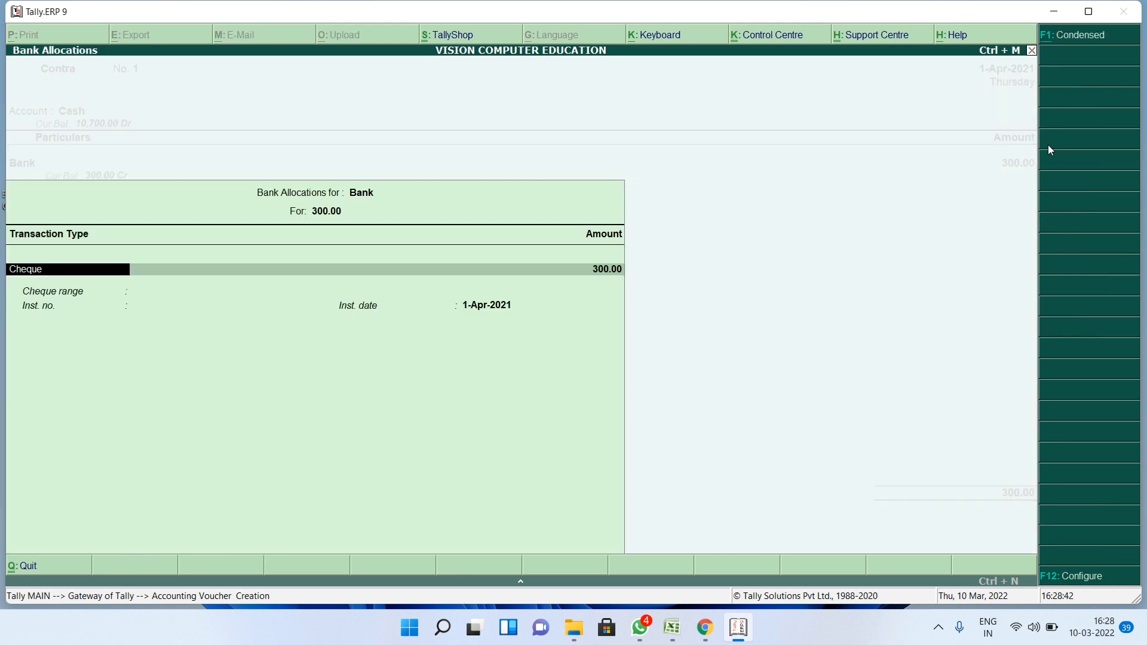
key("Return")
key("Return")
key("Return")
key("Return")
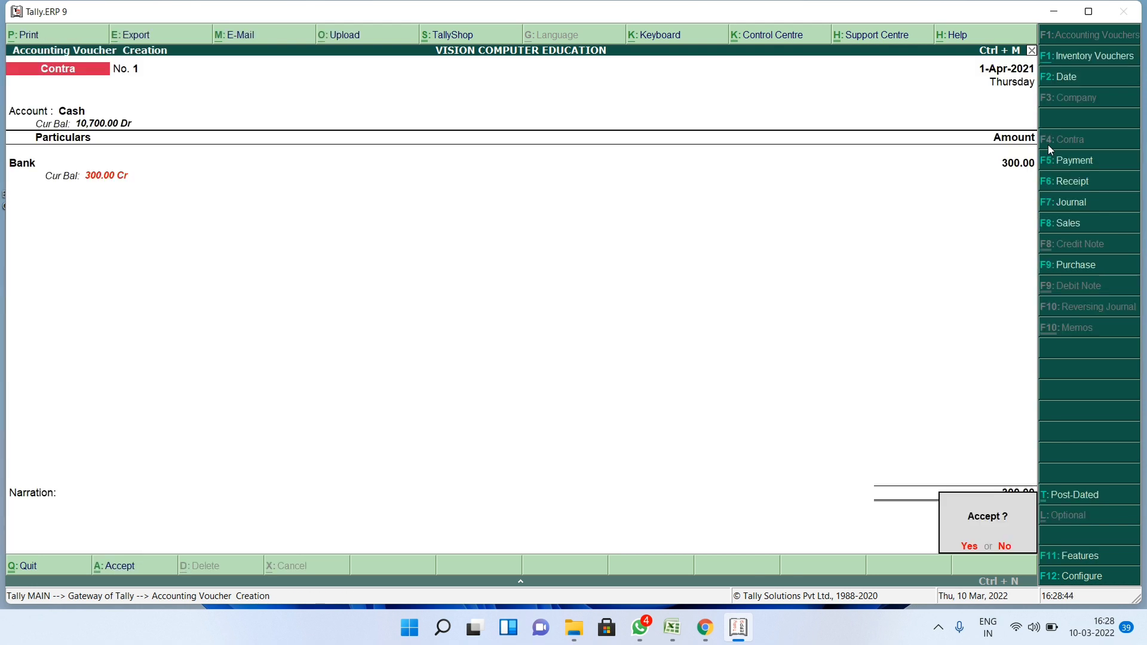
key("Return")
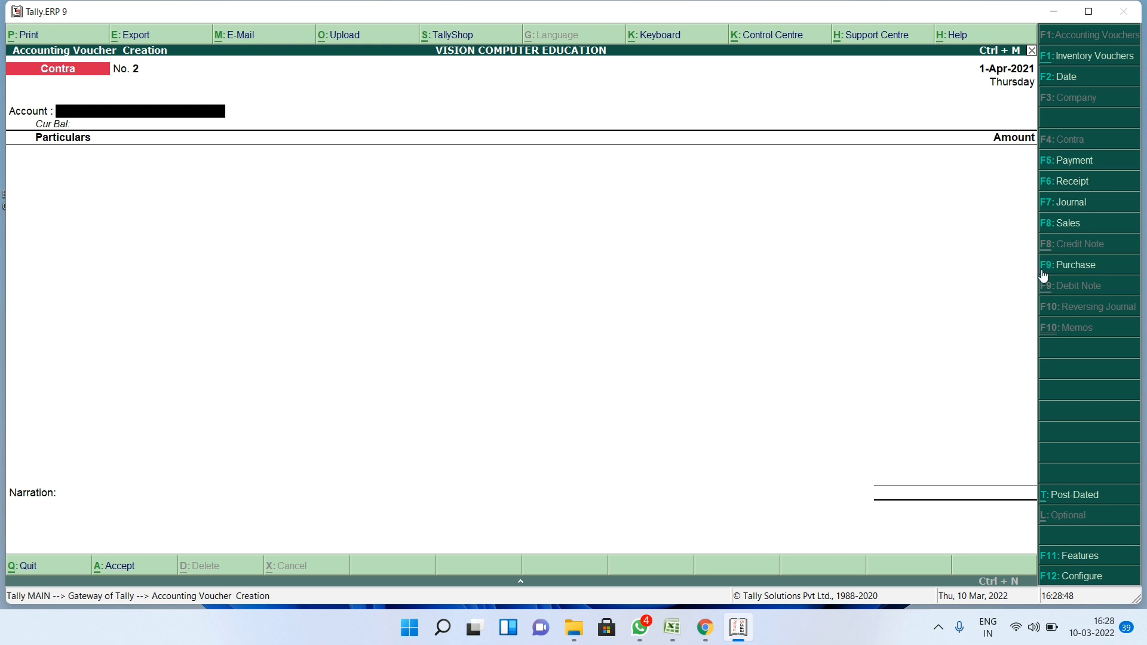
left_click(1073, 166)
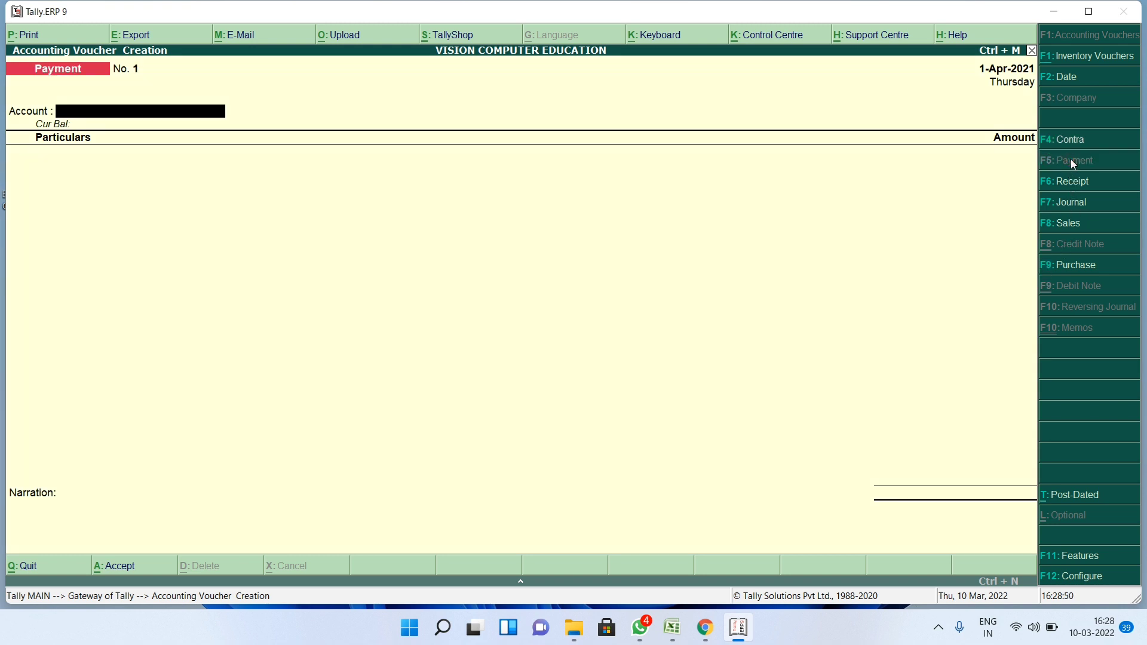
- Pay 100 from Cash to the creditor's ledger in Payment voucher No. 1
key("Down")
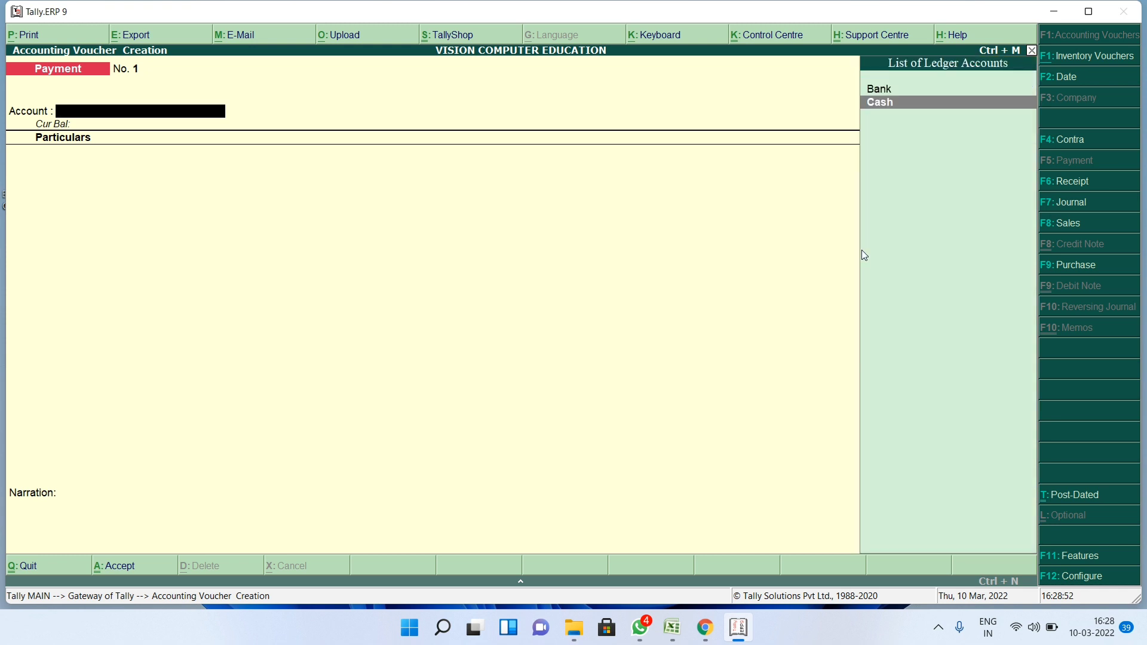
key("Return")
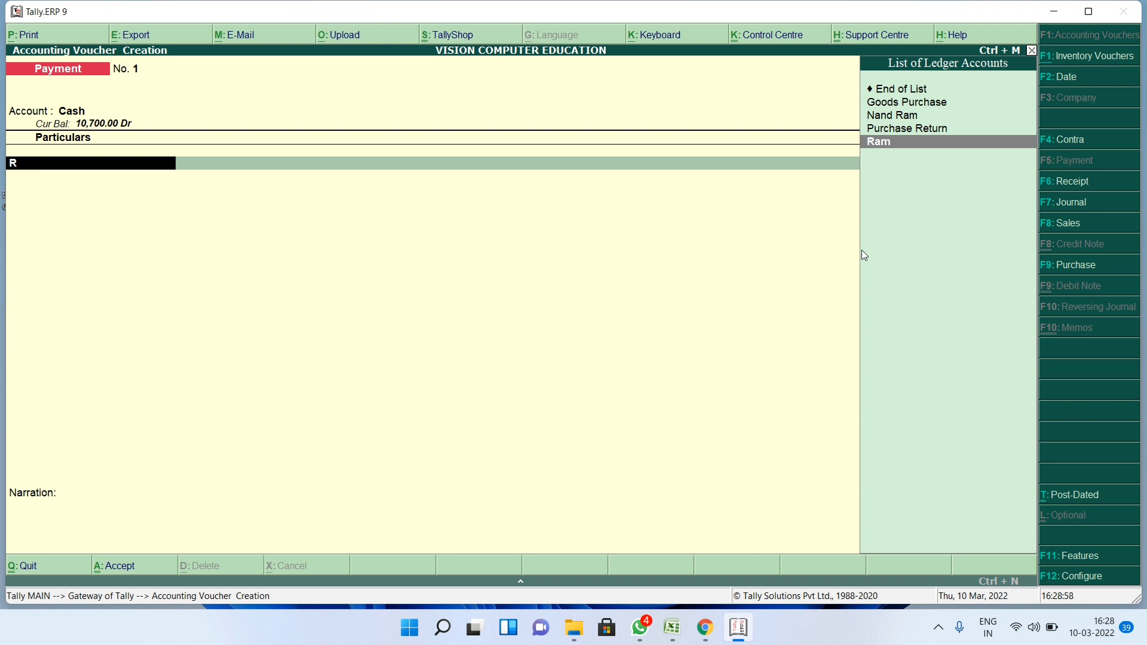
key("Return")
type("100")
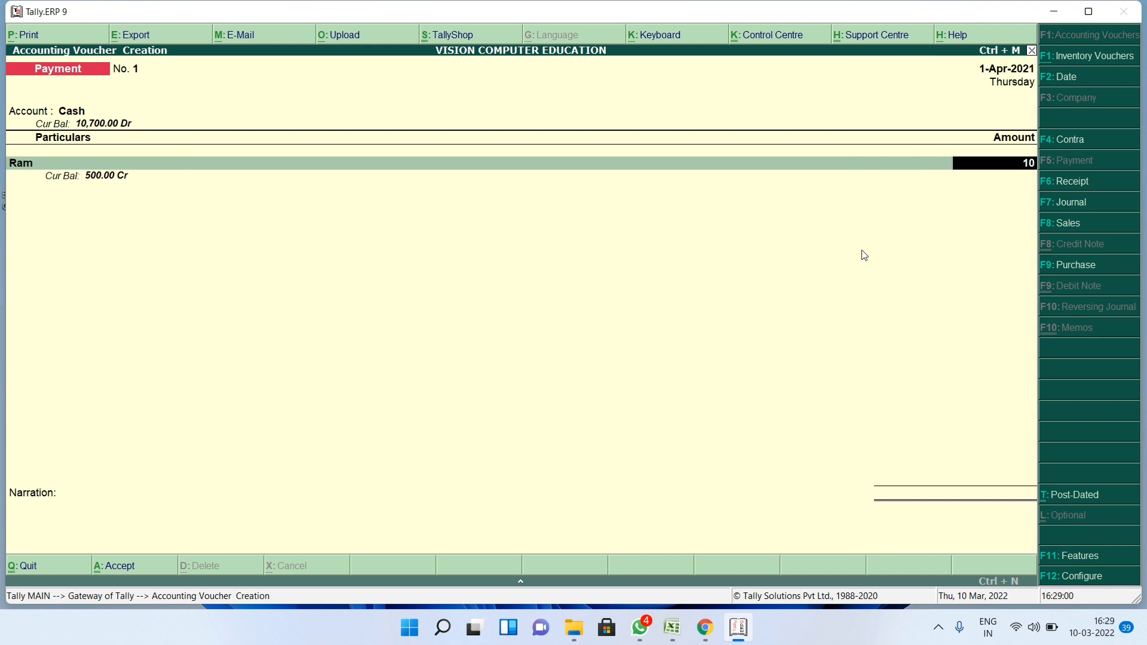
key("Return")
key("Return")
key("Return")
key("Return")
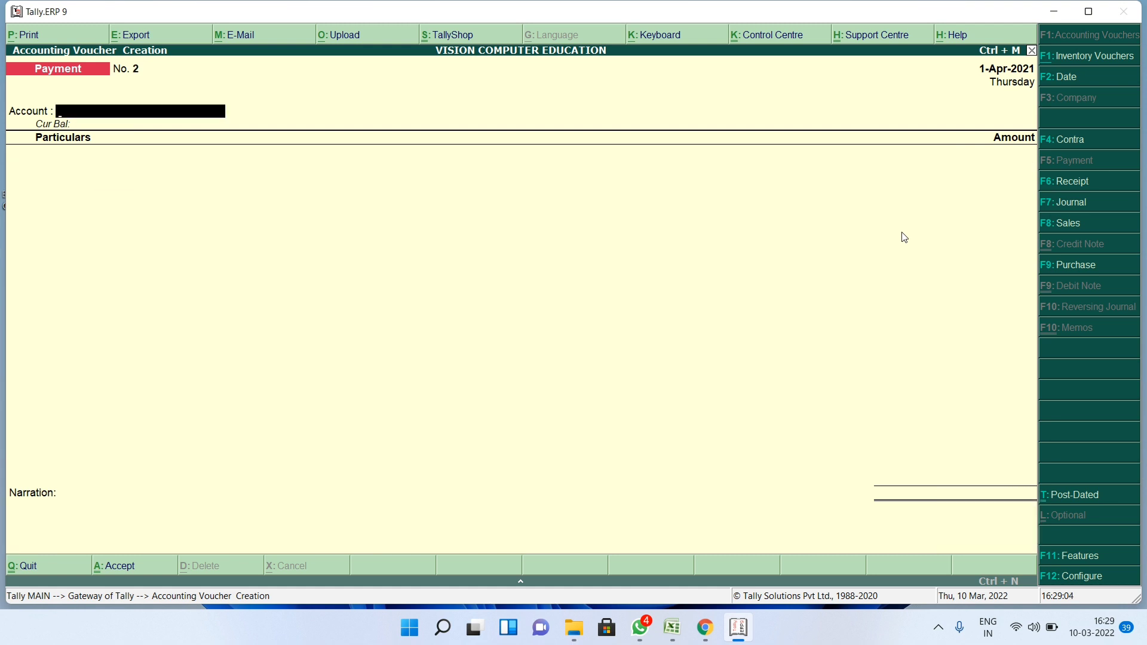
- Record Receipt No. 3: 100 received into Cash from the party ledger, and accept it
left_click(1068, 184)
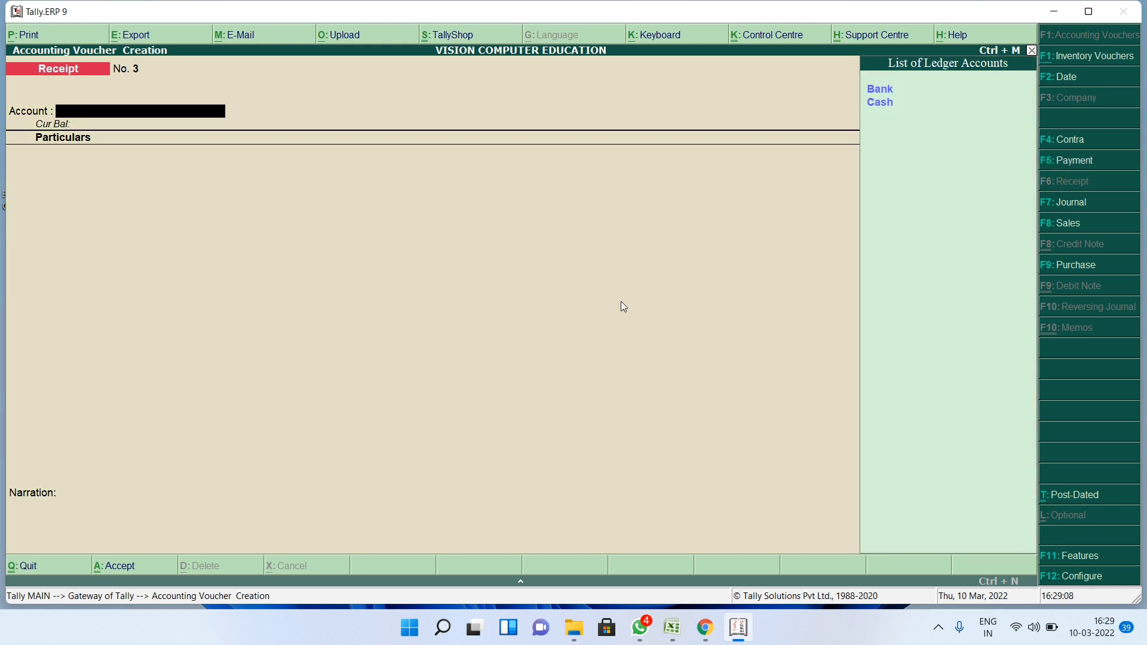
key("Down")
key("Return")
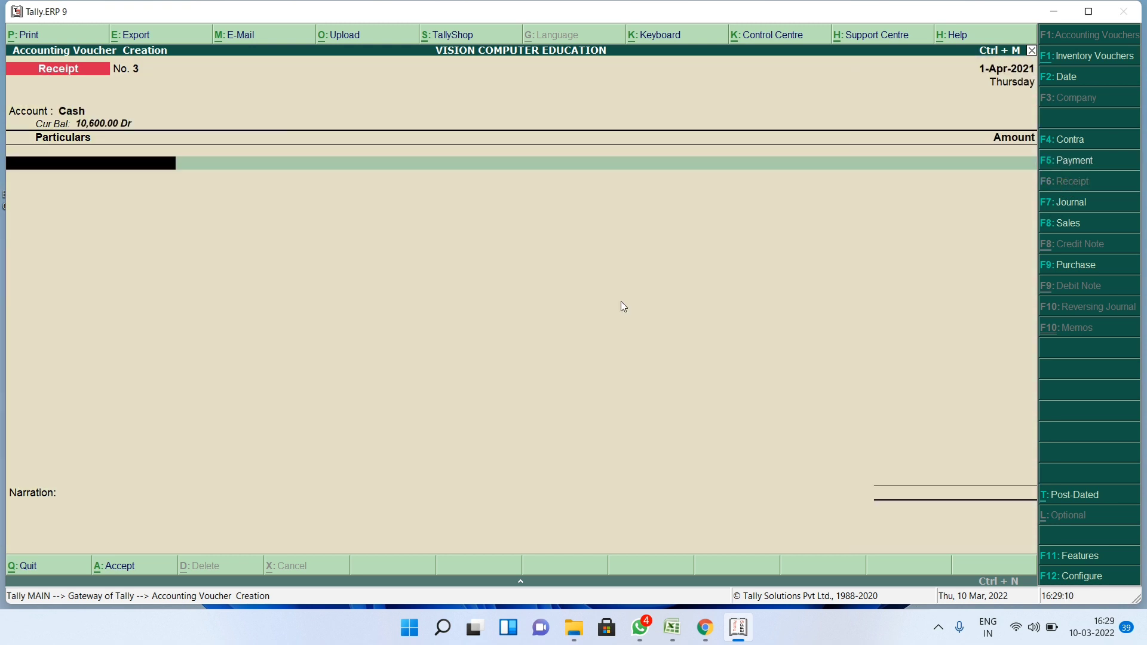
type("A")
key("Return")
type("100")
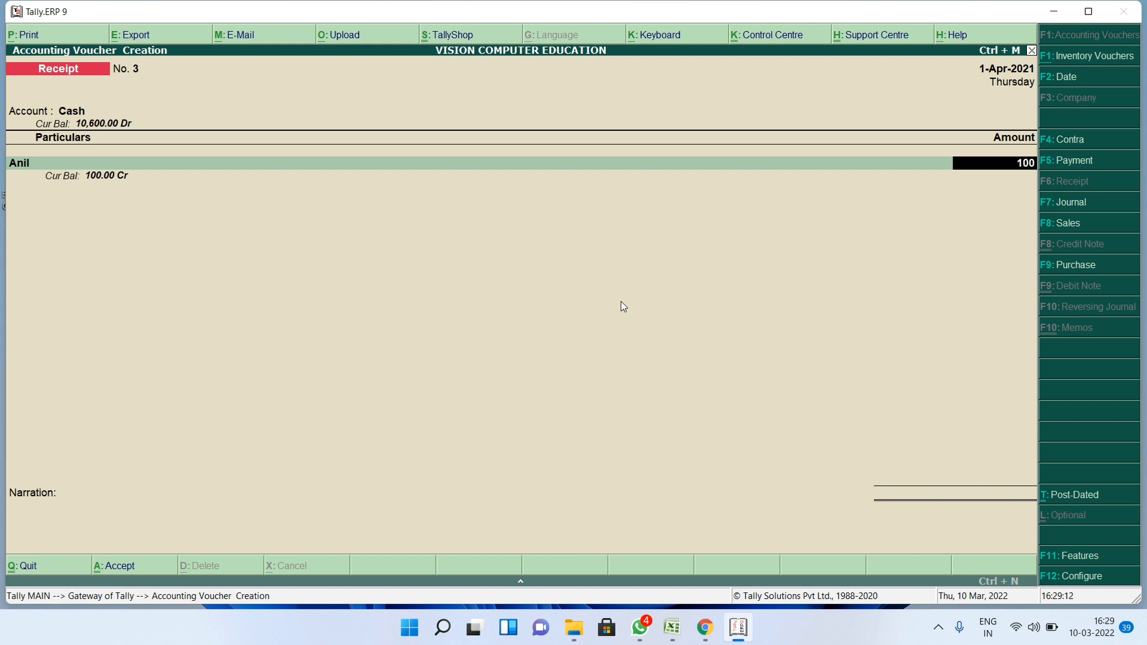
key("Return")
key("Return")
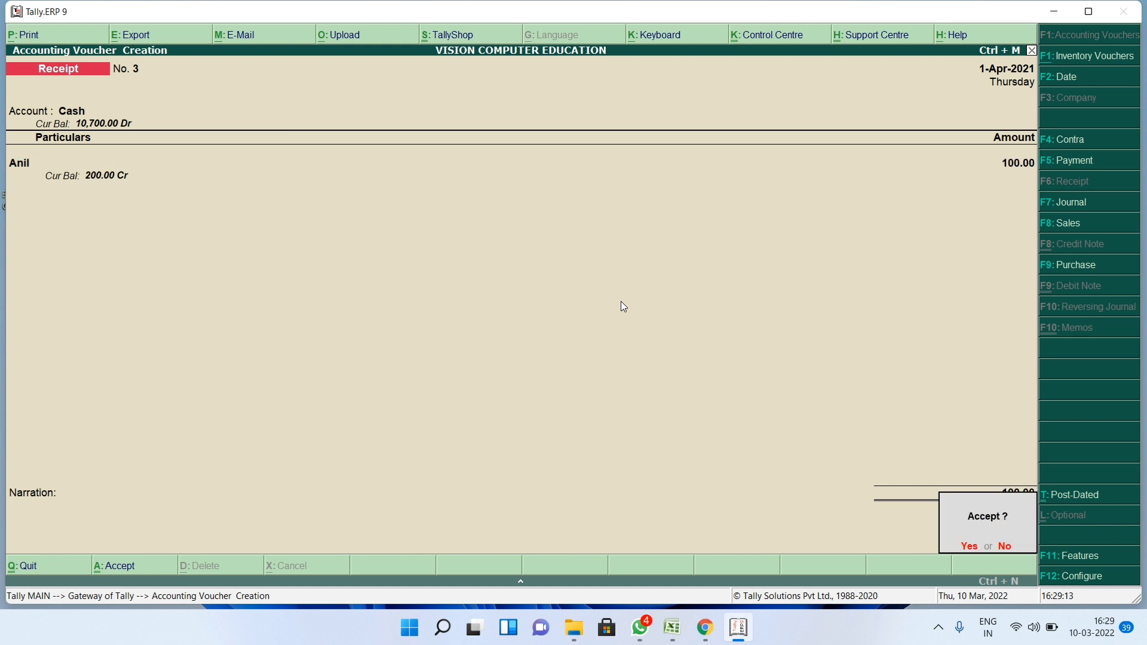
key("y")
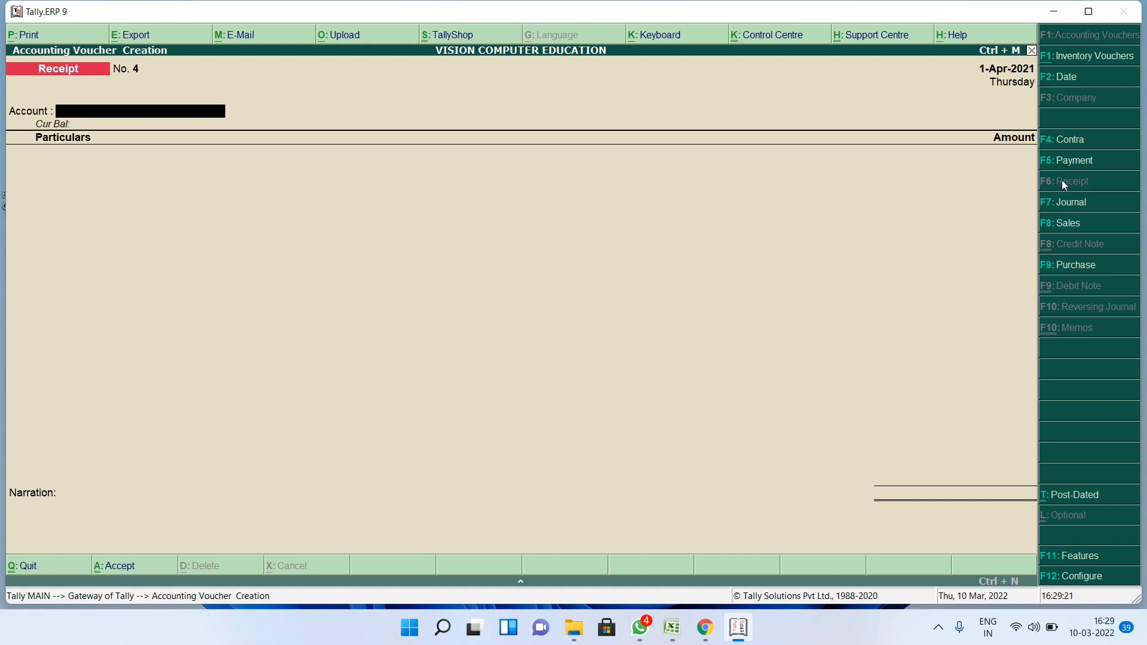
- Start Journal No. 1 with a 50 debit to the party ledger
left_click(1058, 202)
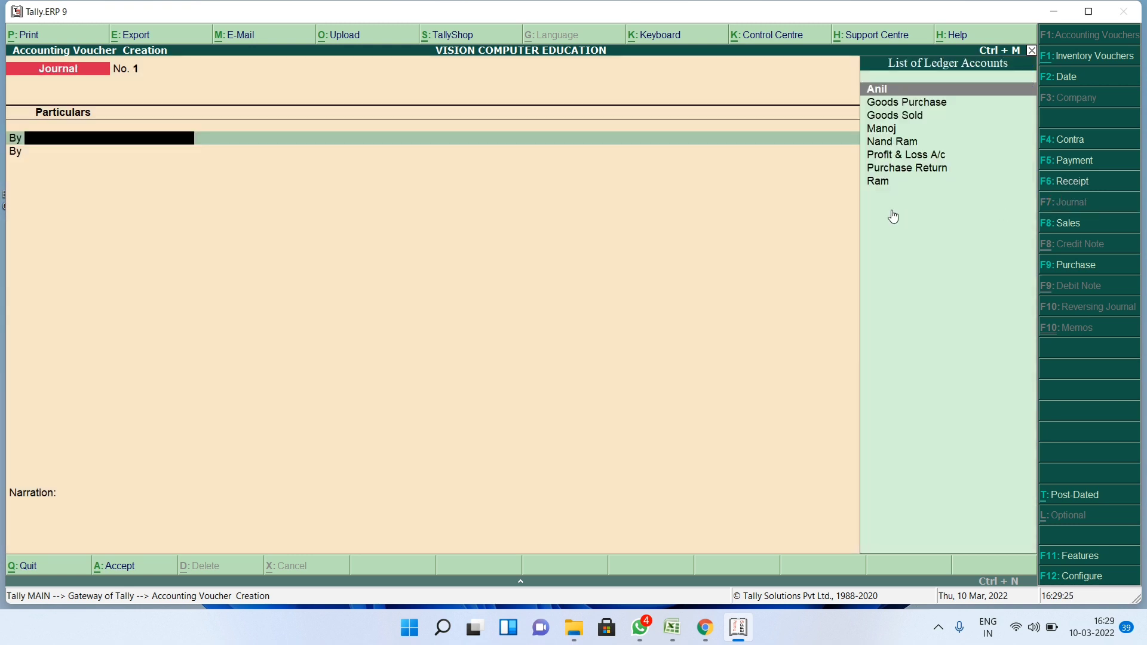
key("Return")
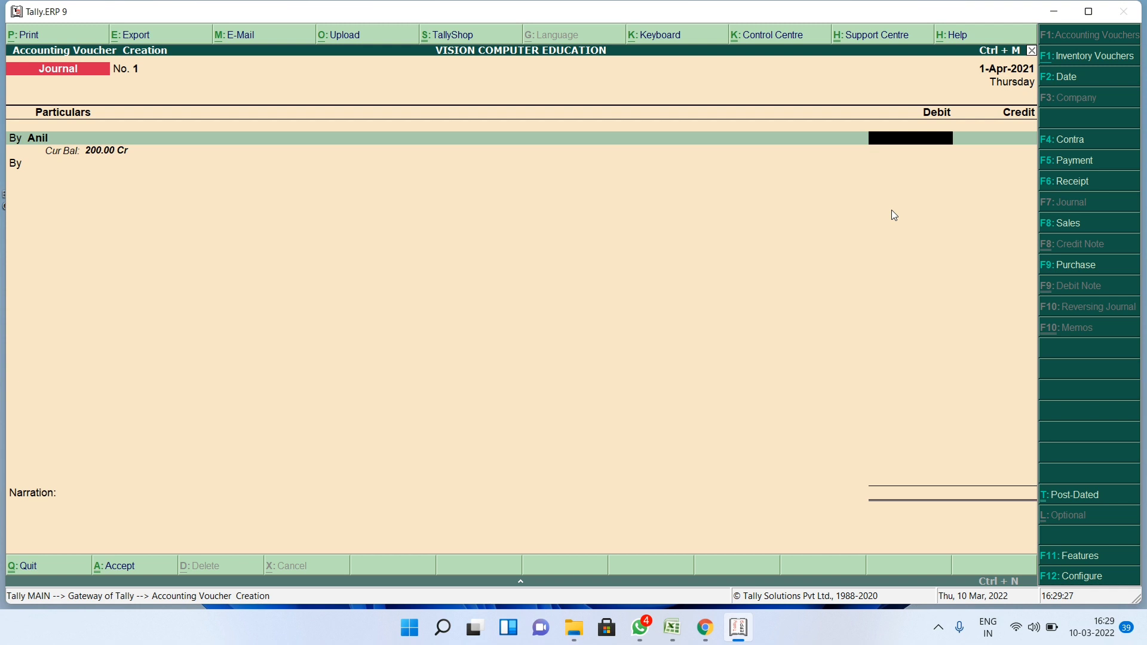
key("BackSpace")
key("Down")
key("Down")
key("Down")
key("Down")
key("Down")
key("Down")
key("Down")
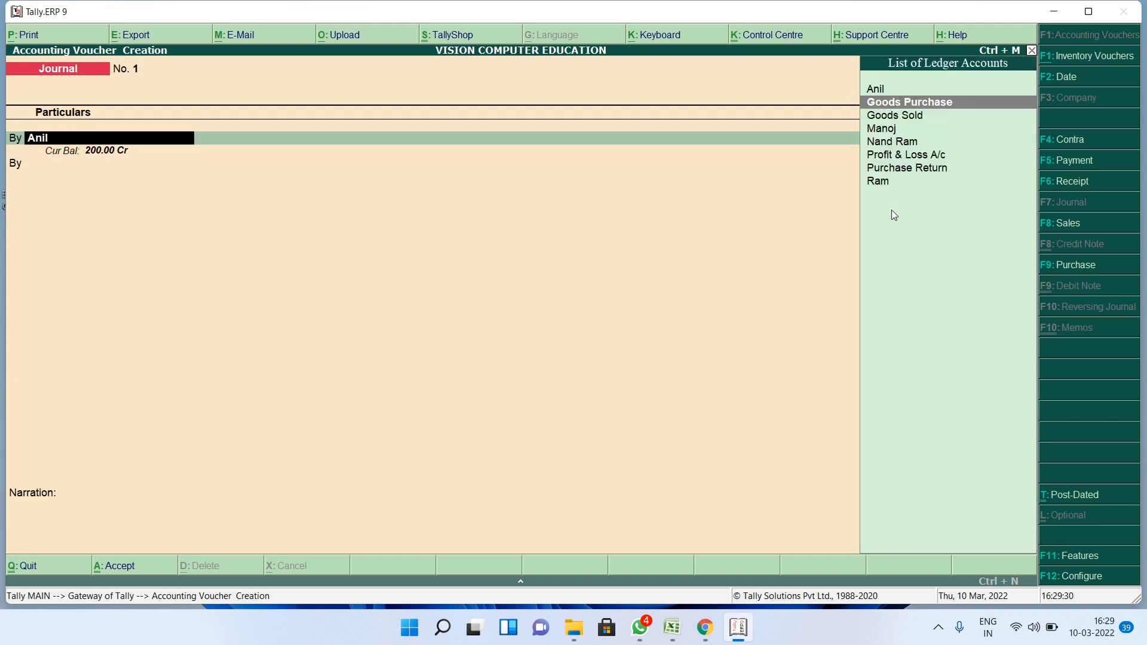
key("Return")
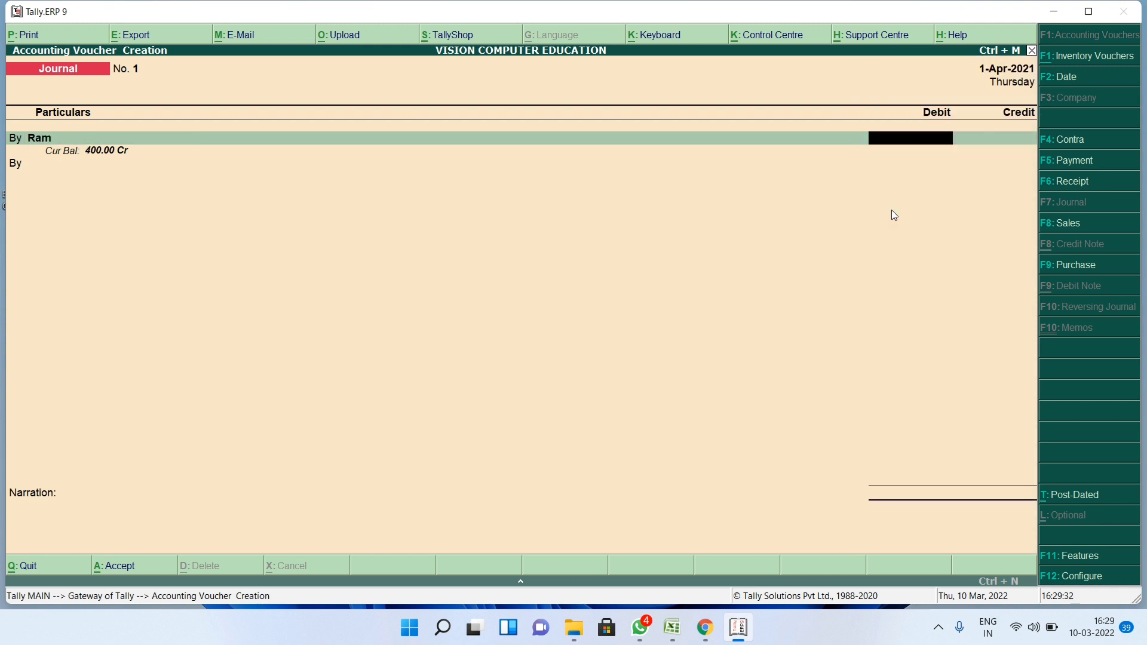
type("50")
key("Return")
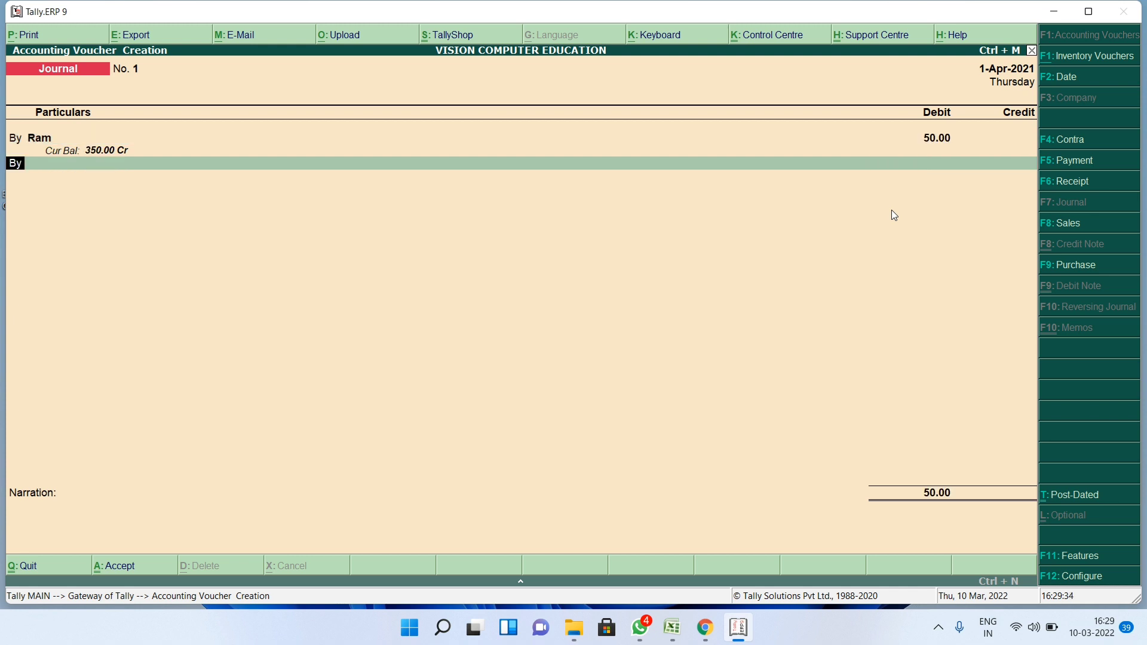
- Credit Purchase Return 50 to balance the journal and save it
key("BackSpace")
type("t")
key("Return")
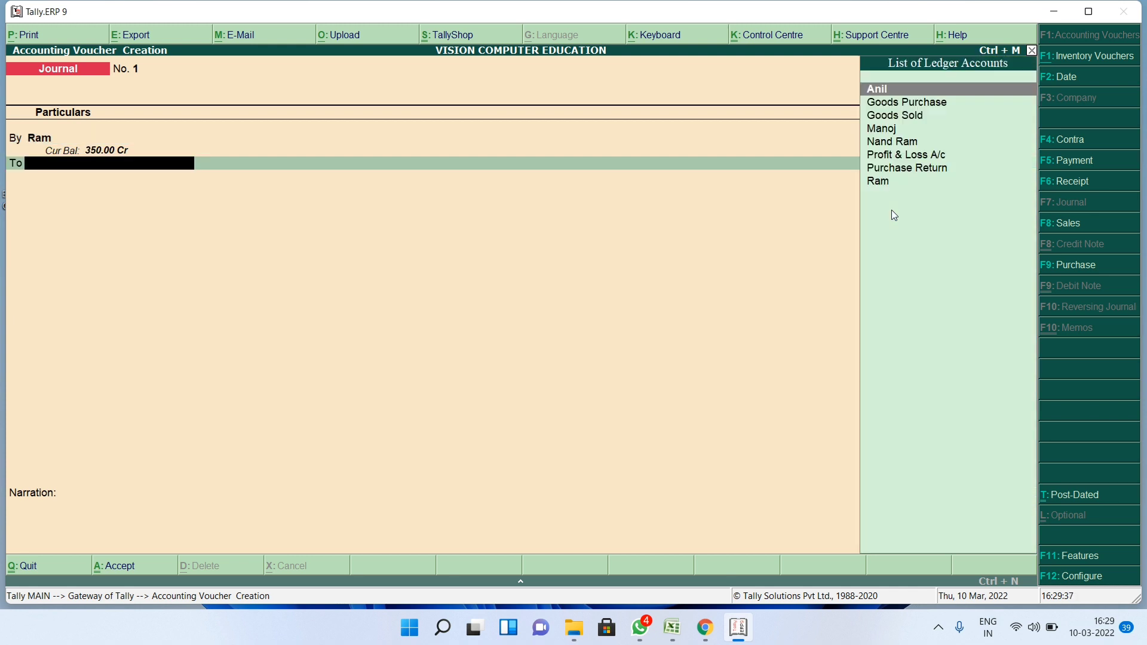
key("Down")
key("Down")
key("End")
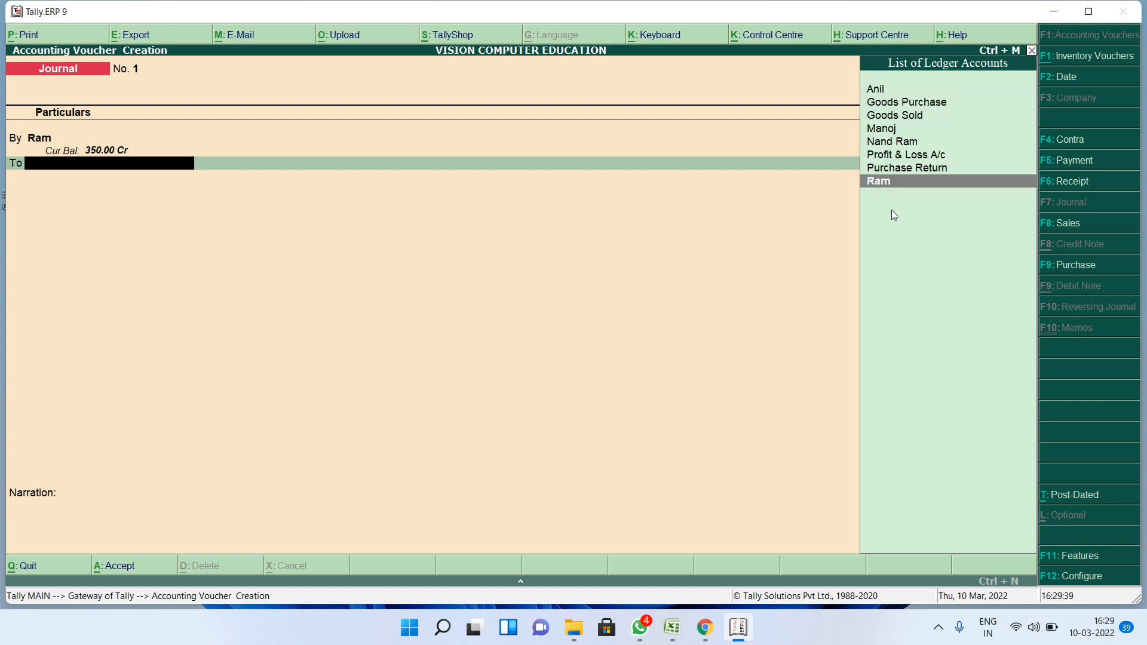
key("Up")
key("Return")
key("Return")
key("Return")
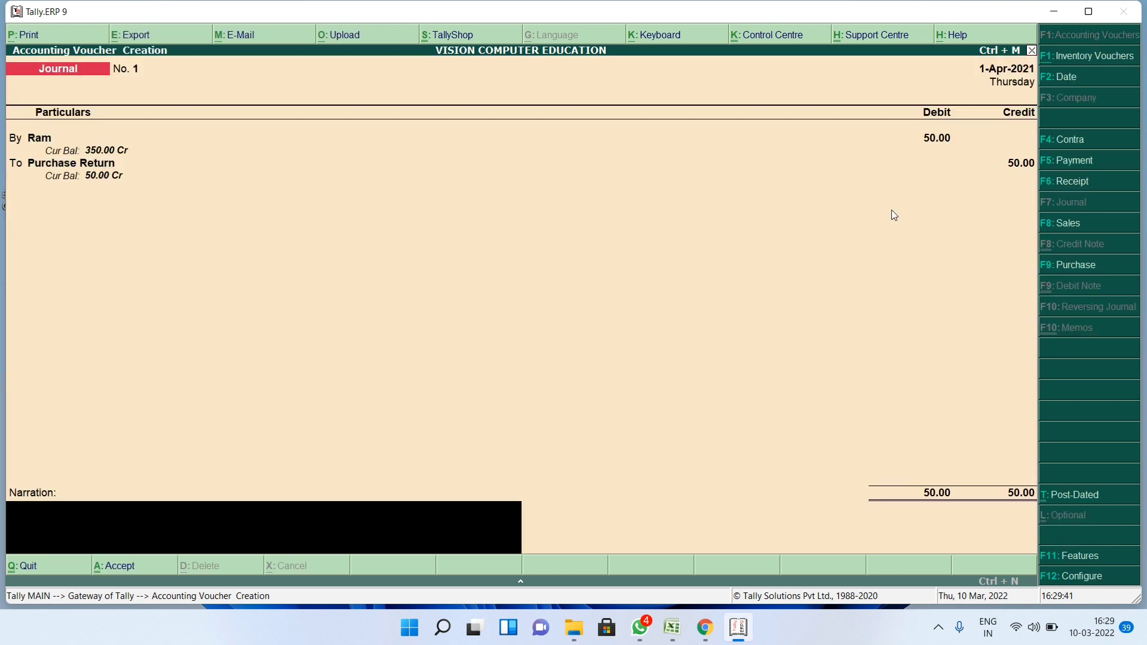
key("Return")
key("Return")
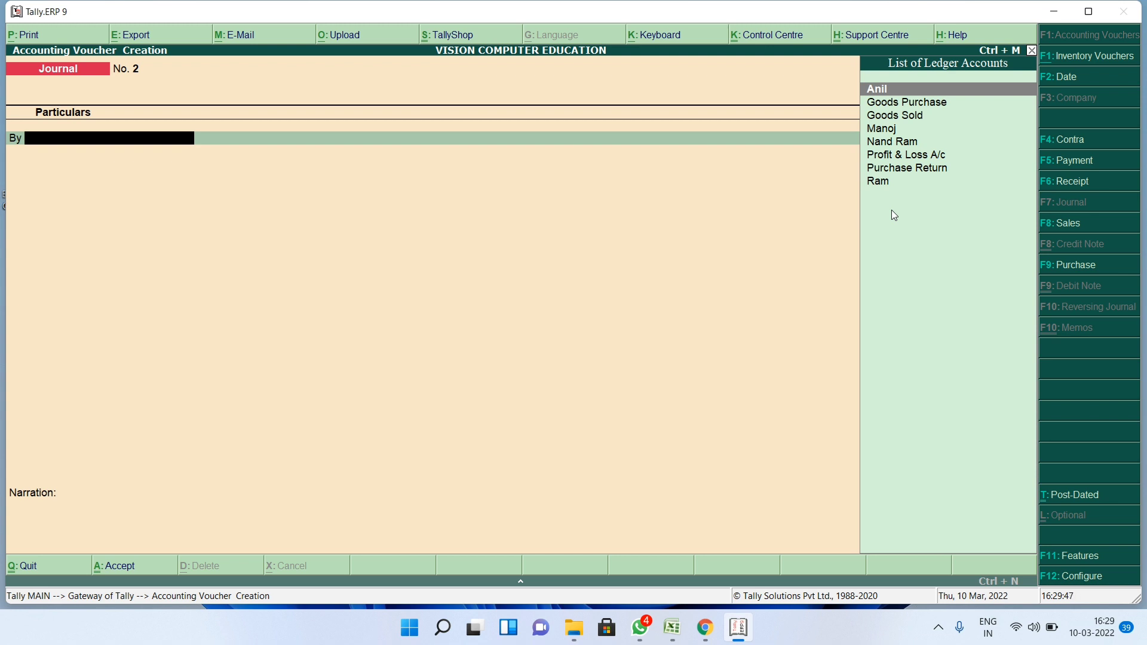
- In Journal No. 2, debit the party ledger 70 and credit Purchase Return
type("A")
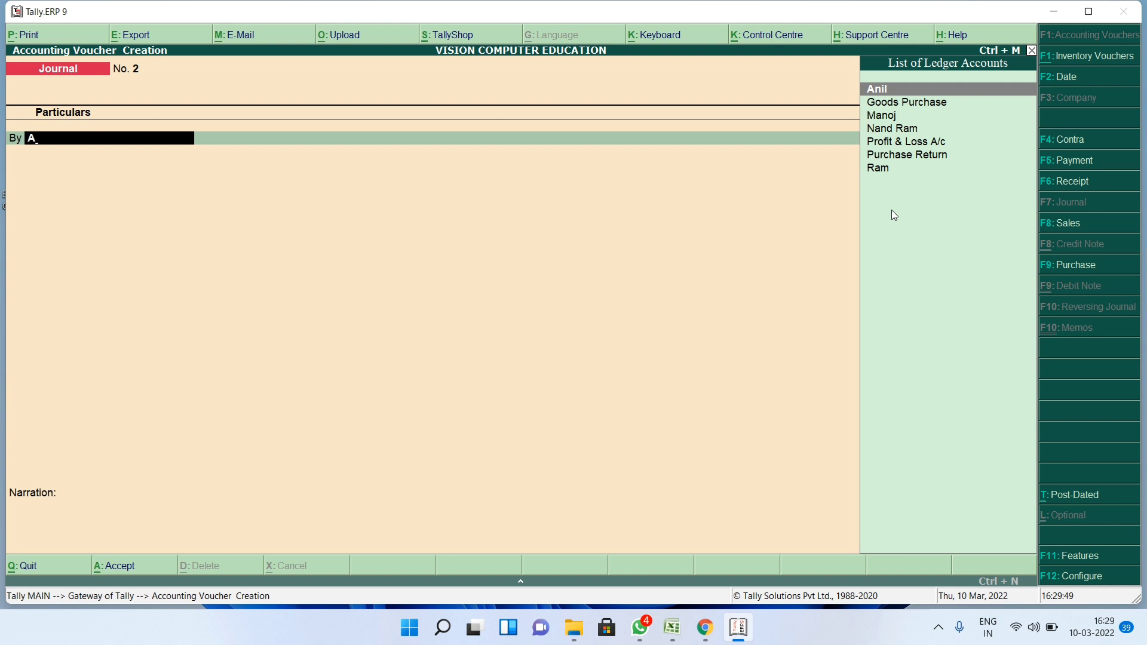
key("Return")
type("70")
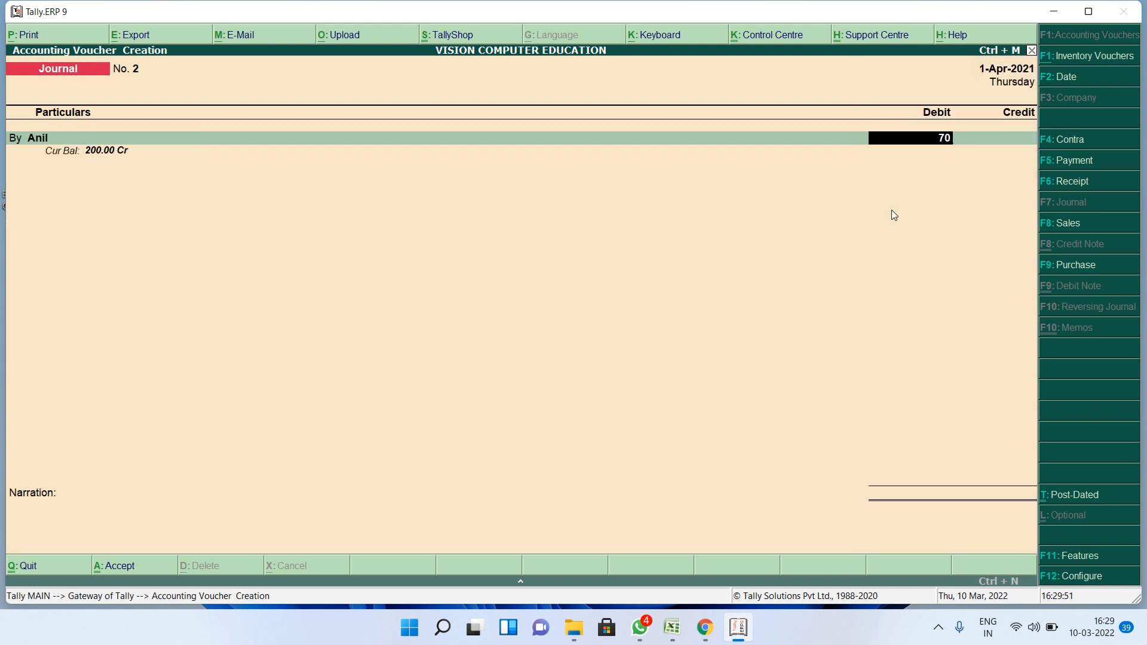
key("Return")
key("Return")
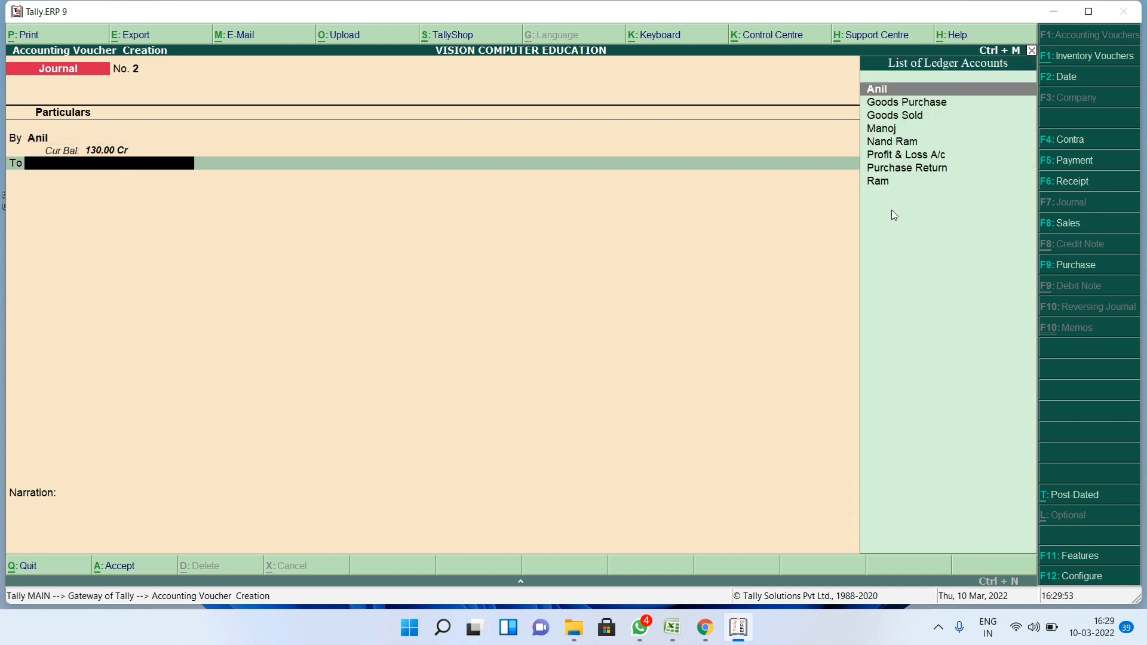
type("Pu")
key("Return")
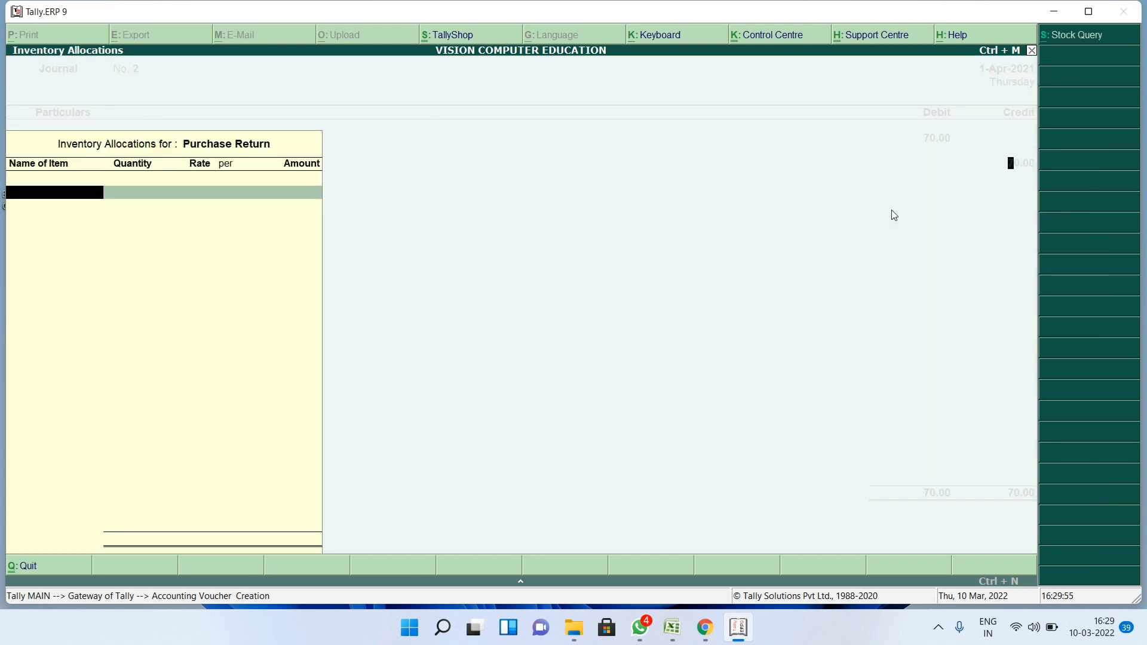
key("Return")
key("Return")
key("Return")
key("Return")
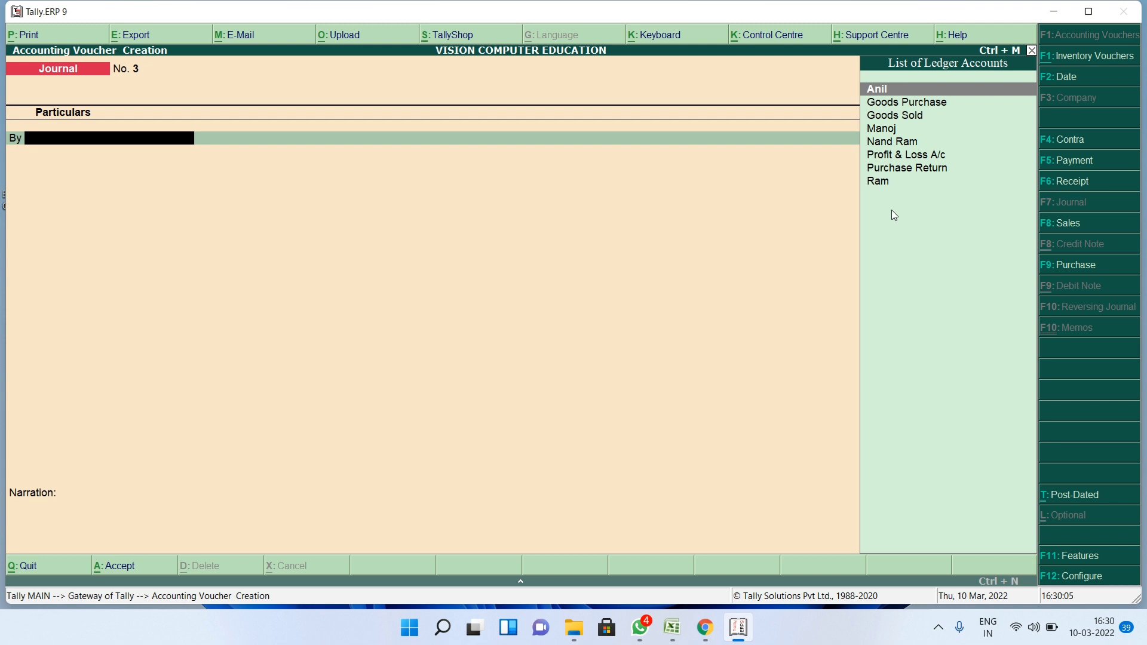
- Quit the blank Journal No. 3 and confirm leaving voucher entry
key("Escape")
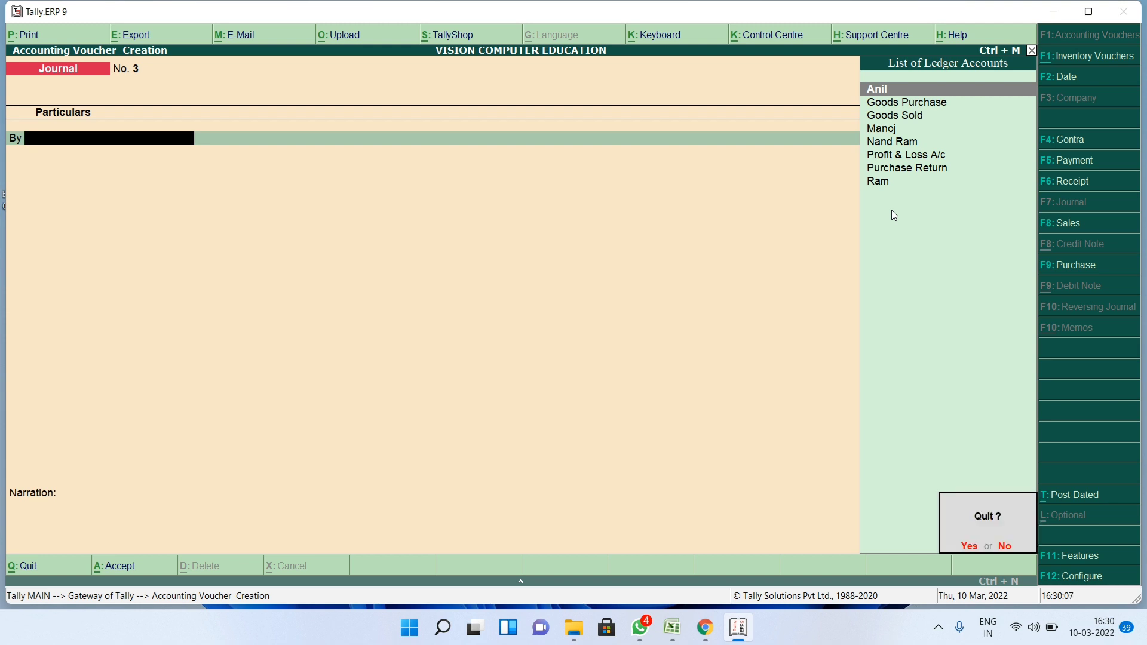
key("Return")
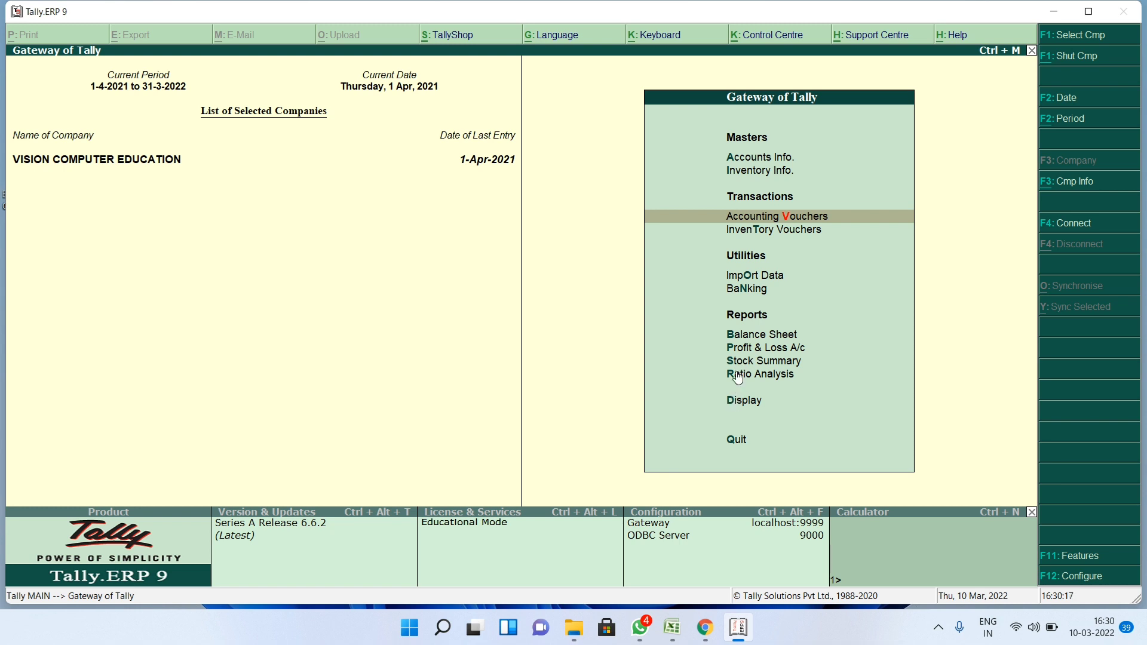
left_click(744, 351)
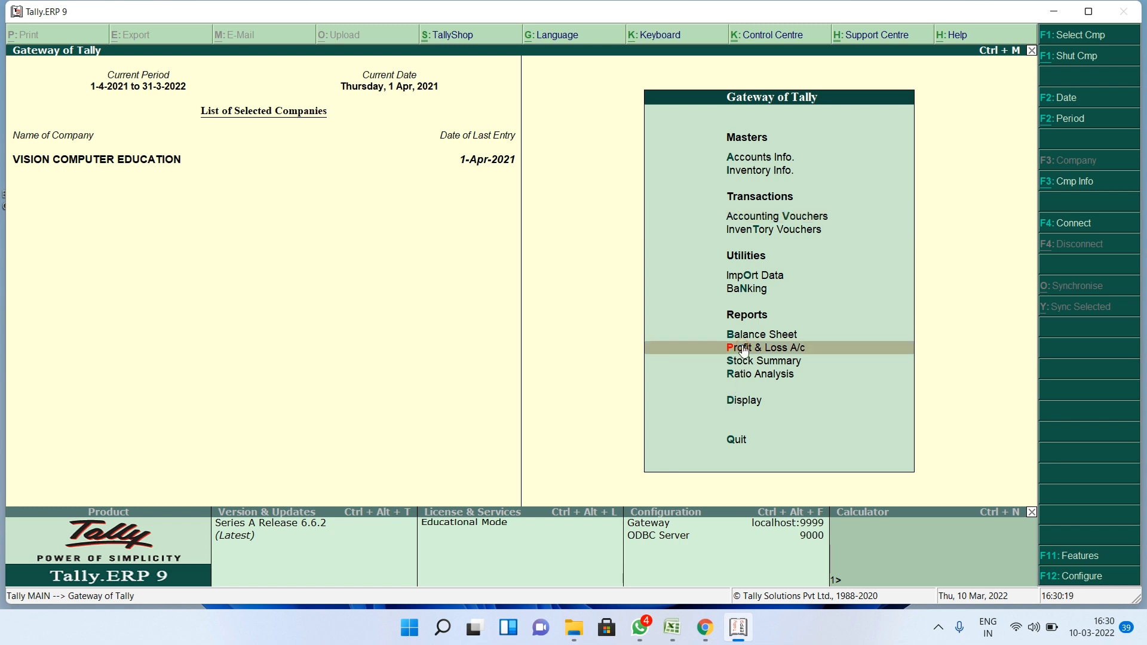
left_click(744, 351)
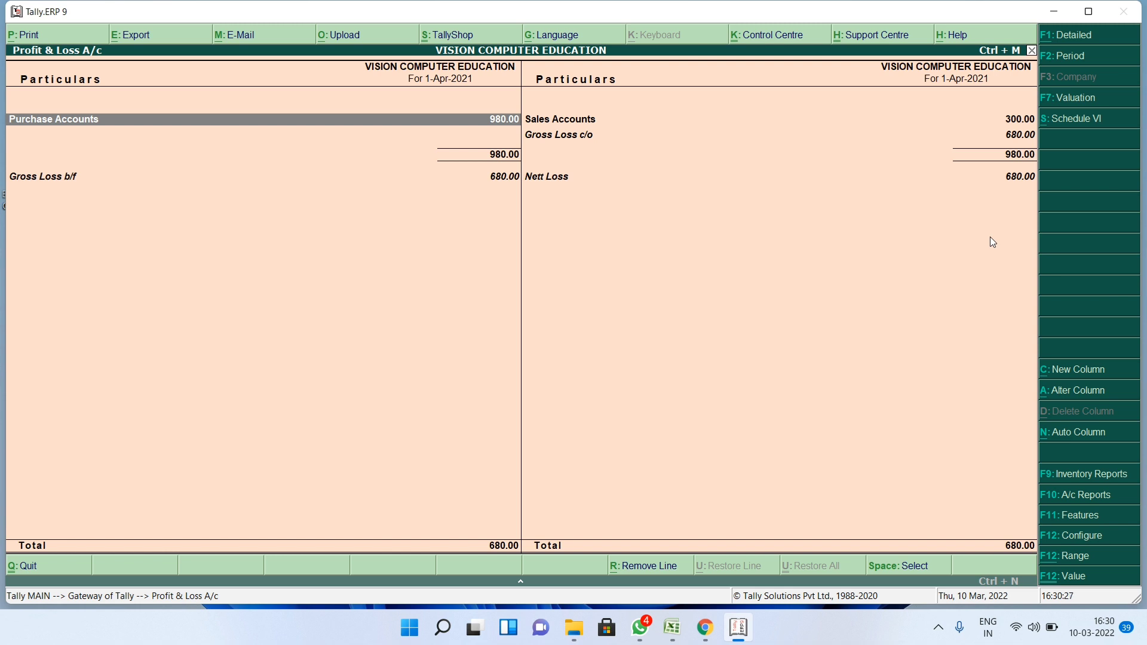
key("Escape")
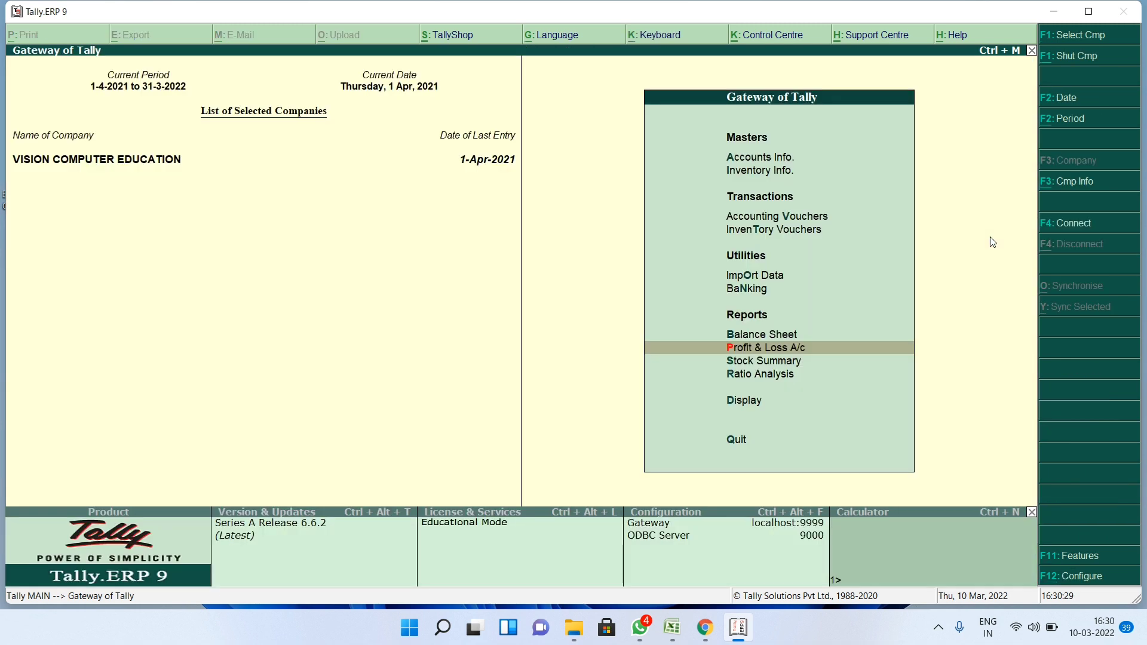
- Open the Day Book from Display to list all ten 1-Apr-2021 vouchers
key("Down")
key("Down")
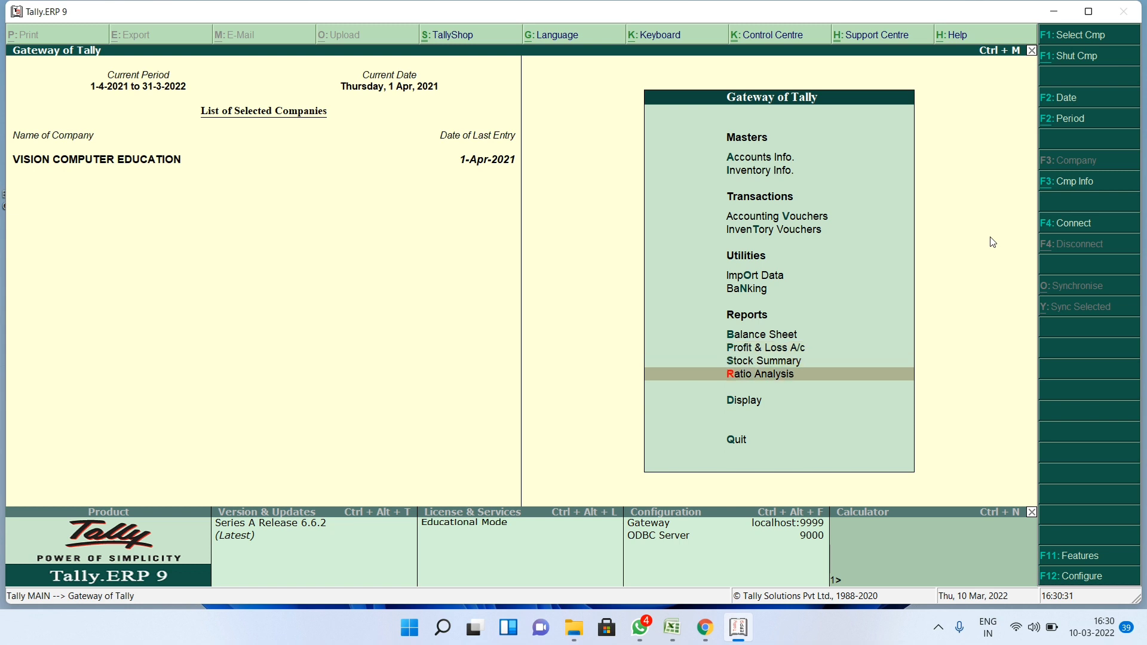
key("Down")
key("Return")
key("Down")
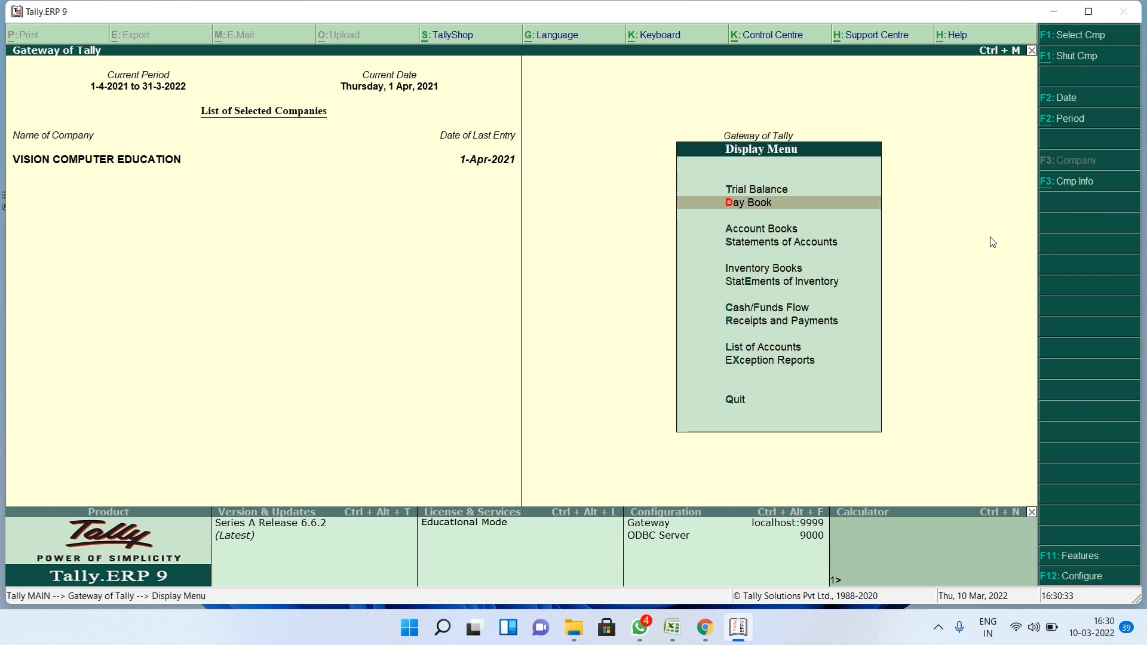
key("Return")
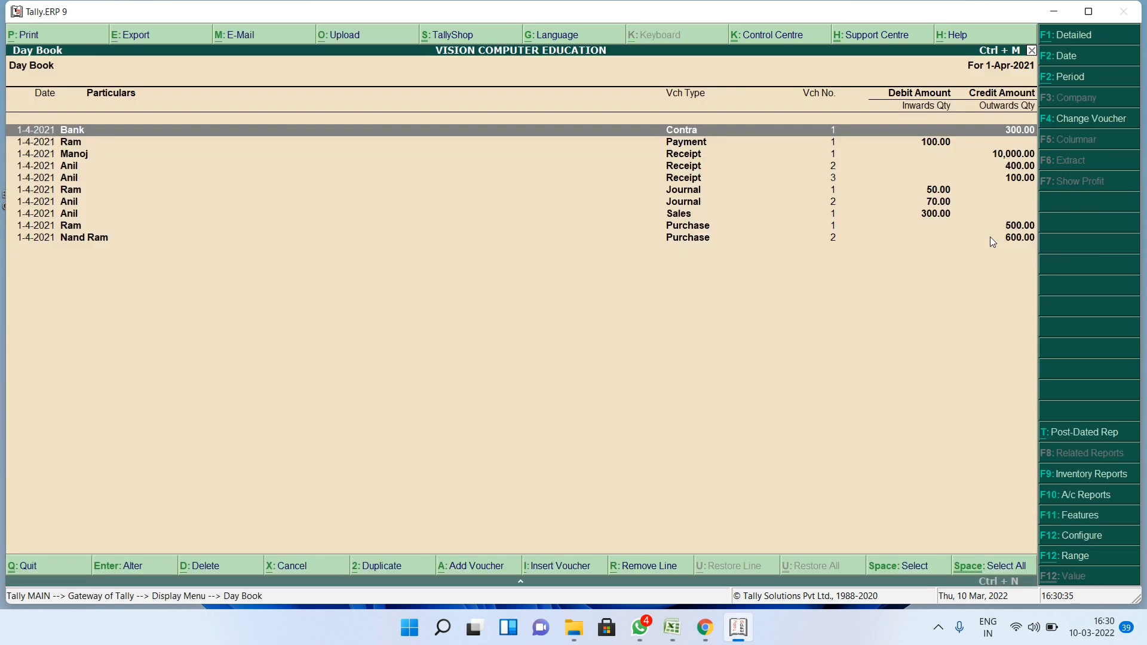